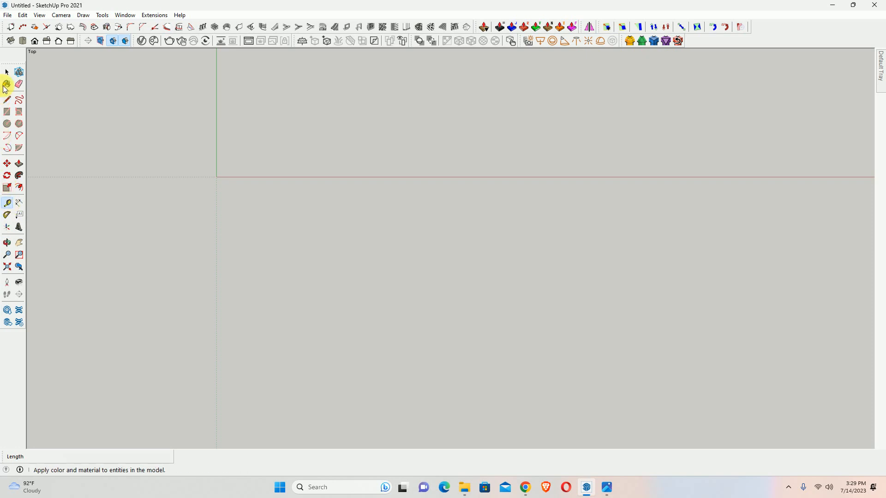
click(7, 74)
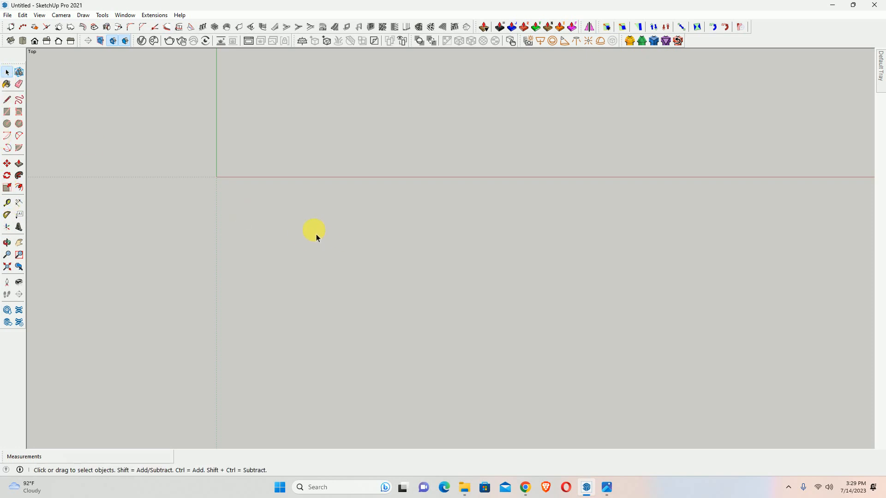
key(t)
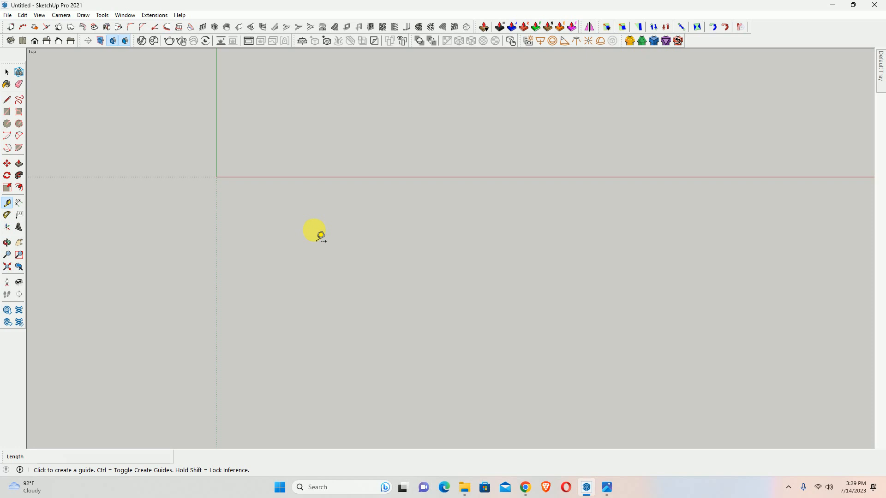
key(space)
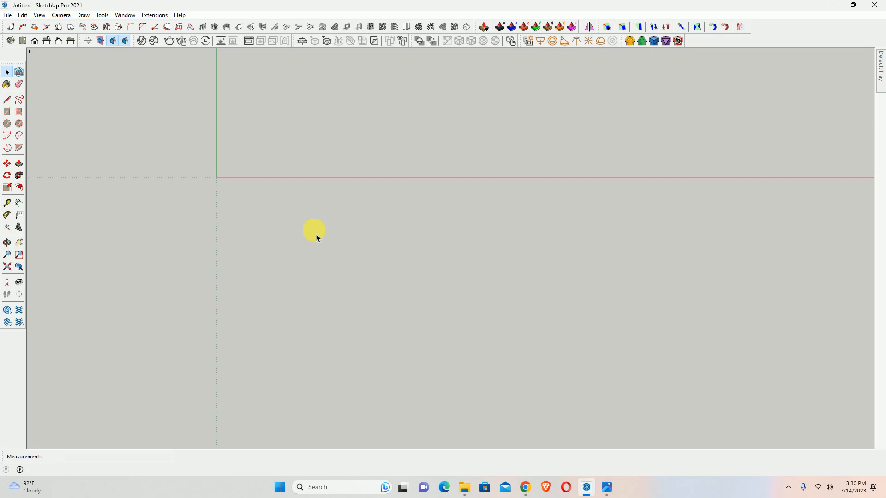
Place a vertical guide 9 inches right of the green axis and a horizontal guide 9 inches below the red axis
key(t)
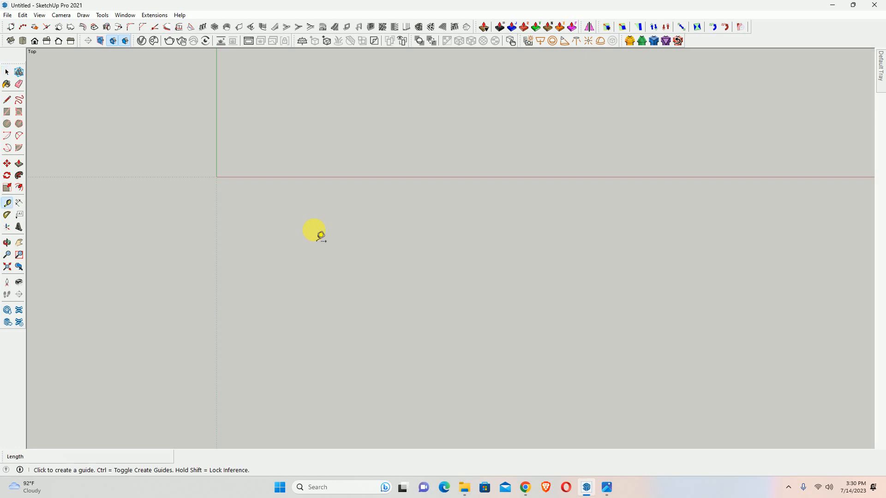
click(217, 207)
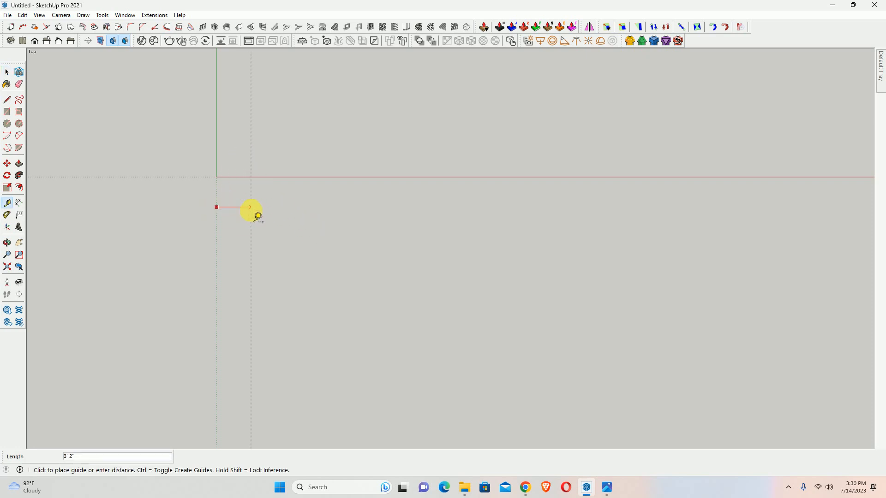
key(Return)
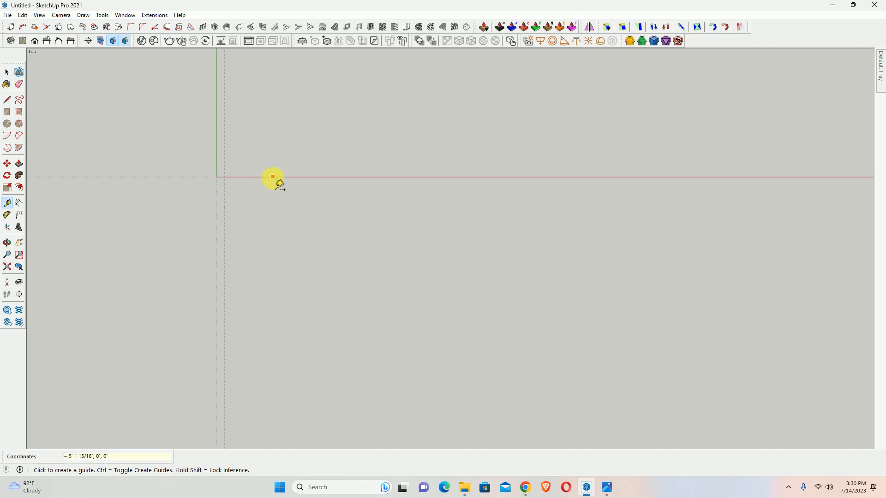
click(272, 177)
text(9)
key(Return)
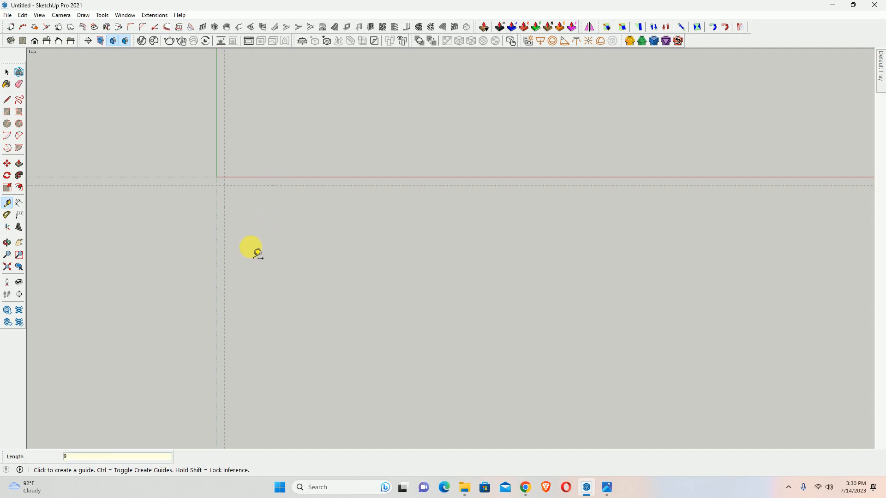
Check the top-left room's dimensions in the Civil WB 017.jpg floor plan, and place a guide 12'8" right of the first vertical guide
click(606, 487)
scroll(339, 116, up, 5)
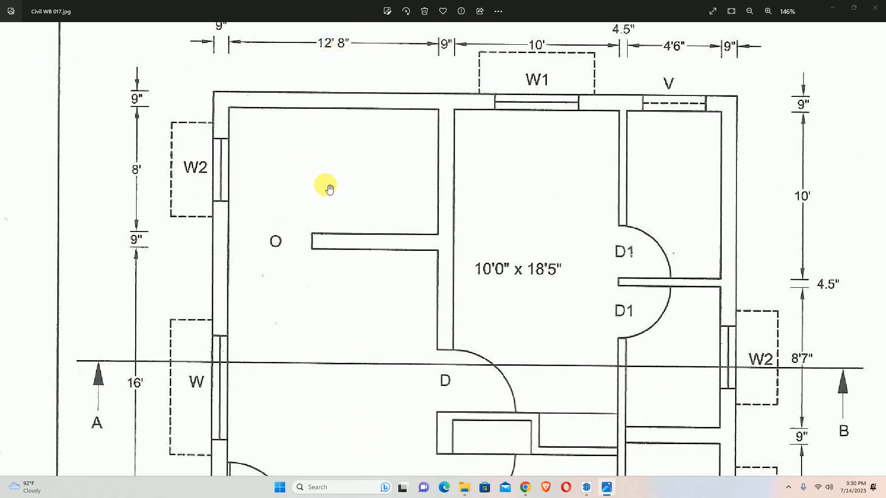
key(alt+Tab)
click(228, 215)
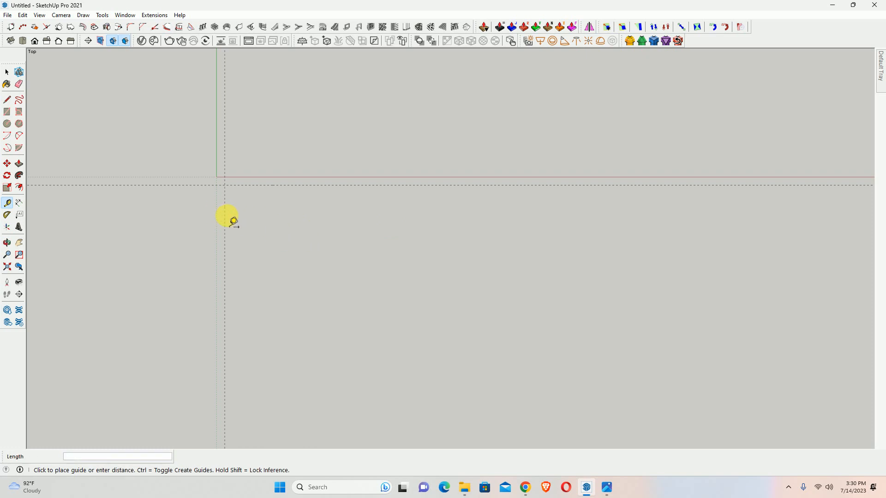
key(space)
key(t)
click(225, 209)
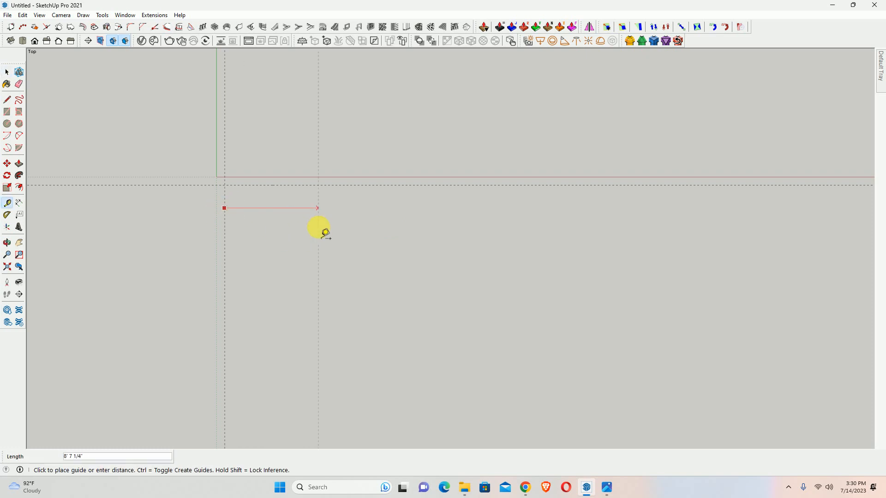
text(12)
text(12'8)
key(Return)
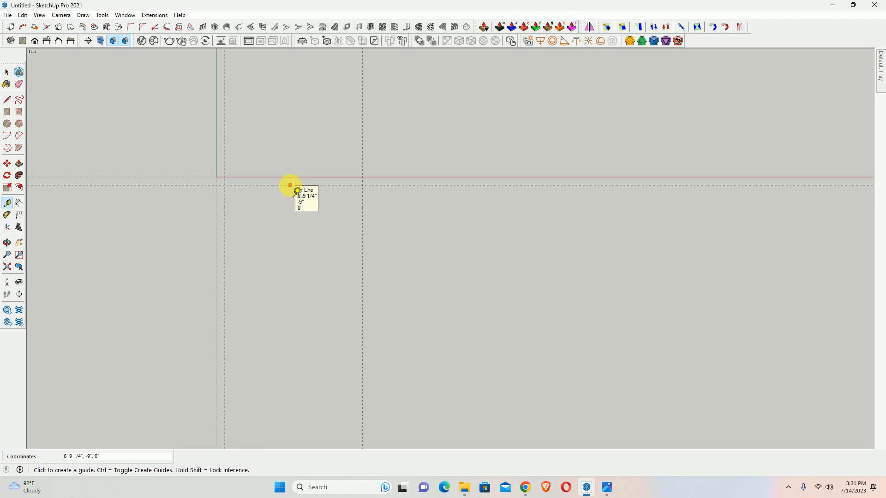
Place a horizontal guide 8' below the first horizontal guide to mark the room's depth
click(279, 185)
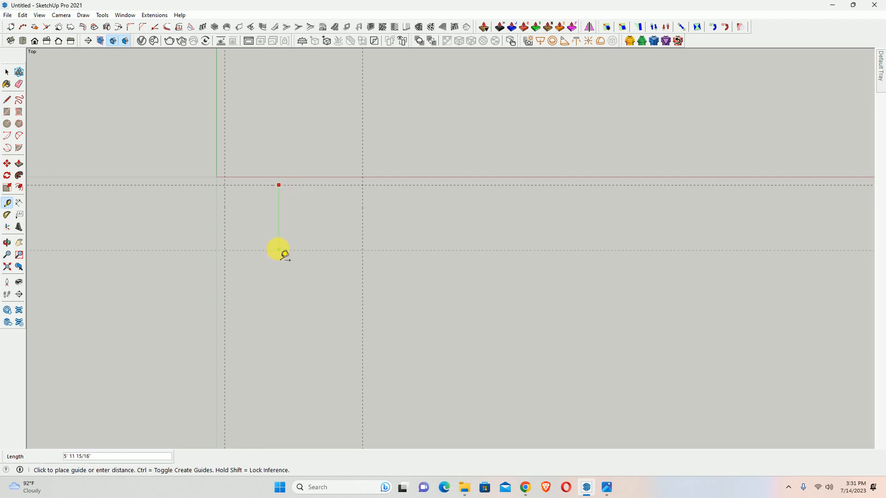
text(8')
key(Return)
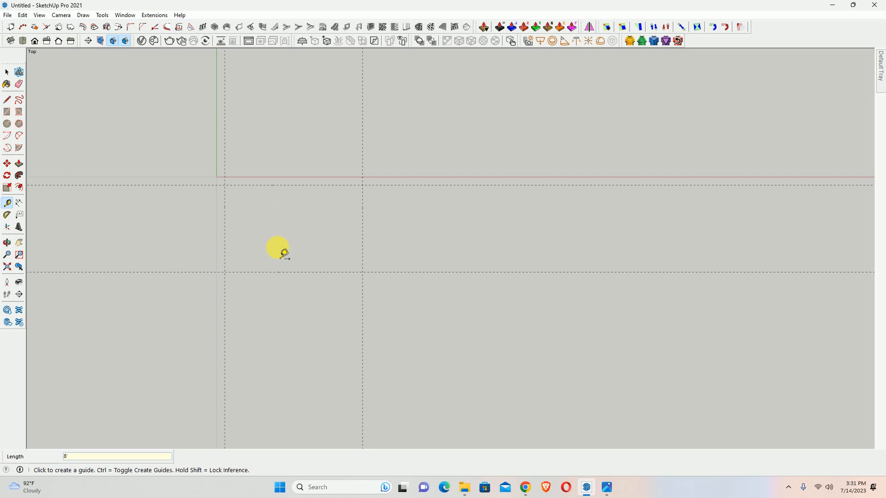
Add wall-thickness guides 9 inches below the room's lower guide and 9 inches right of its right-hand guide
click(293, 273)
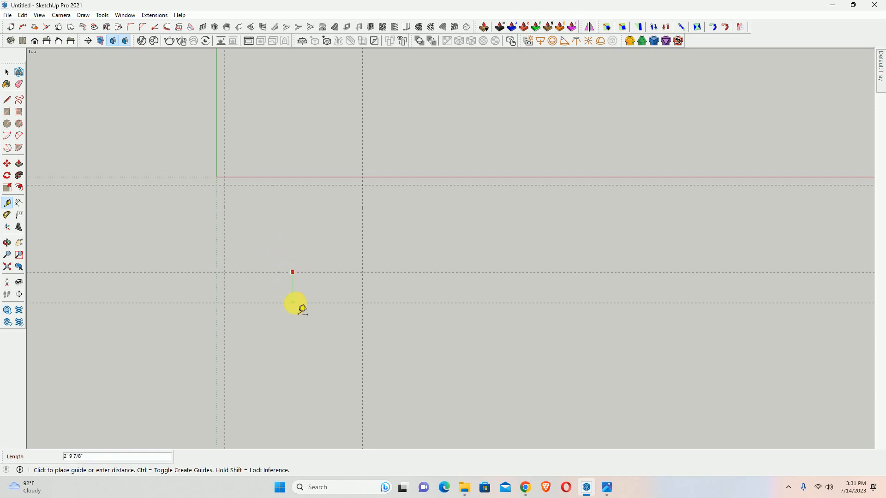
text(8)
key(Return)
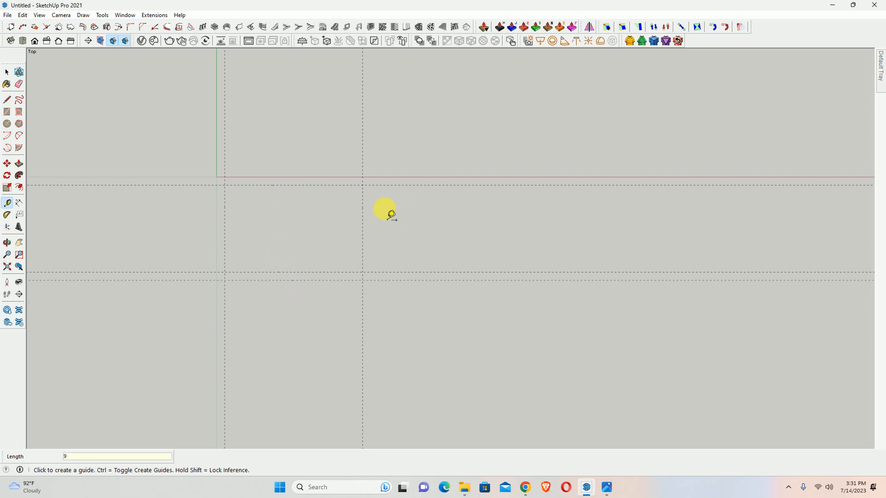
click(362, 230)
text(8)
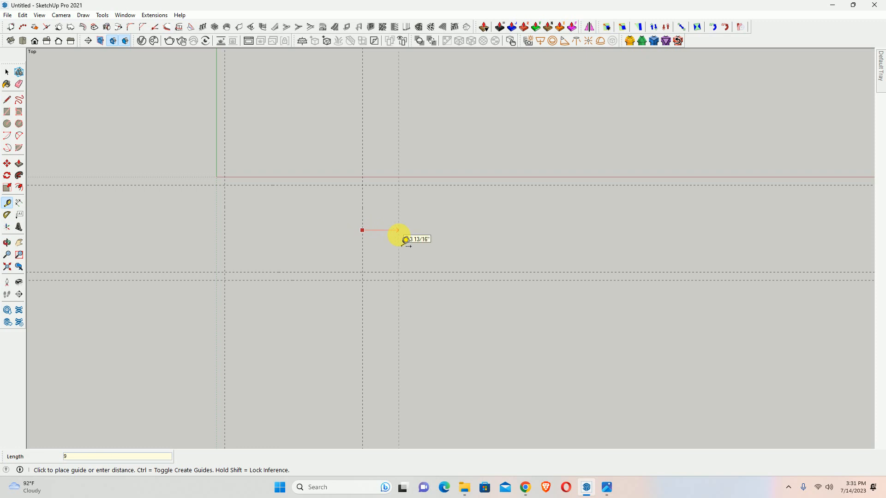
key(Return)
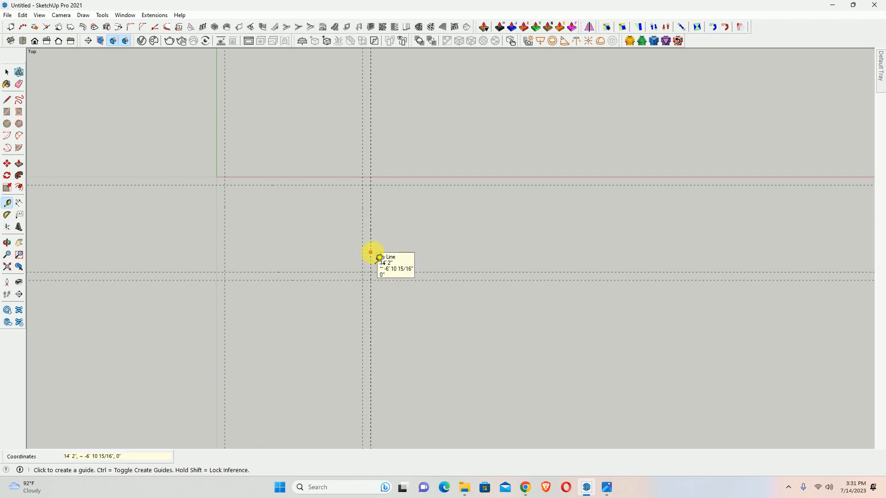
Try a 12'8" by 8' rectangle between the room's inner guide intersections, and undo it
key(r)
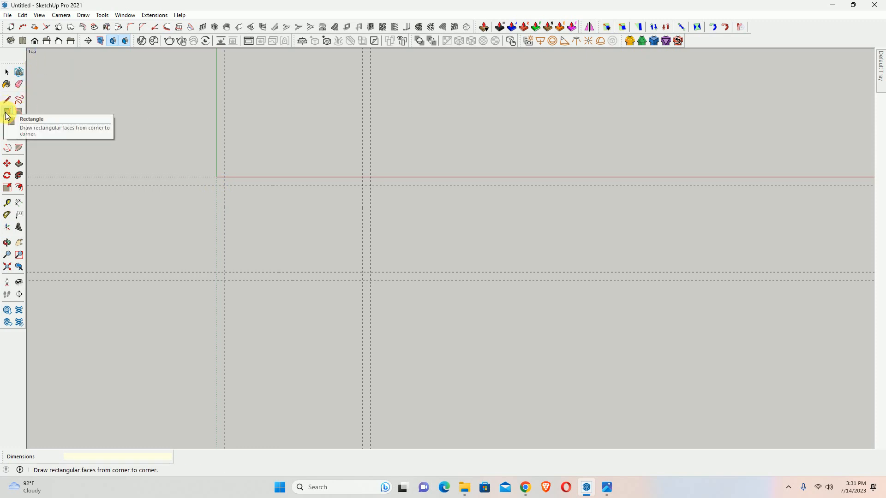
key(space)
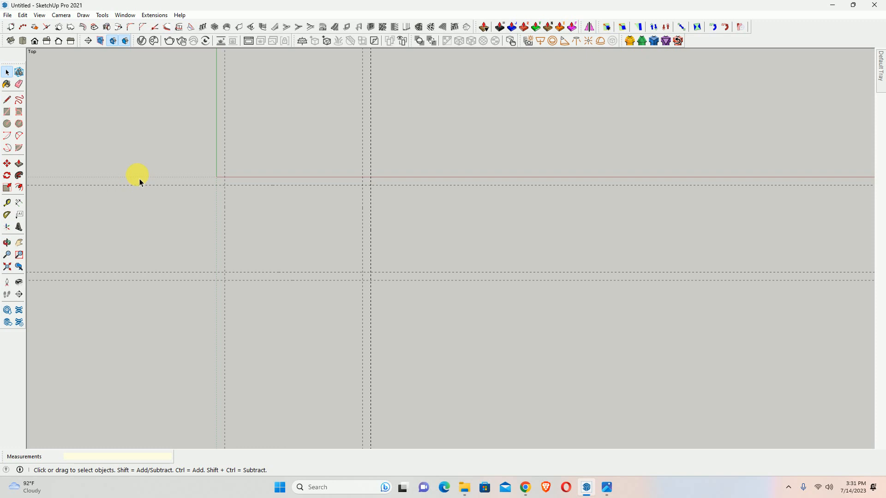
key(r)
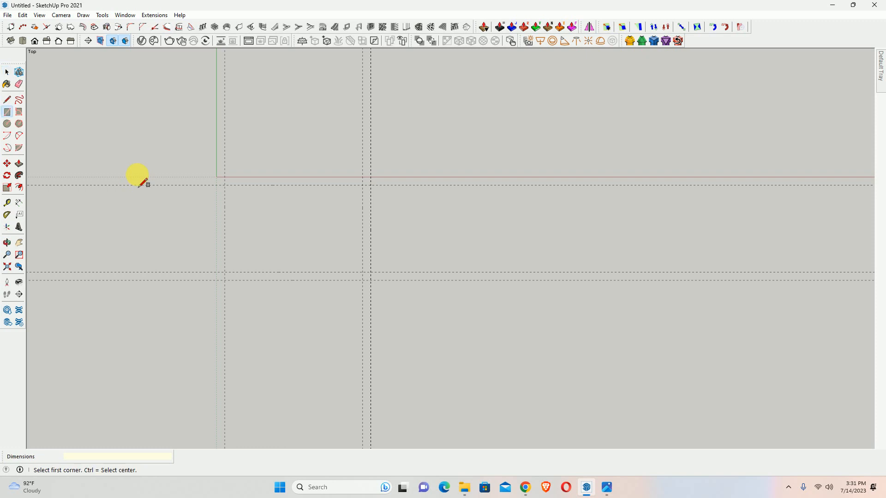
click(224, 186)
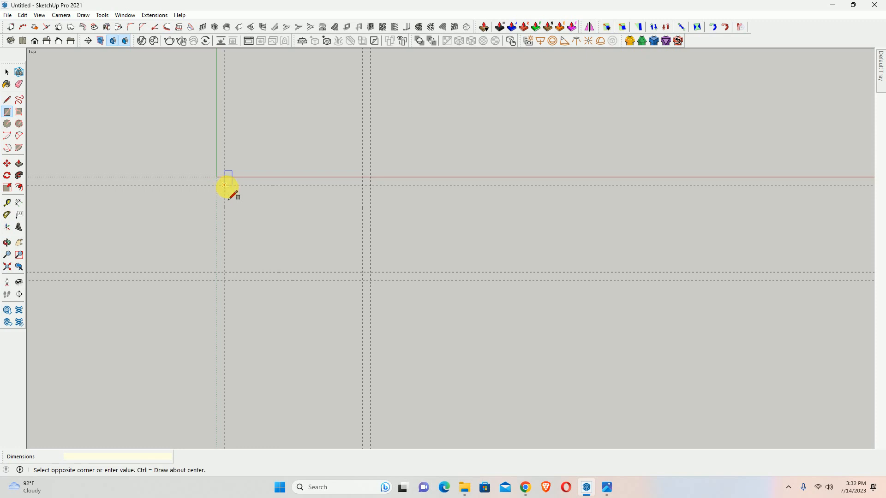
click(363, 272)
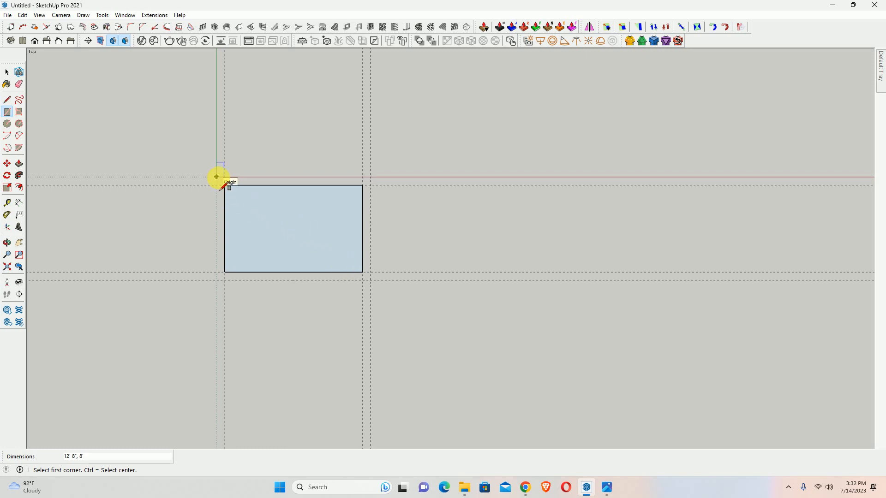
key(ctrl+z)
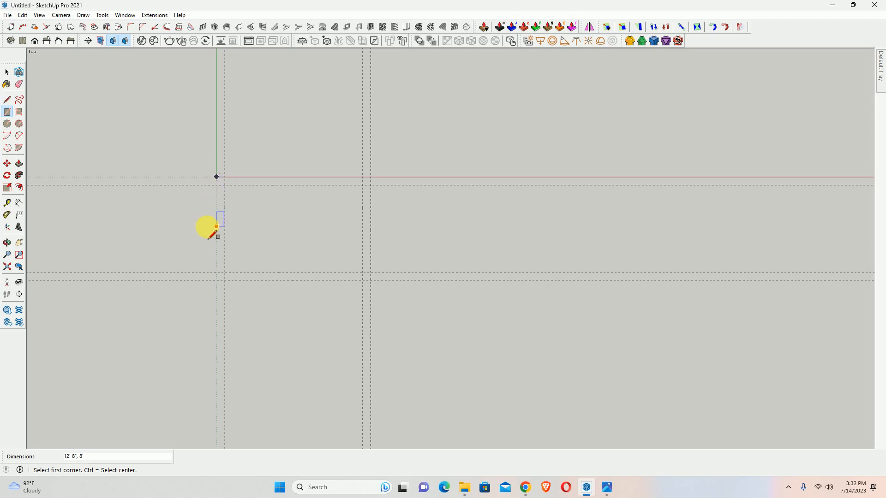
key(space)
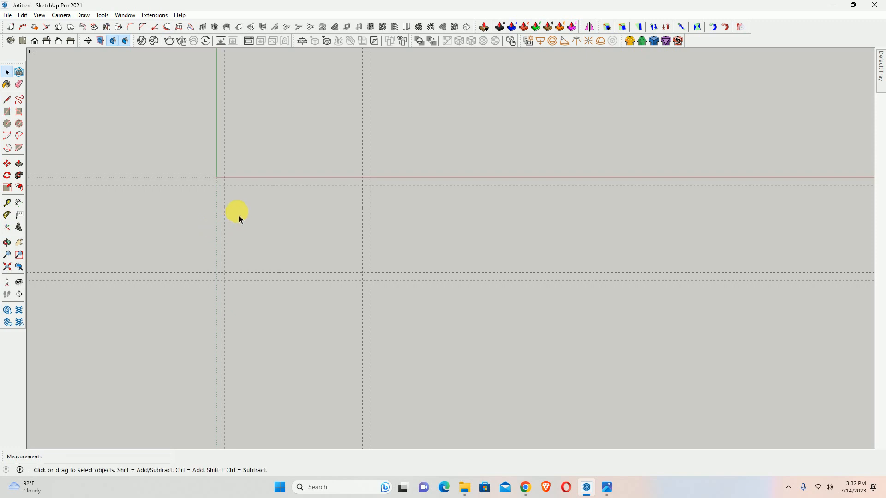
Try adding guides 9 inches outward from the first horizontal and vertical guides, along the axes, and remove them
key(t)
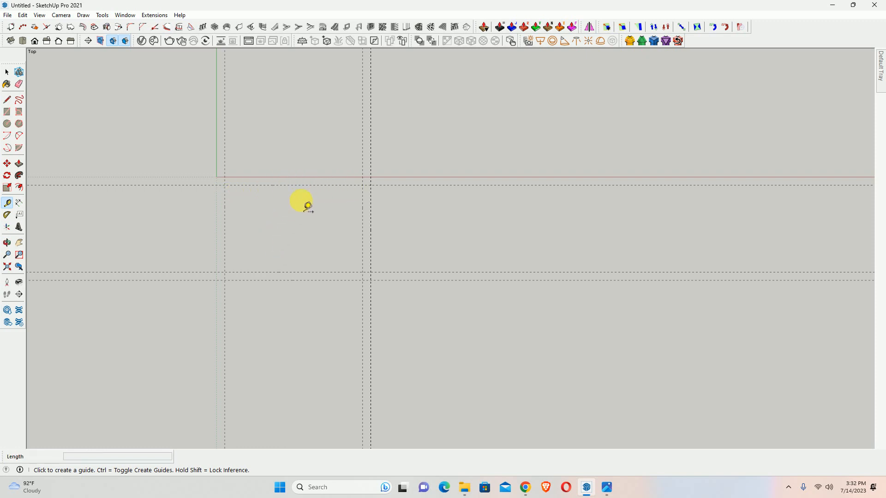
click(303, 185)
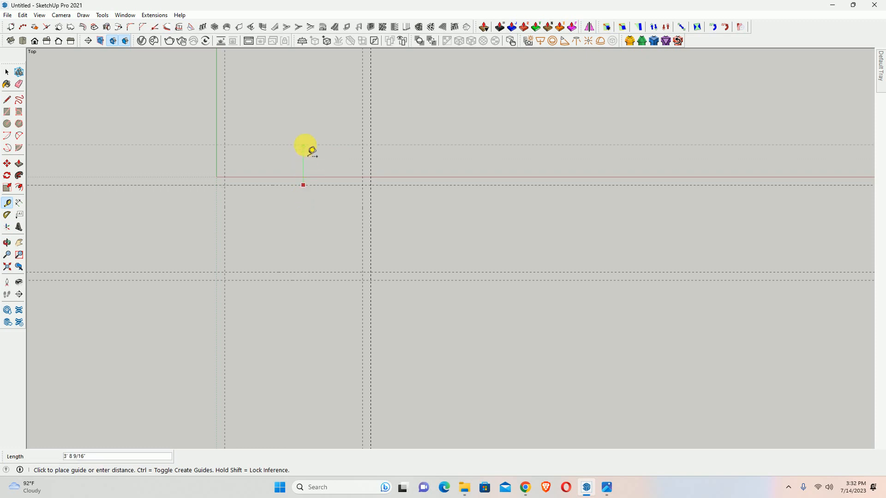
text(9)
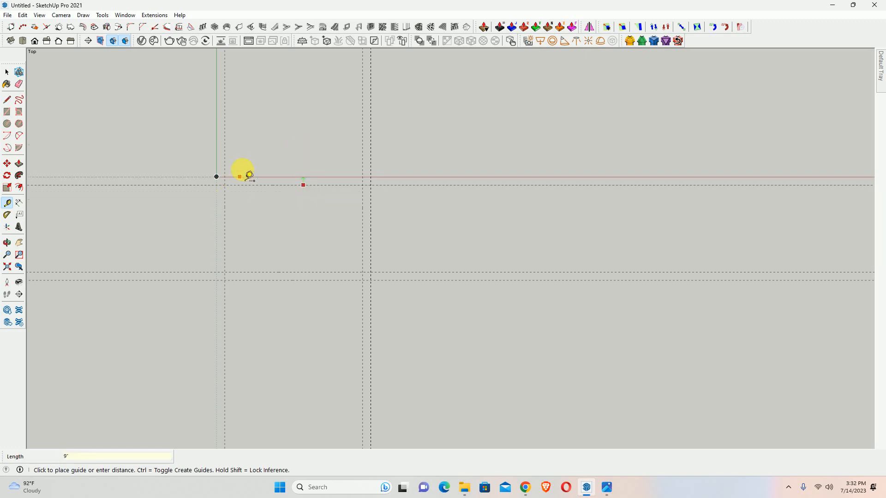
key(Escape)
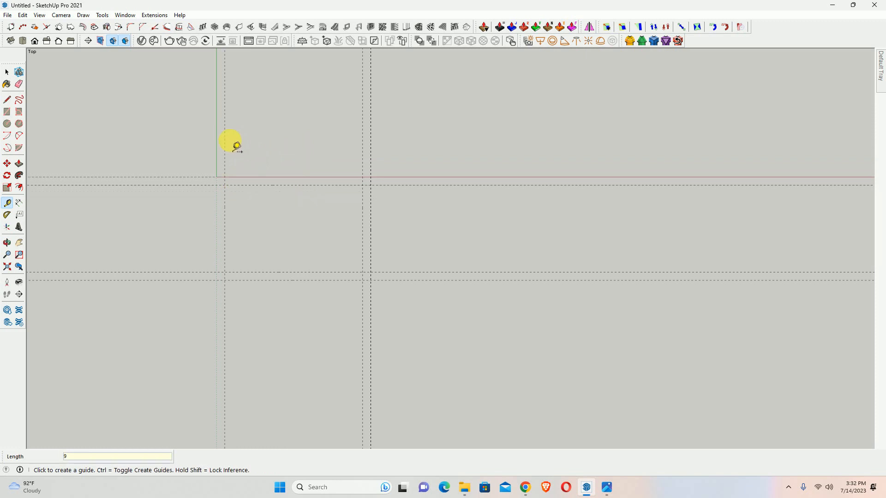
click(224, 139)
key(Escape)
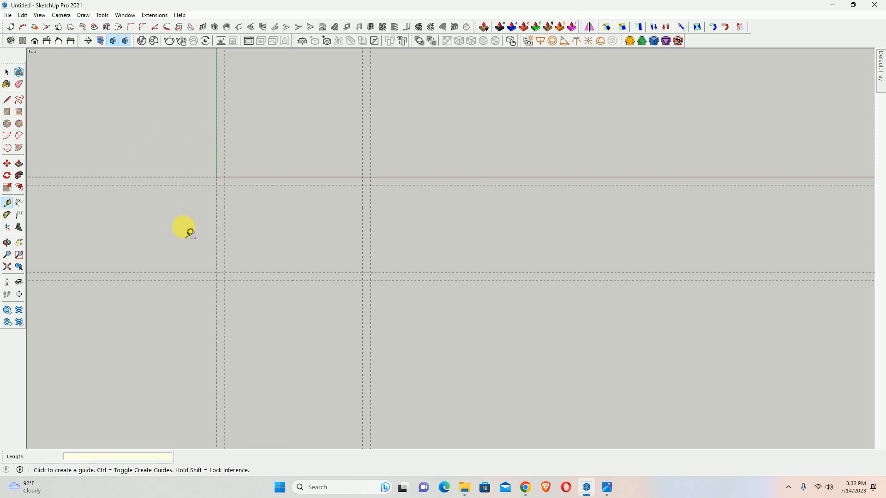
scroll(217, 179, up, 1)
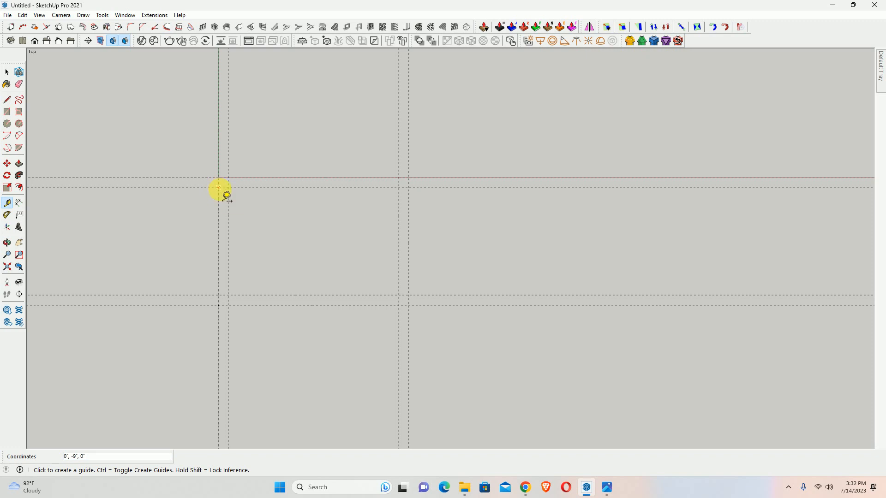
click(219, 180)
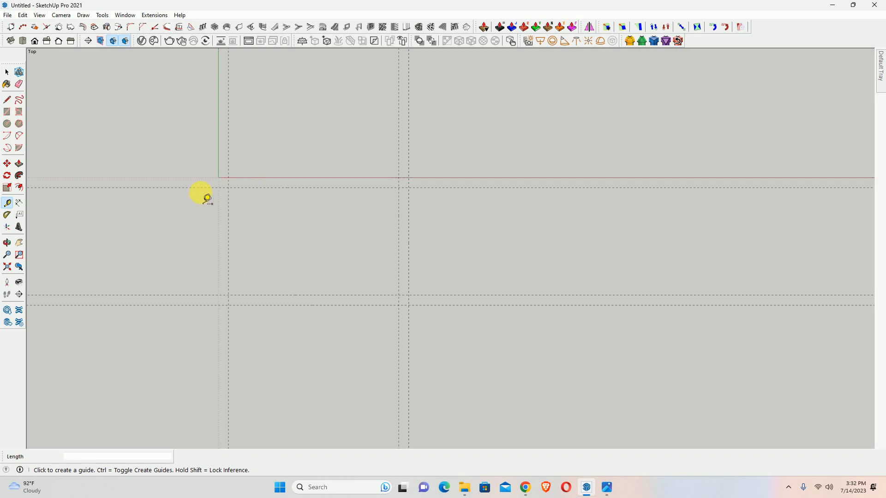
Draw the 12'8" by 8' room rectangle between the opposite intersections of the inner guides
key(r)
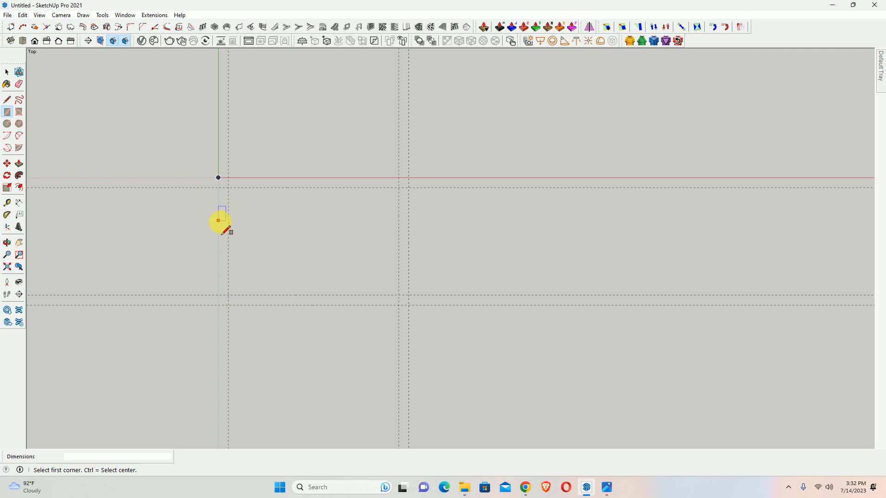
click(228, 188)
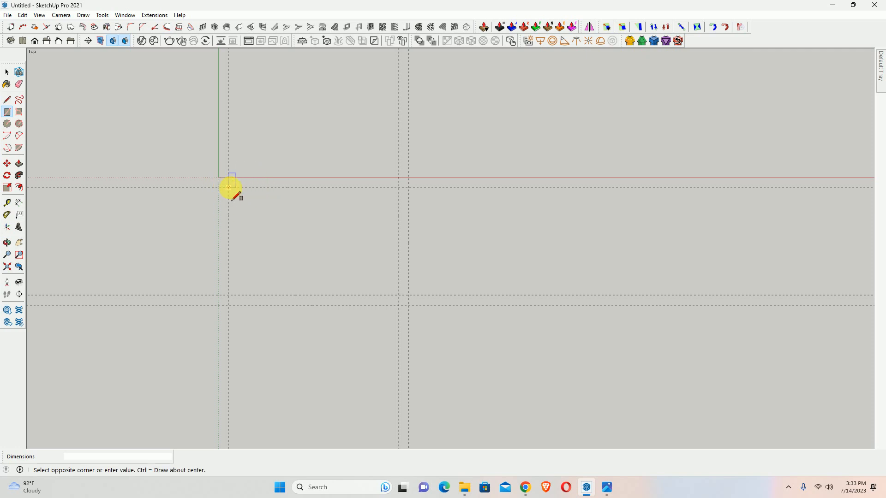
click(399, 296)
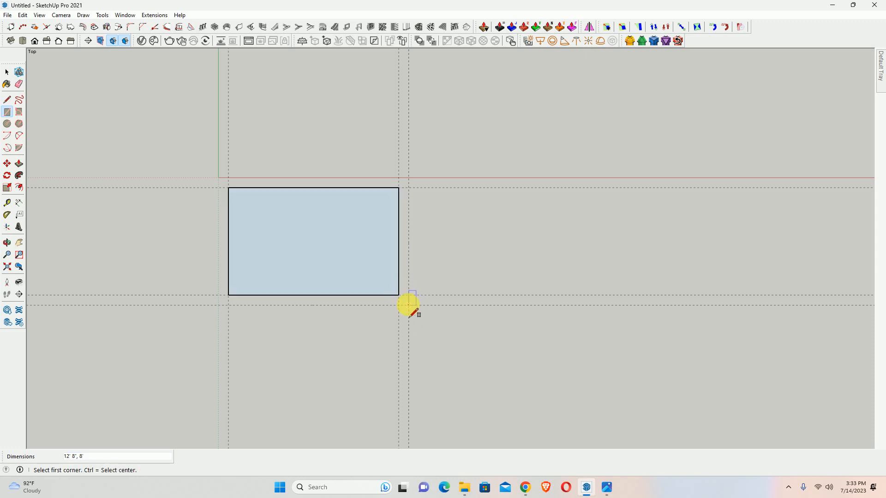
Draw the outer wall rectangle around the room, from the outermost guide intersection to the origin
click(408, 305)
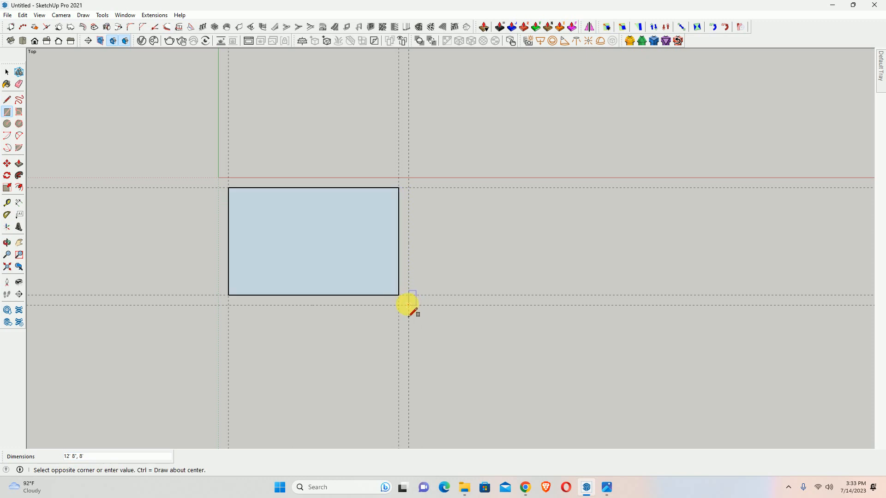
click(219, 178)
key(space)
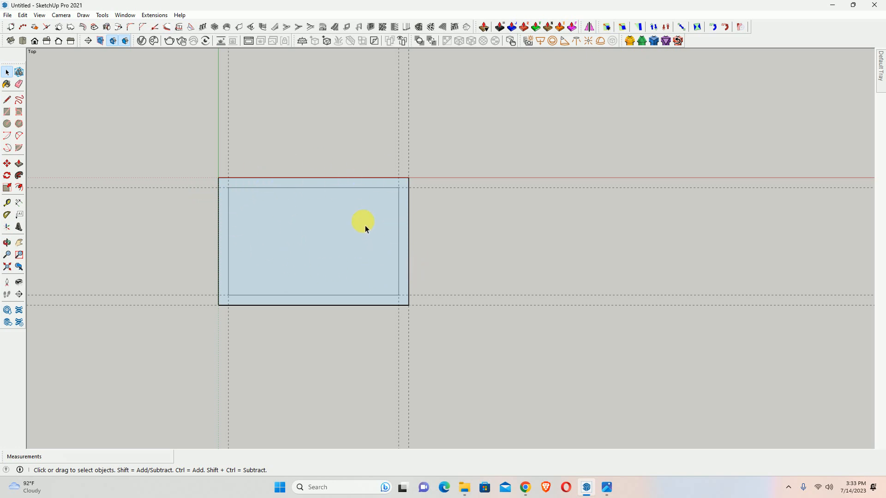
Add guides for the second room, 10' right of the first room's outer right wall and 18'5" below the upper inner guide
scroll(363, 225, down, 3)
shift+middle_drag(393, 229, 286, 225)
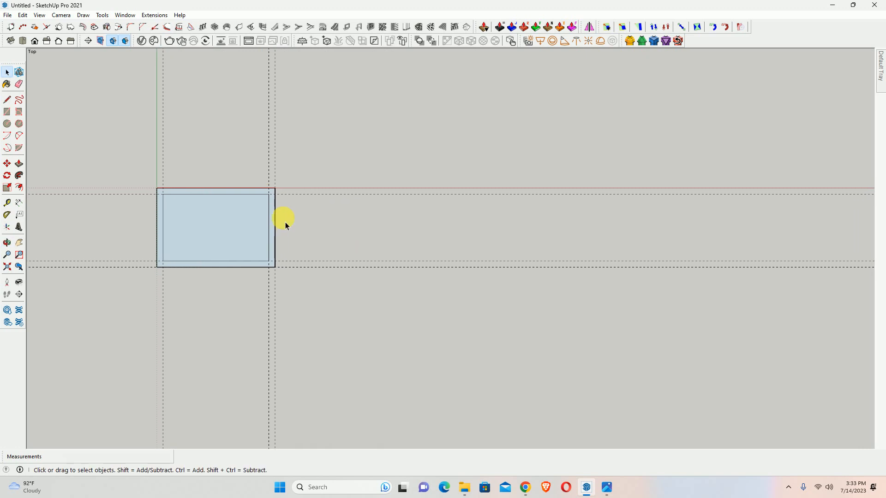
key(t)
click(274, 160)
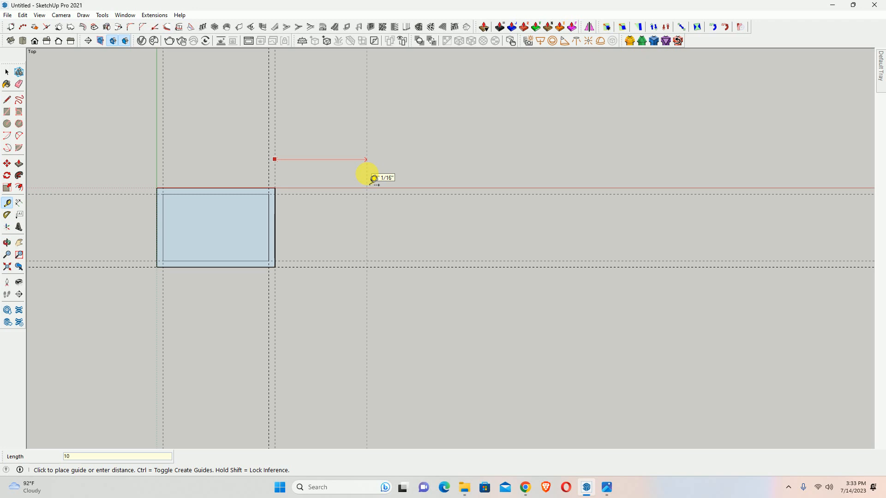
text(10)
key(Return)
click(331, 194)
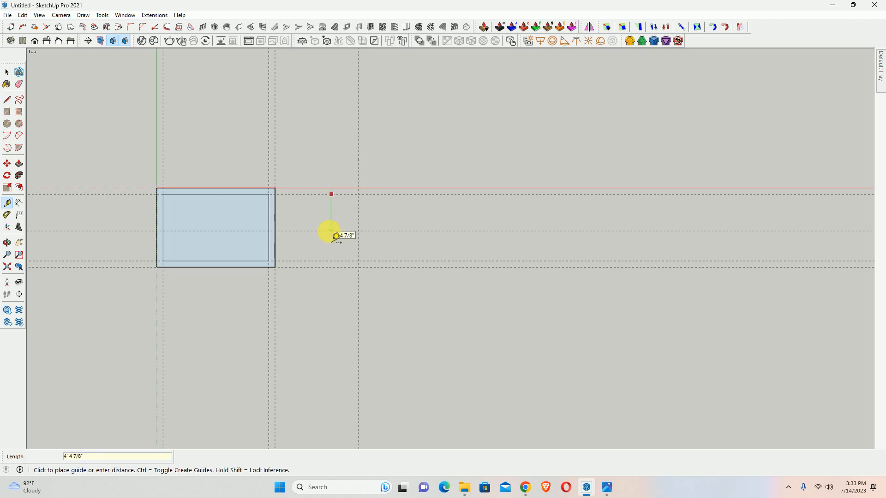
key(Return)
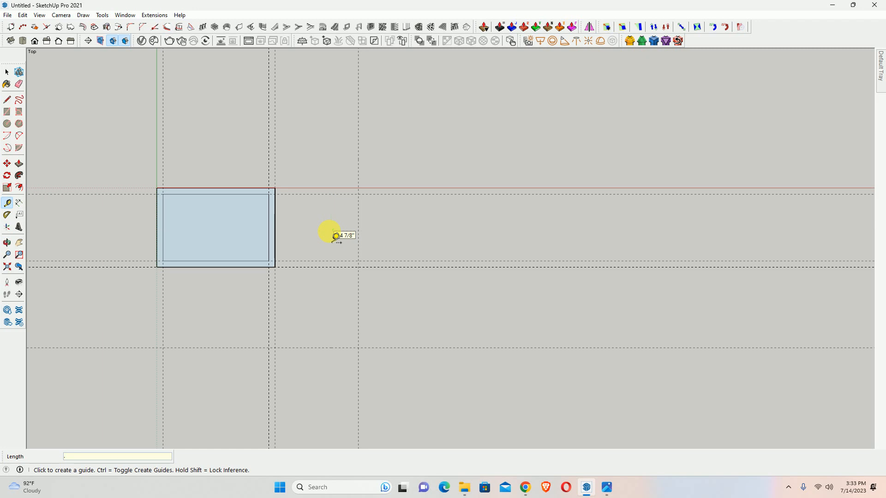
Erase the first room's two lower guides, and add wall guides 4.5 inches right of and below the second room's guides
key(e)
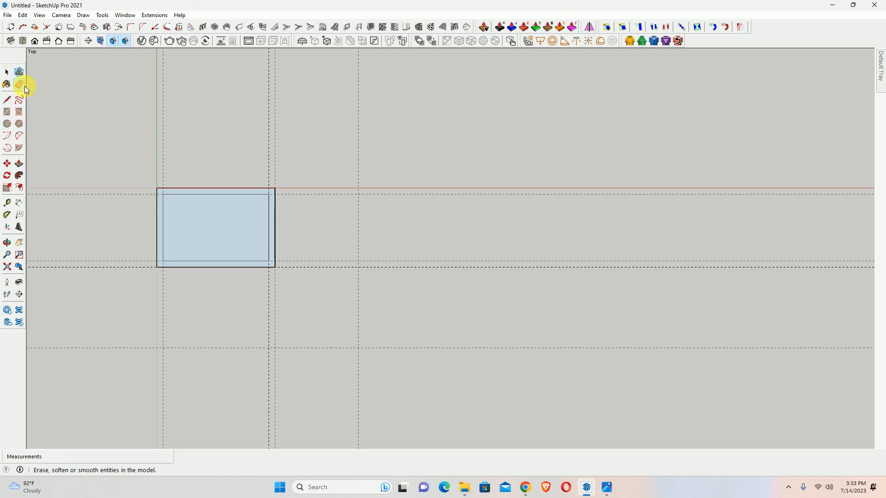
click(312, 267)
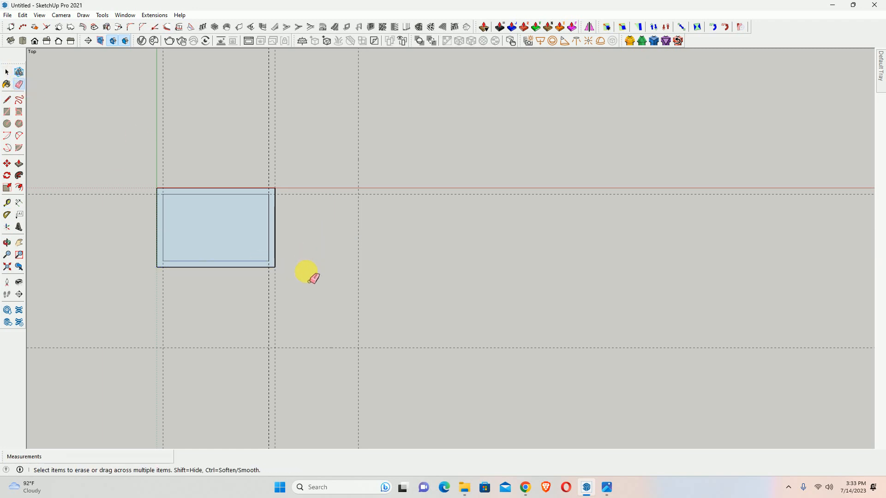
key(t)
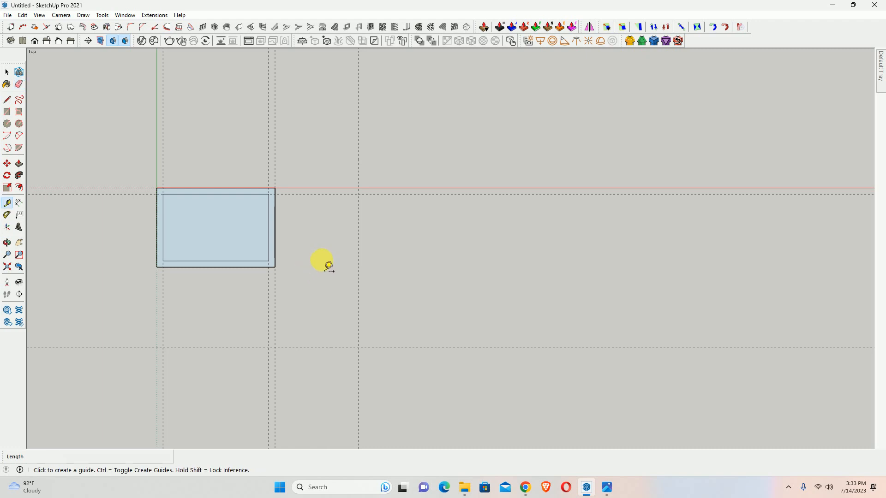
click(358, 236)
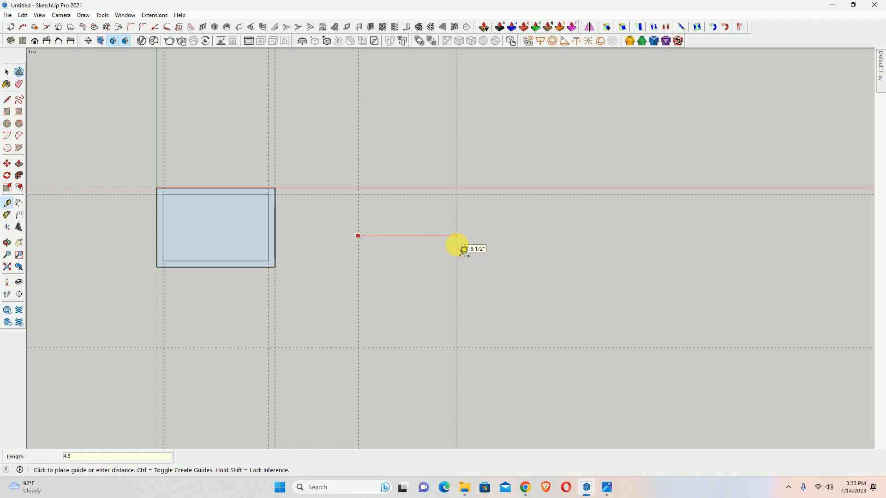
click(362, 272)
click(332, 348)
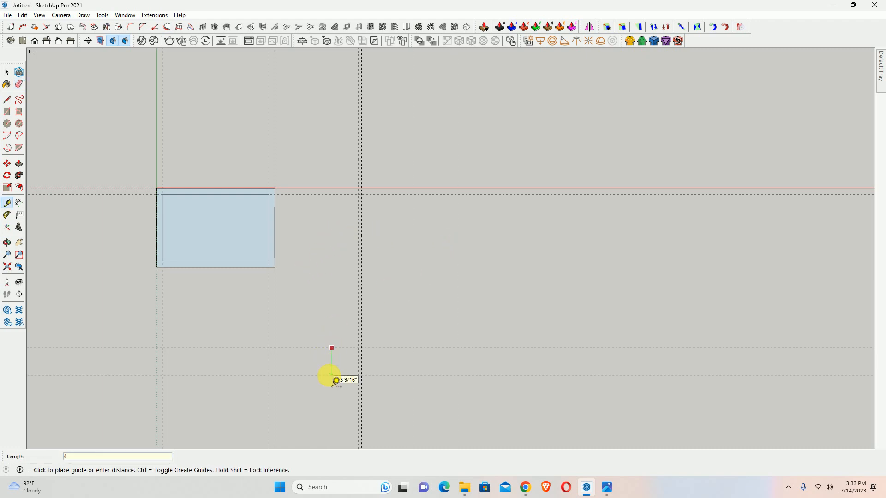
text(4.5)
key(Return)
Draw the second room's 18'5" by 10' rectangle between the inner guide intersections, and its outer wall rectangle between the outer ones
key(r)
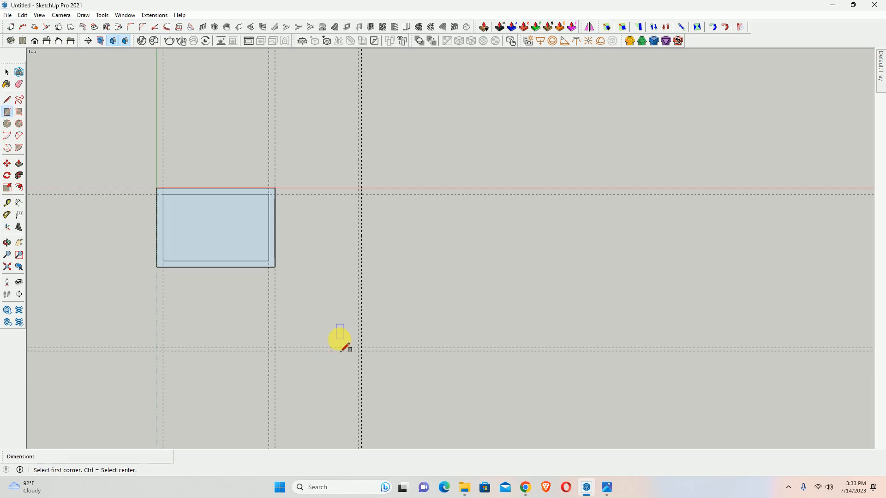
click(359, 348)
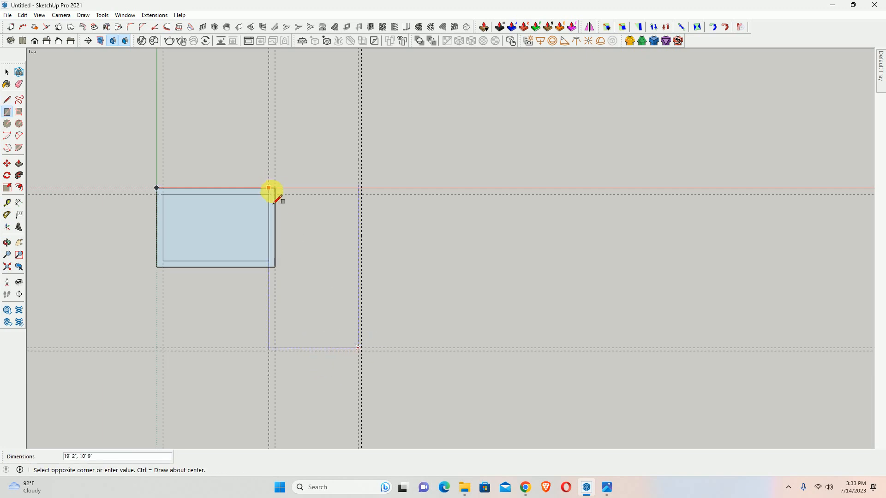
click(275, 194)
click(361, 351)
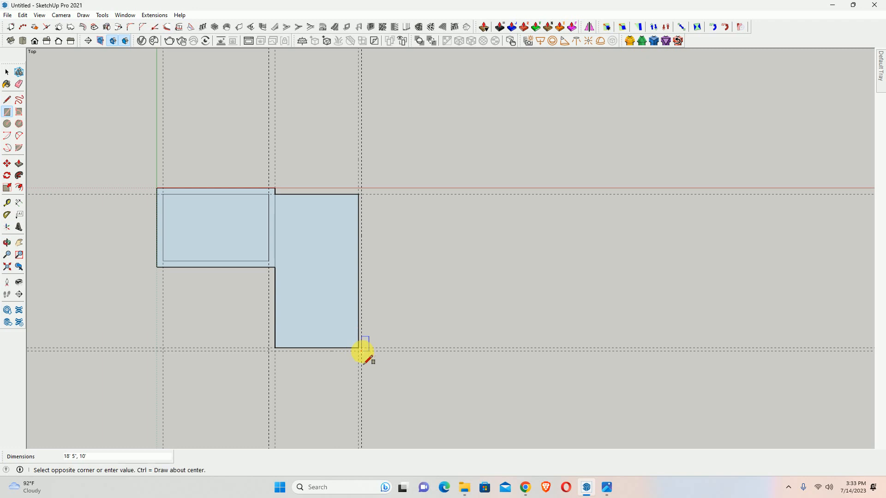
click(269, 188)
key(space)
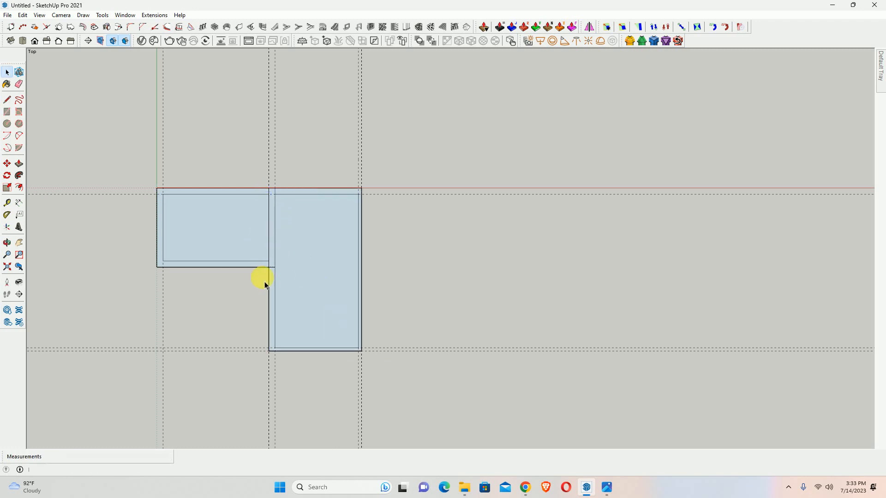
Erase the overlapping edges where the two rooms' walls meet so that they form one continuous wall outline
scroll(277, 257, up, 2)
scroll(266, 242, down, 2)
scroll(271, 251, up, 5)
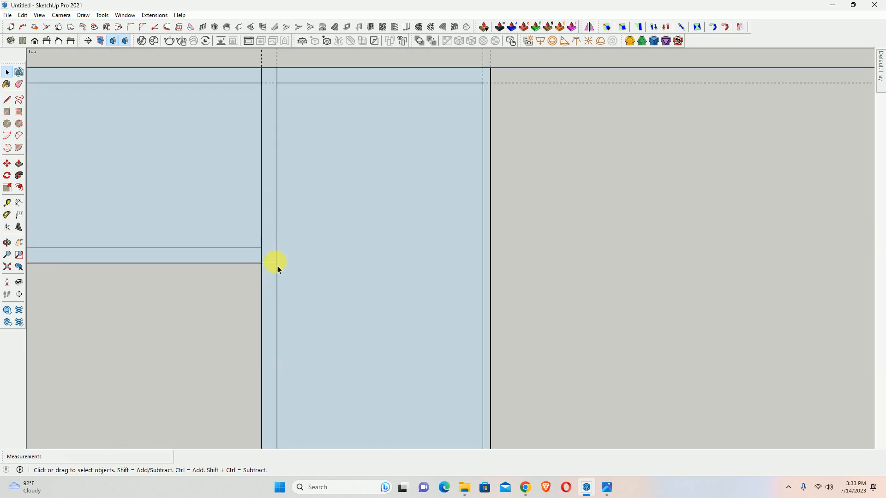
key(e)
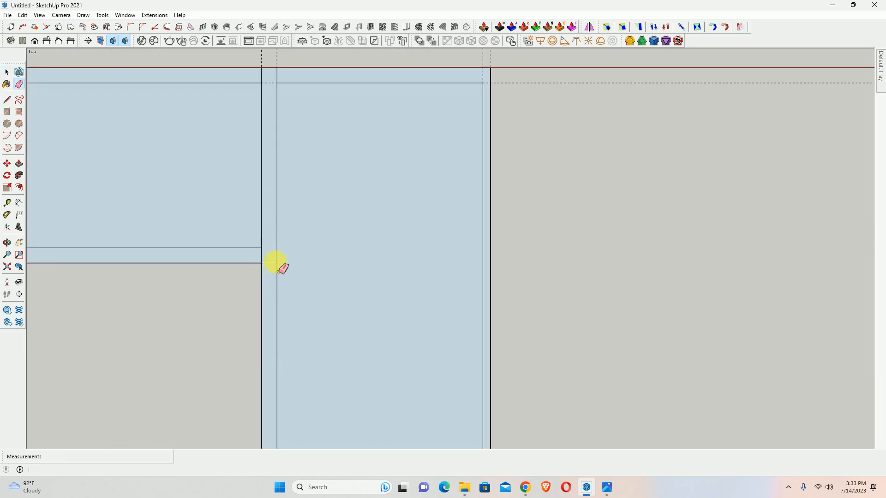
scroll(272, 261, up, 1)
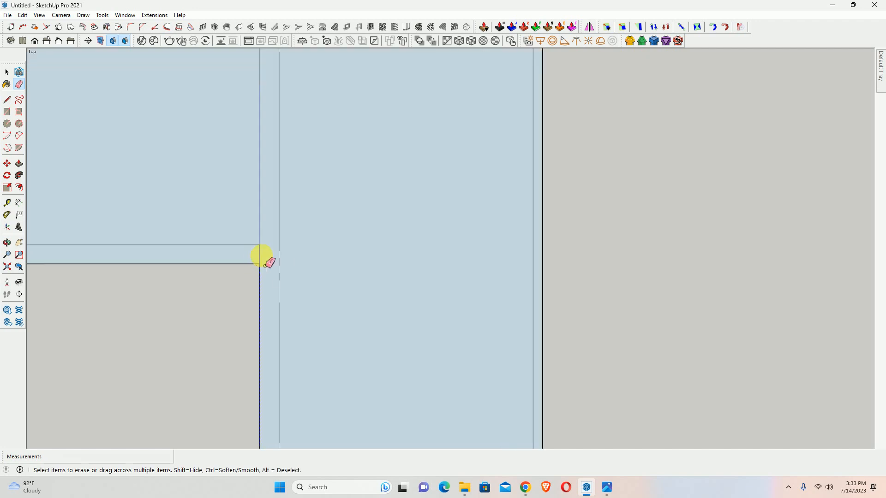
scroll(267, 194, down, 3)
scroll(269, 152, up, 4)
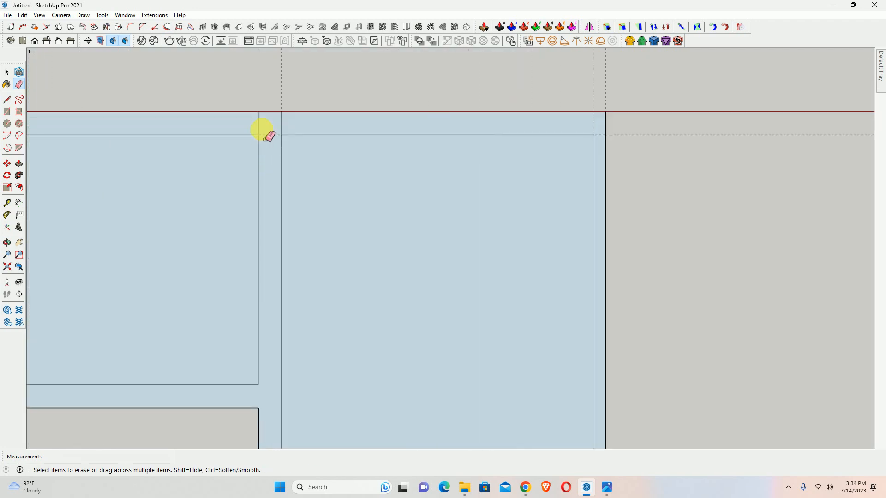
Erase all remaining horizontal and vertical guides around the two rooms
scroll(369, 126, down, 4)
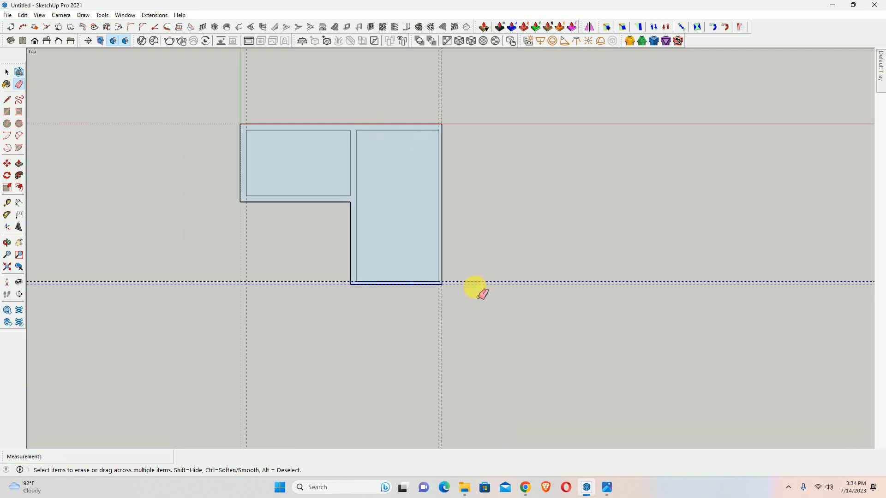
click(474, 283)
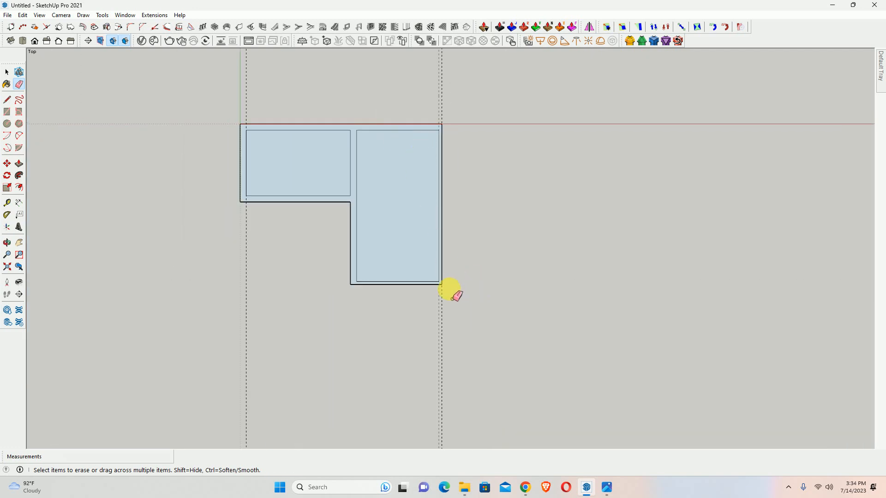
click(432, 330)
click(246, 273)
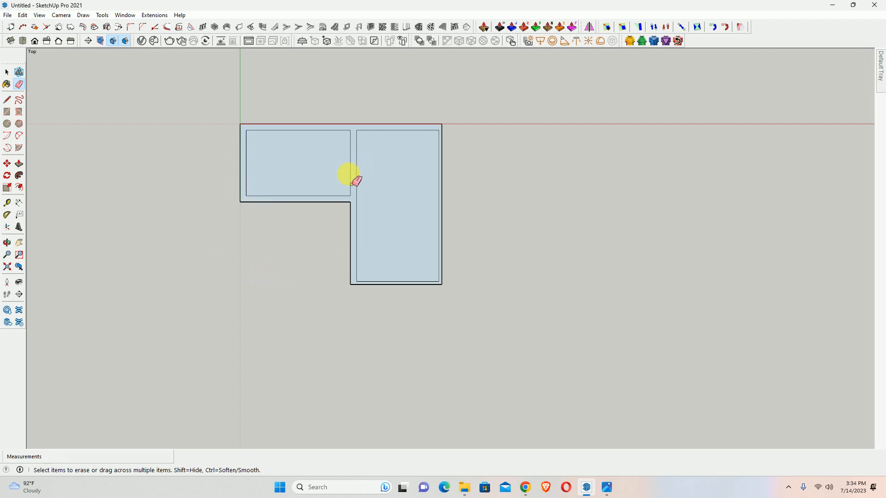
Add a vertical guide 4'6" to the right of the second room's outer right wall edge
scroll(332, 210, up, 2)
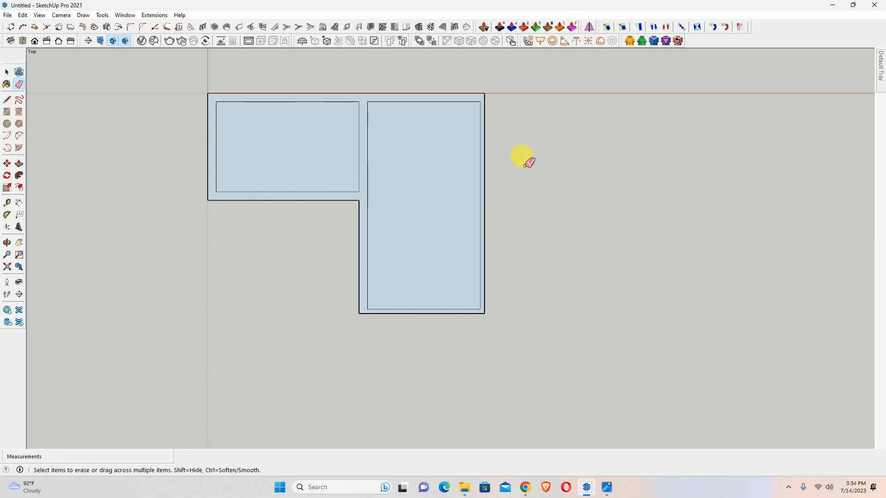
key(t)
click(484, 133)
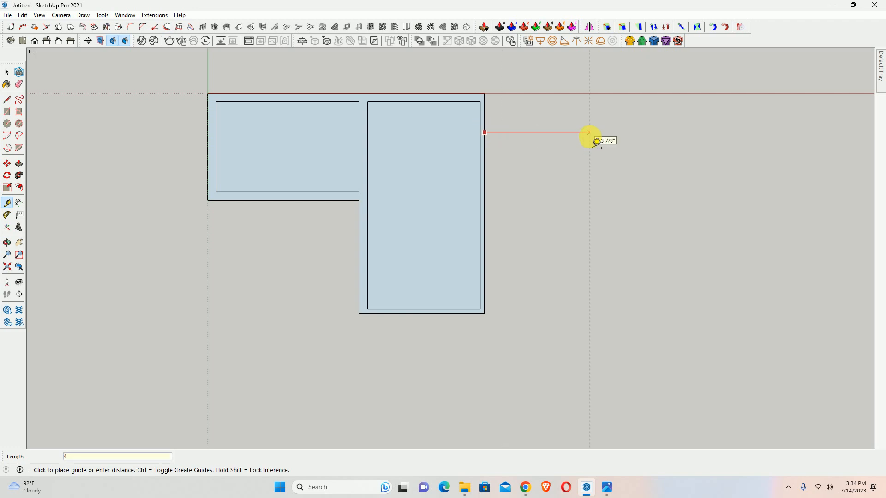
text(4'6)
key(Return)
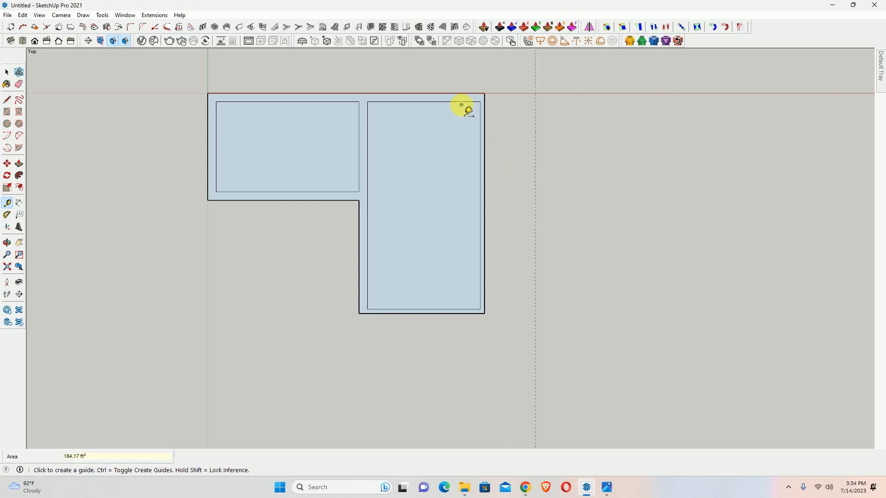
Check the reference plan Civil WB 017.jpg and add a guide 10' below the second room's upper inner edge
click(462, 101)
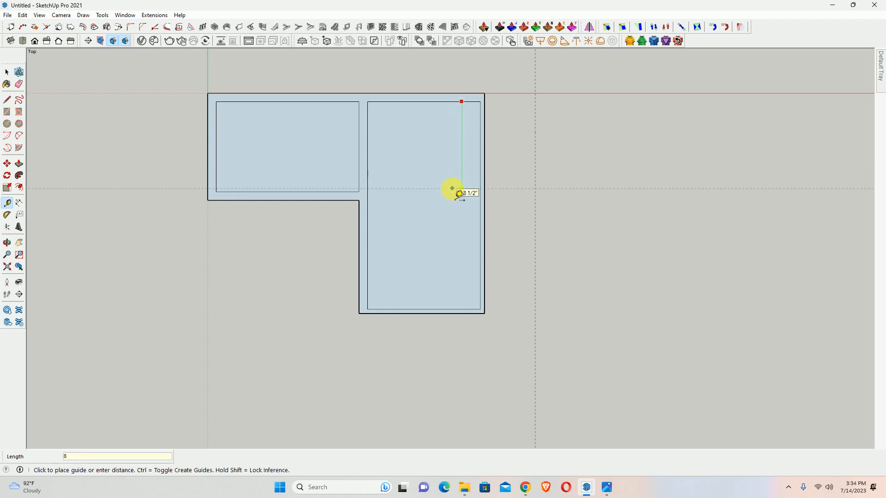
key(Return)
key(alt+Tab)
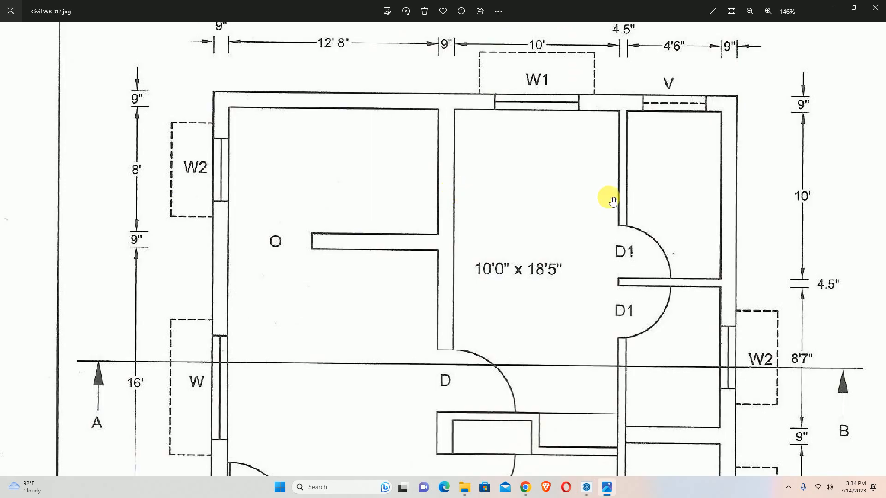
key(alt+Tab)
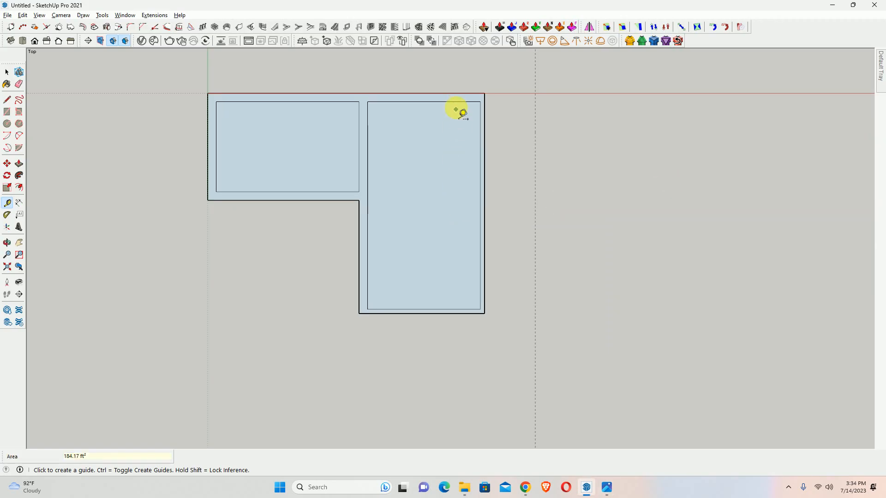
click(455, 102)
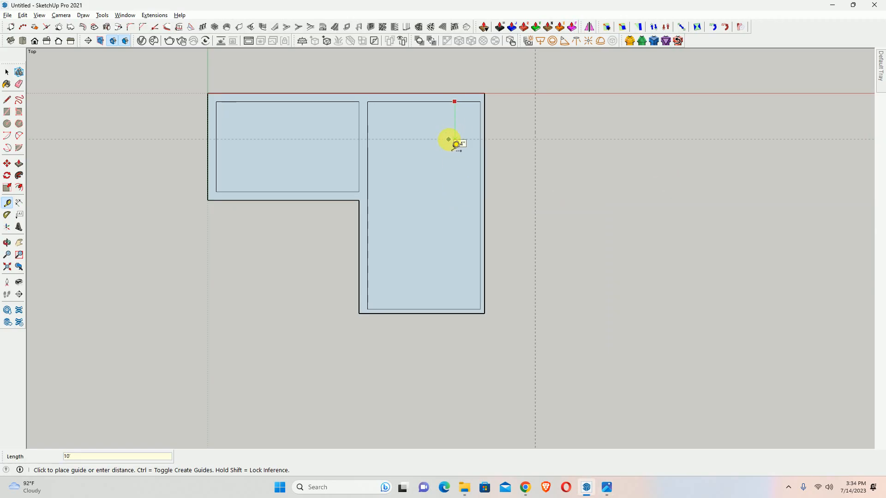
key(Return)
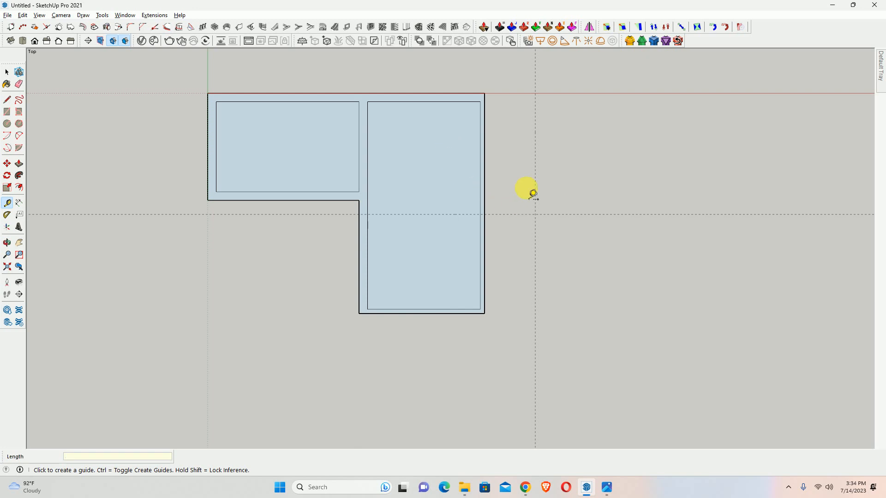
Add wall guides 9 inches right of the third room's vertical guide and 4.5 inches below its horizontal guide
click(536, 175)
text(9)
key(Return)
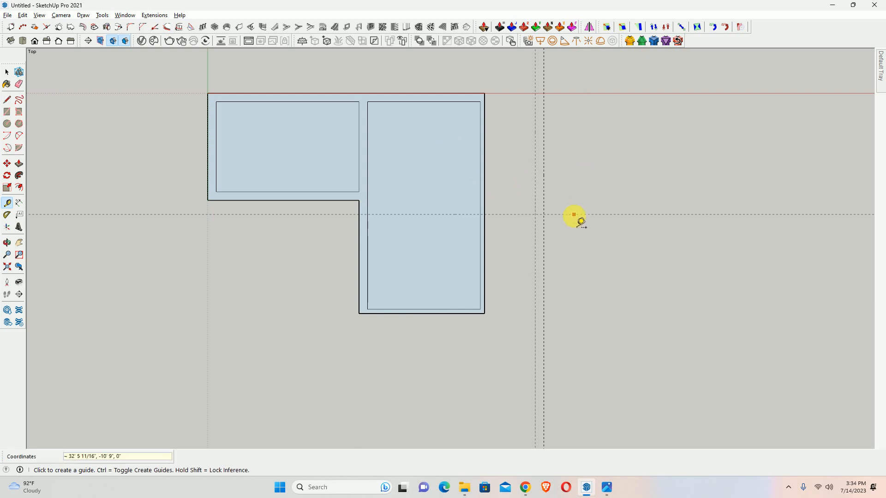
click(574, 215)
key(Return)
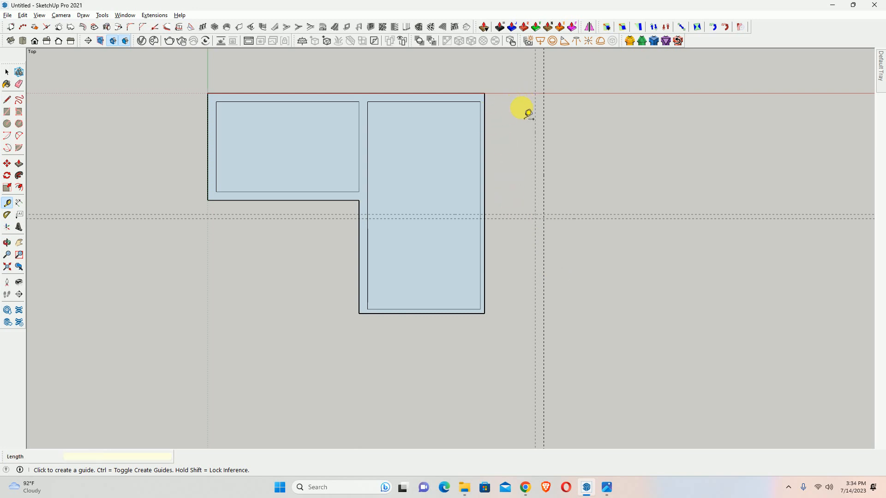
Add a guide along the second room's upper inner edge and draw the third room as a 10' by 4'6" rectangle
click(520, 215)
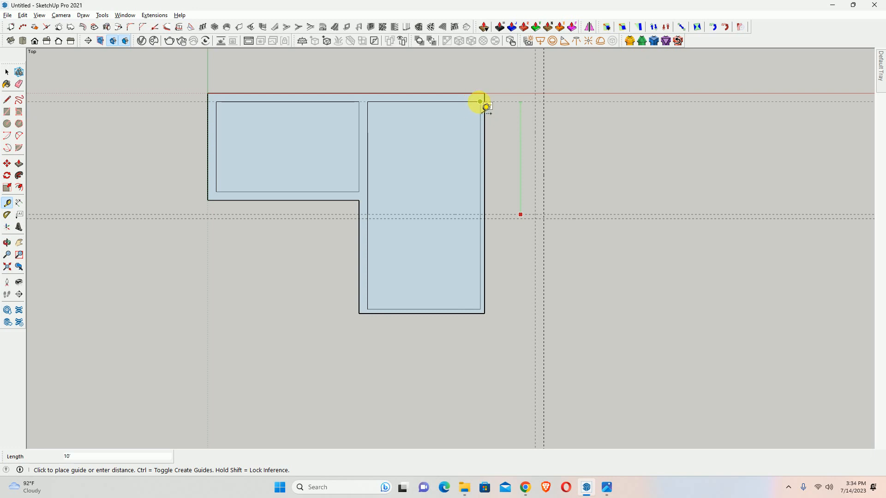
click(481, 103)
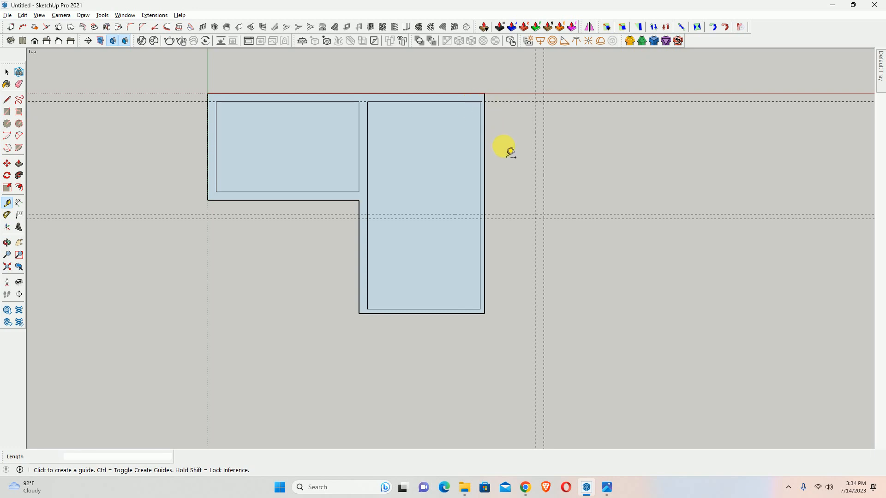
key(r)
click(535, 215)
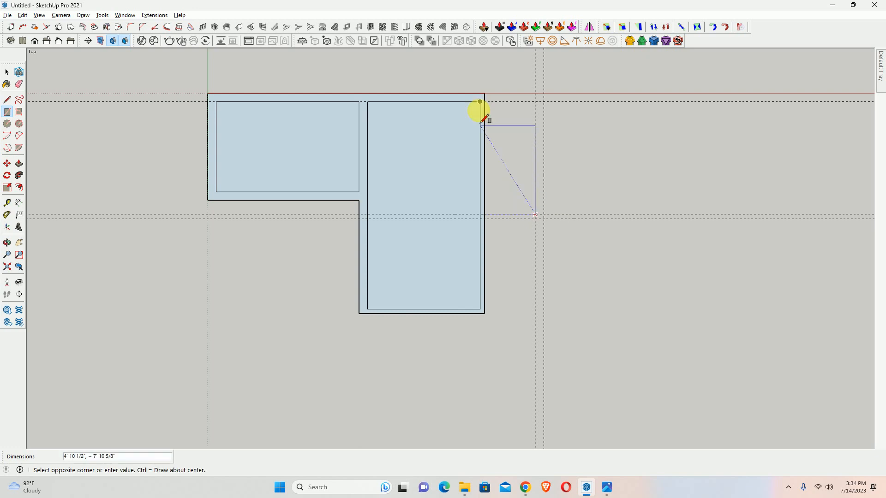
text(10',4'6)
key(Return)
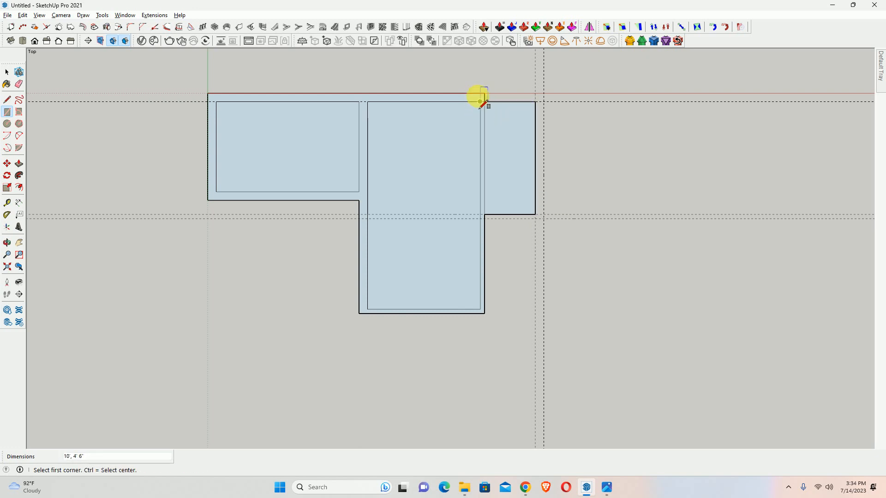
Draw the third room's outer wall rectangle, 11' 1 1/2" by 5' 3", from the upper outer guide corner to the second room's outer wall edge
click(543, 93)
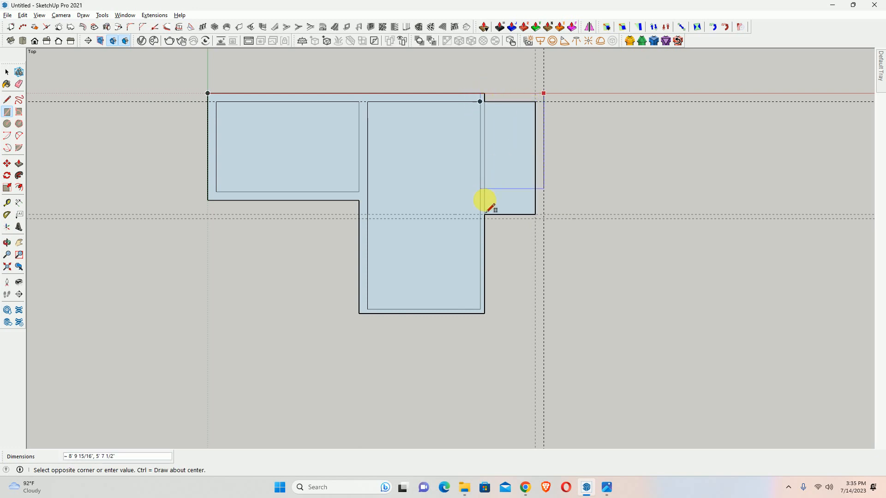
scroll(480, 220, up, 2)
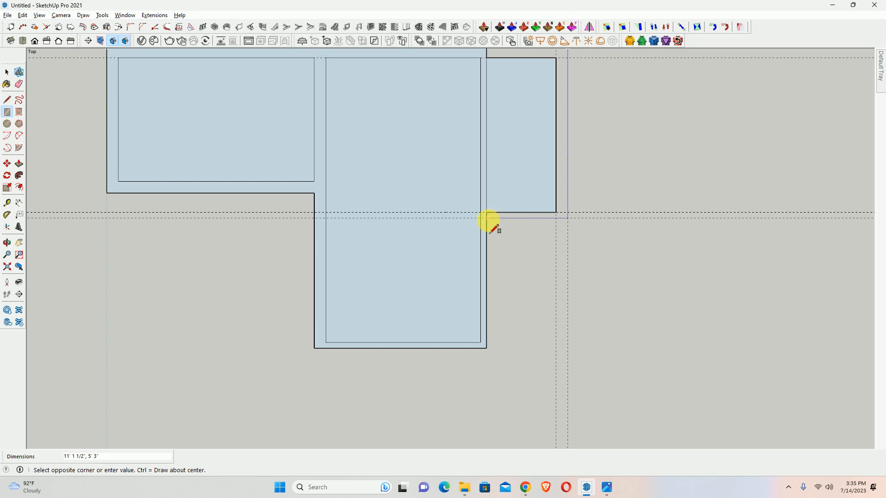
click(488, 220)
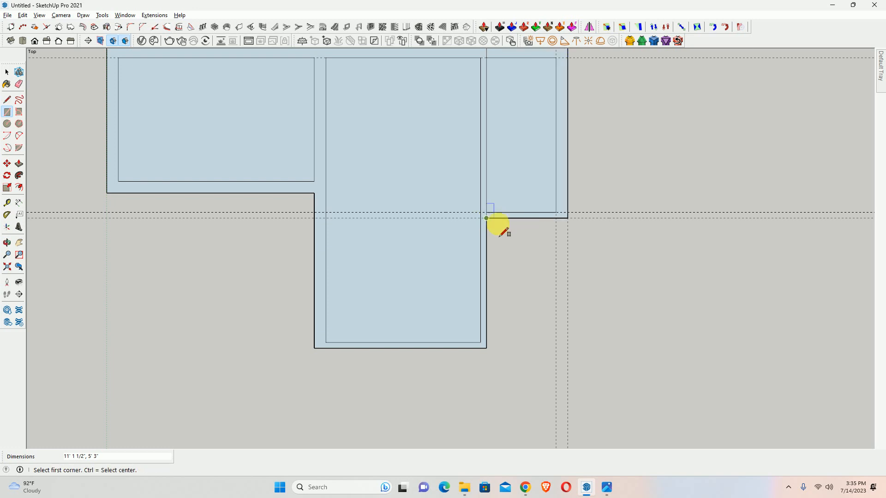
Erase the leftover line segments where the third room's walls meet the second room's shared wall
scroll(490, 218, up, 4)
key(e)
scroll(462, 221, up, 1)
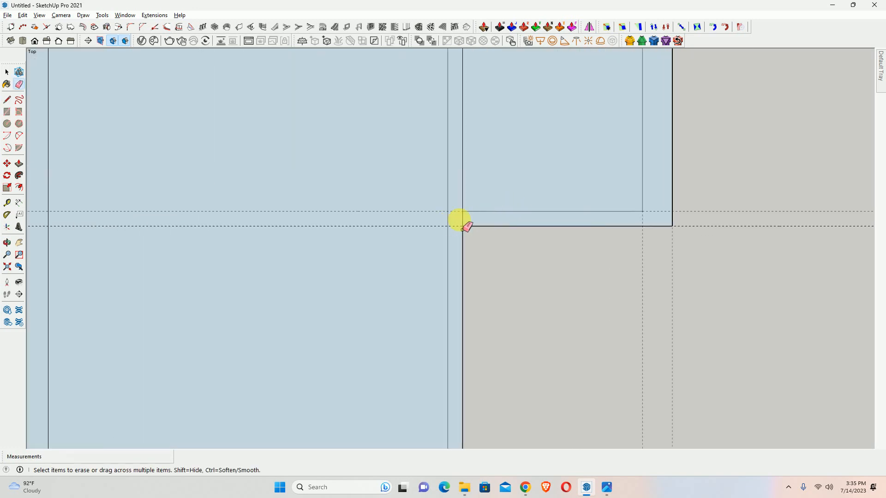
scroll(489, 221, down, 4)
scroll(510, 184, down, 2)
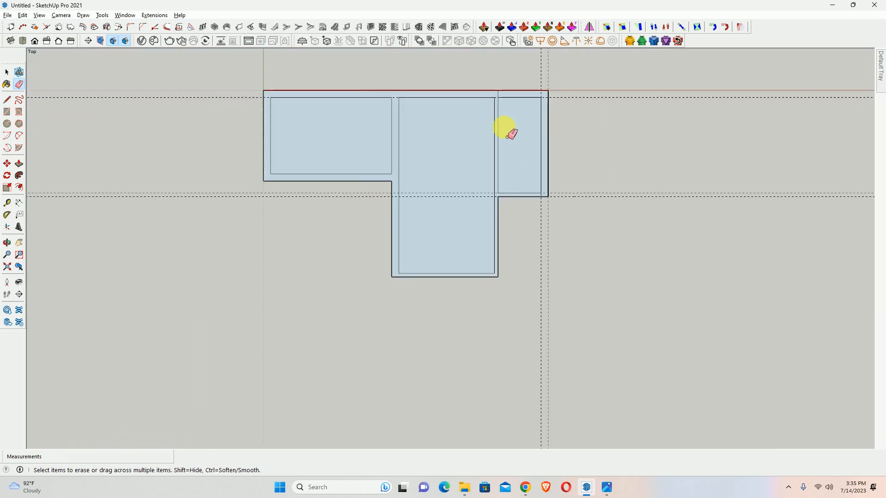
scroll(508, 128, up, 5)
scroll(513, 103, down, 2)
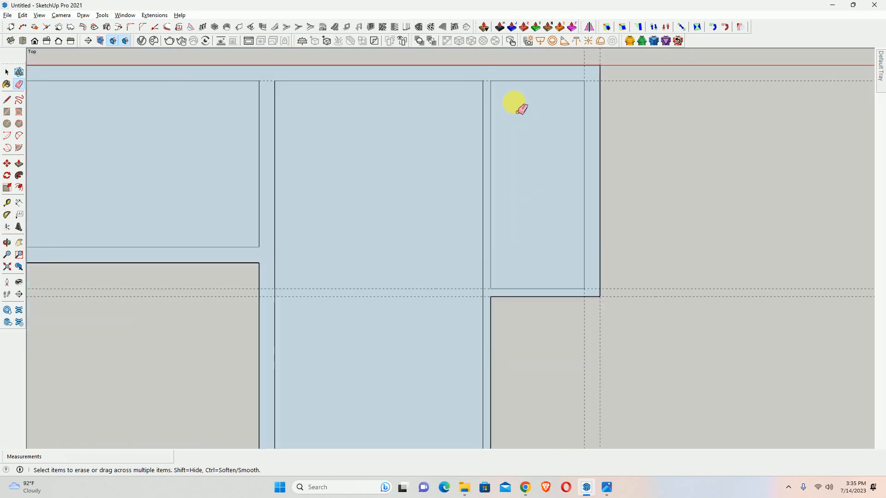
scroll(512, 148, down, 2)
scroll(494, 95, up, 4)
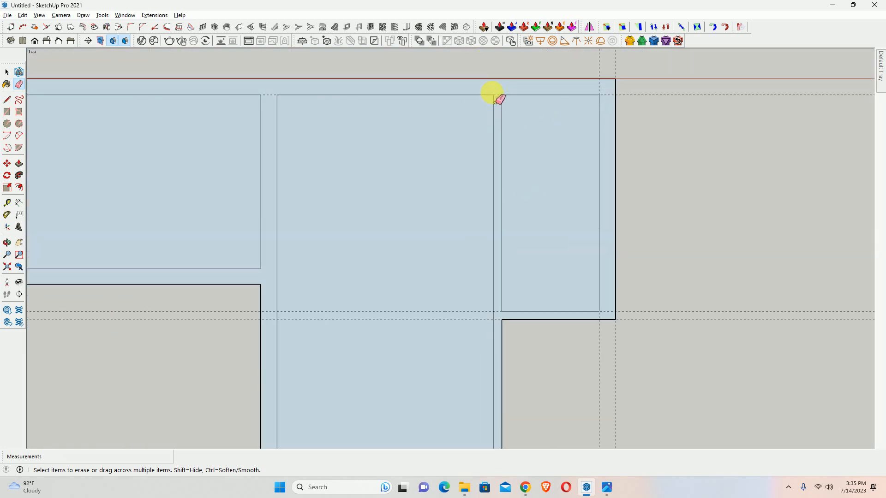
scroll(496, 98, down, 4)
scroll(524, 174, down, 2)
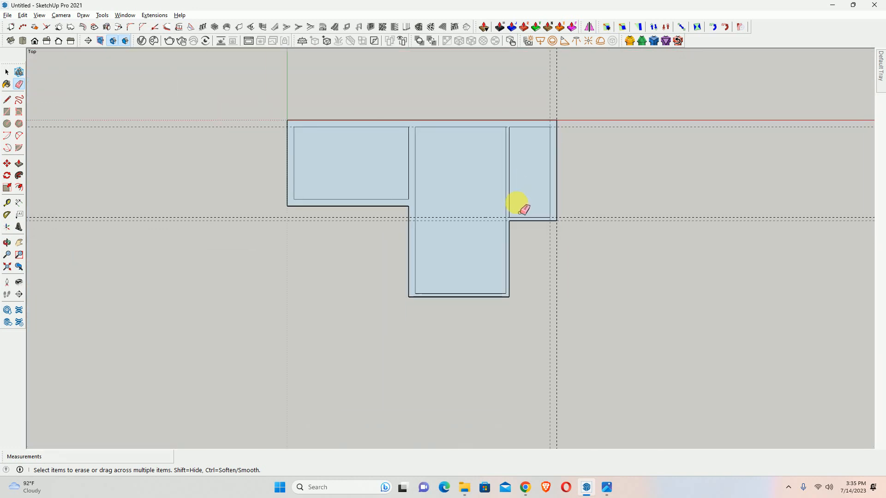
Add a horizontal guide 8'7" below the third room's lower outer edge and another 9 inches below it
scroll(538, 245, up, 2)
key(t)
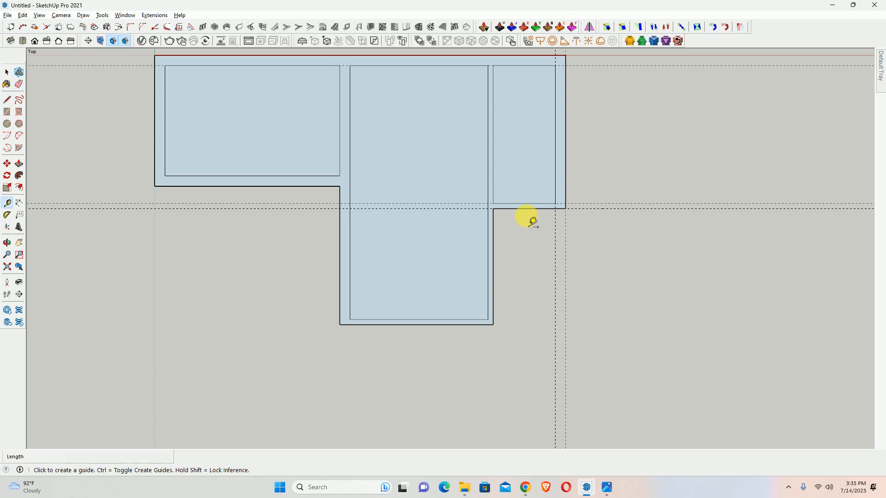
click(543, 209)
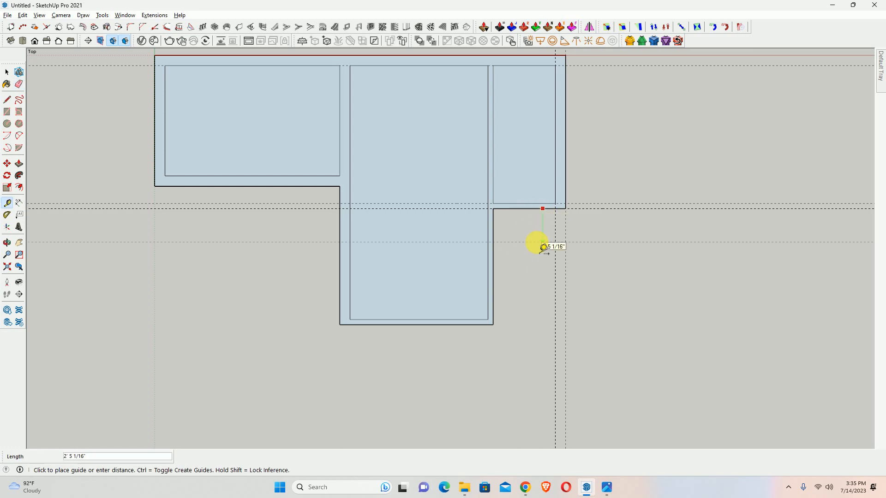
text(8')
key(Return)
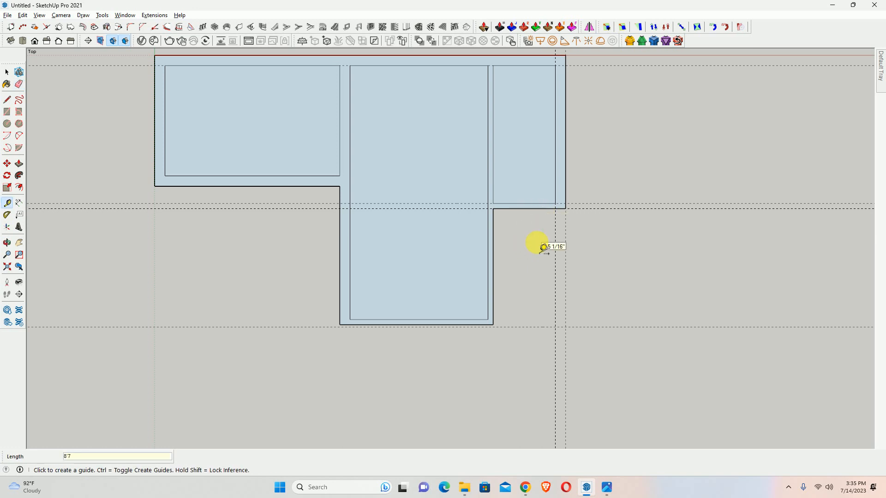
click(530, 329)
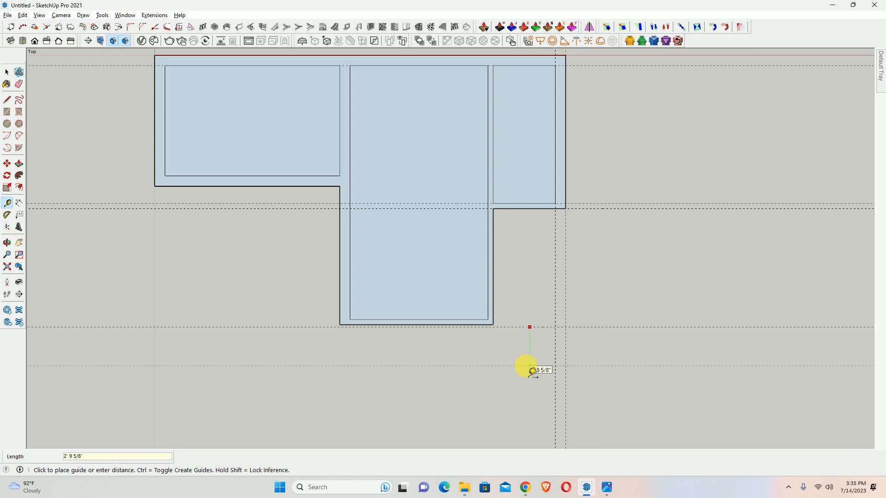
text(9)
scroll(535, 313, up, 1)
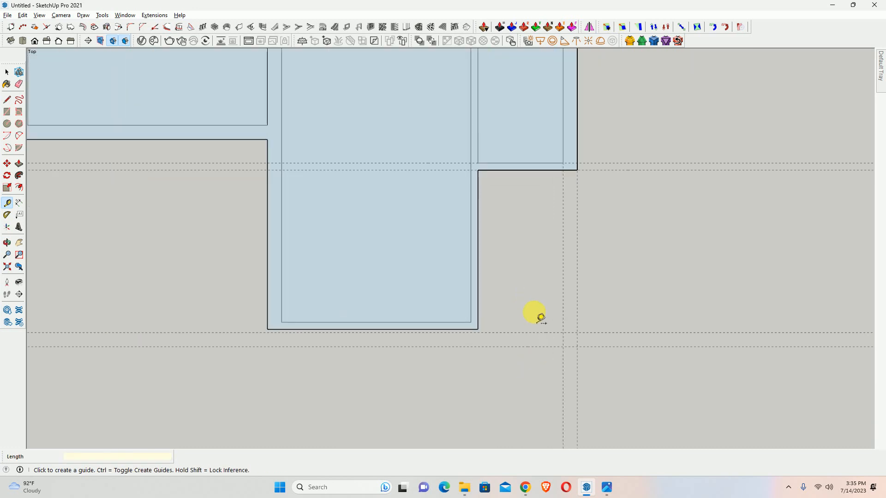
Add vertical guides along the outer and inner edges of the second room's right wall
click(563, 298)
click(478, 329)
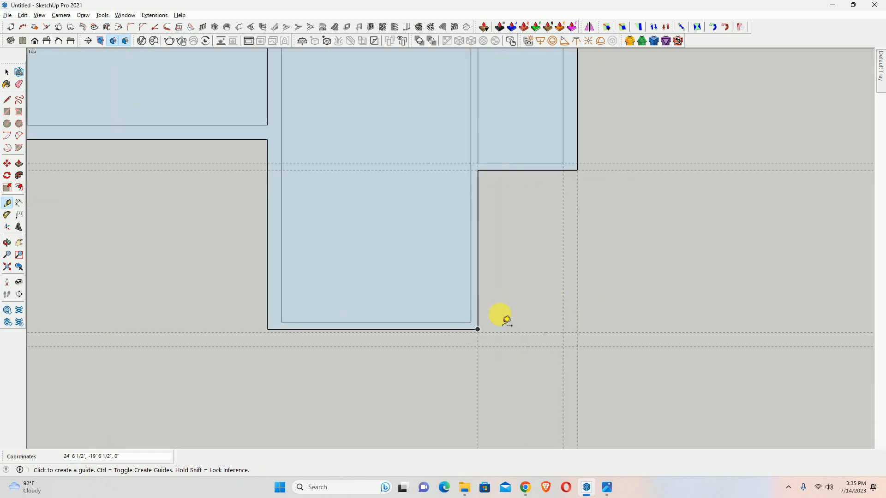
click(563, 268)
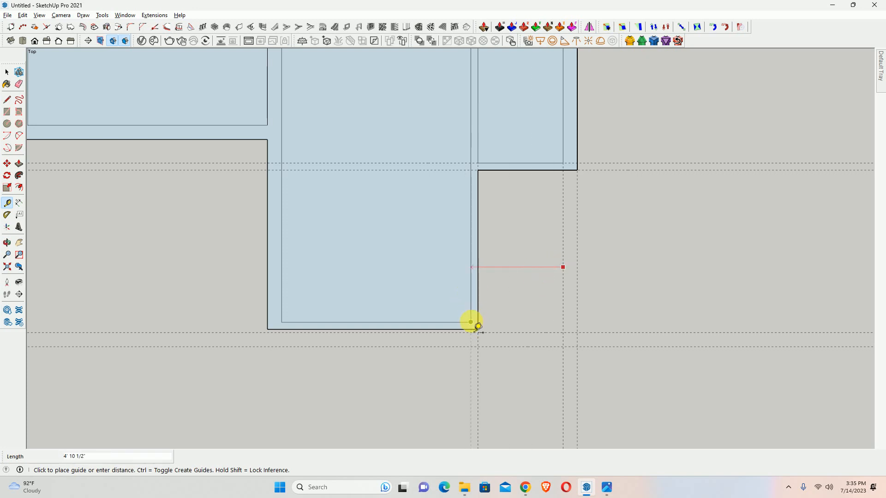
click(471, 317)
Draw the fourth room as an 8'7" by 4'6" rectangle below the third, with a 9'4" by 5' 7 1/2" outer wall rectangle
key(r)
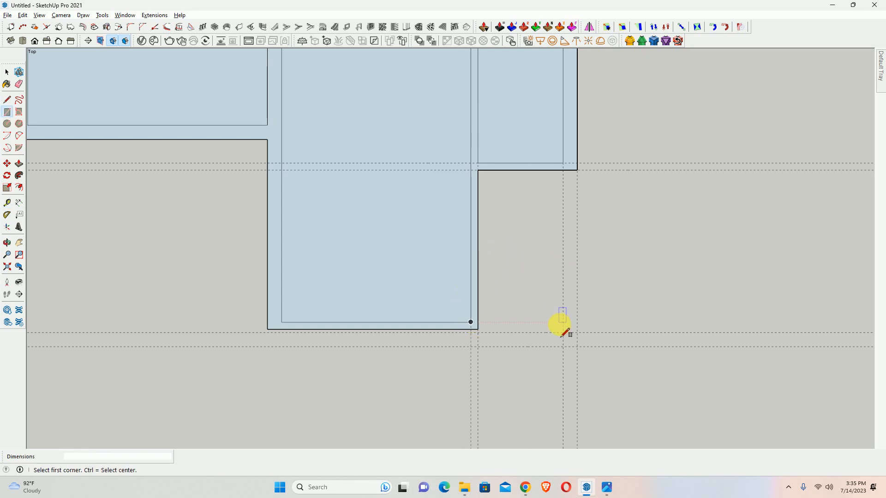
click(563, 332)
click(478, 171)
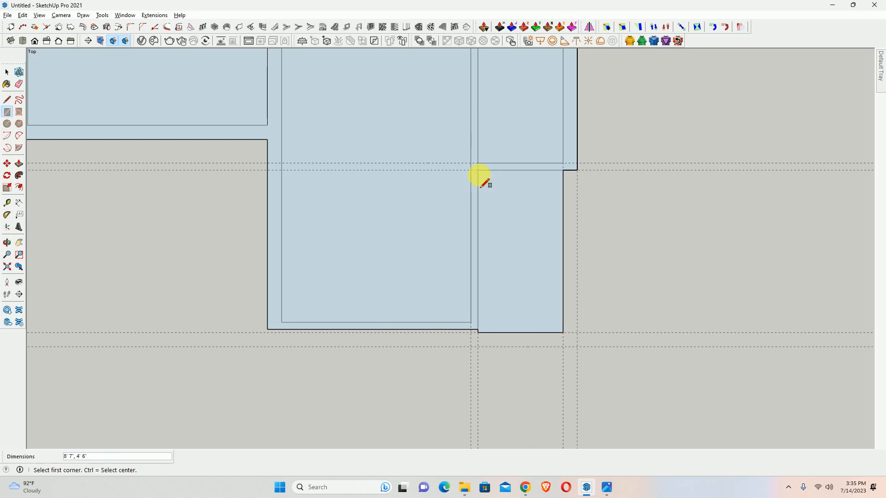
click(577, 346)
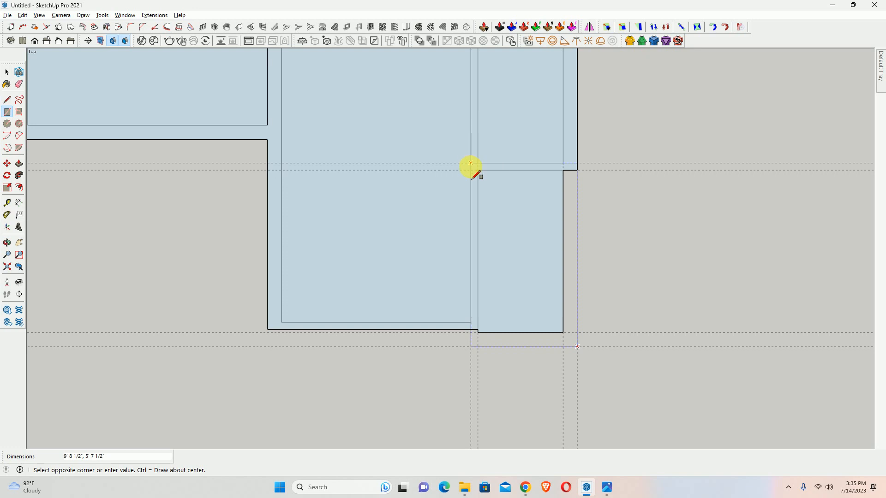
click(471, 164)
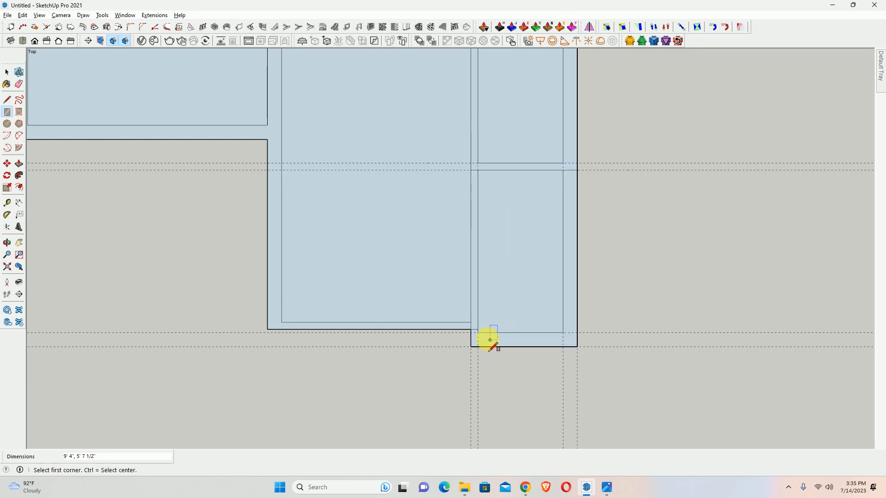
Erase the leftover wall segments at the fourth room's upper and lower junctions with the second room
key(e)
scroll(482, 327, up, 4)
click(480, 323)
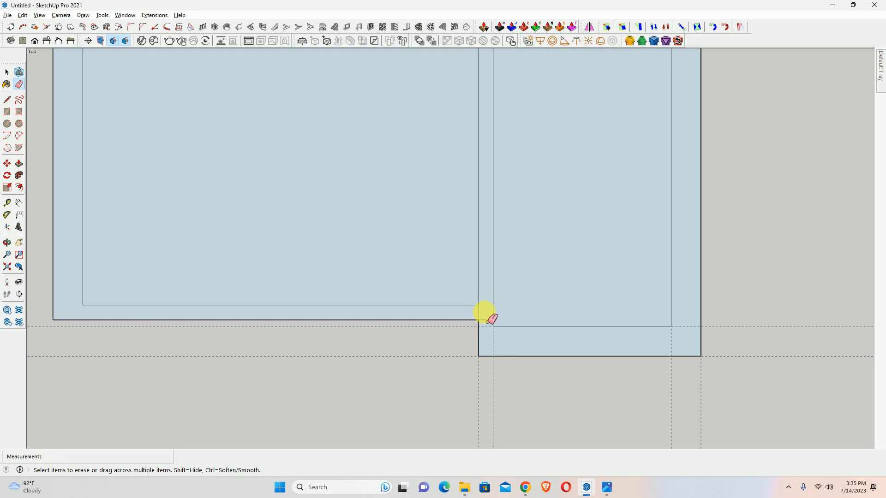
drag(484, 313, 484, 326)
scroll(485, 326, down, 7)
scroll(587, 179, up, 4)
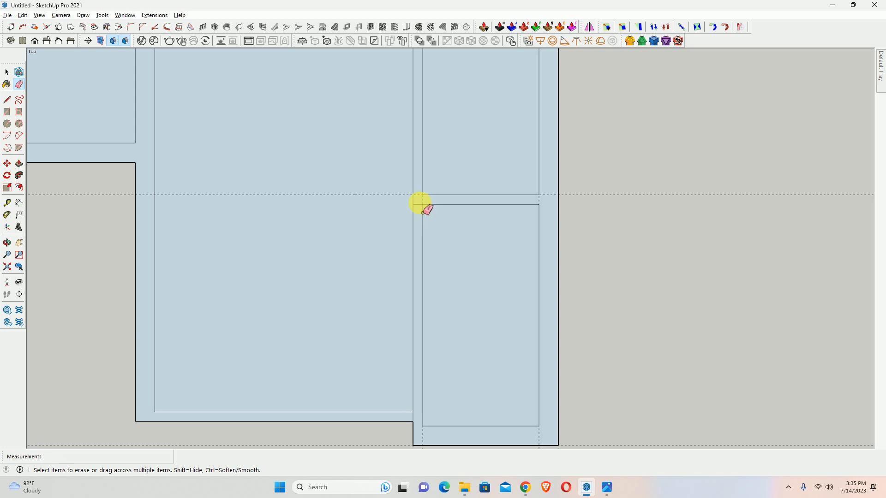
scroll(426, 203, down, 4)
scroll(457, 214, down, 2)
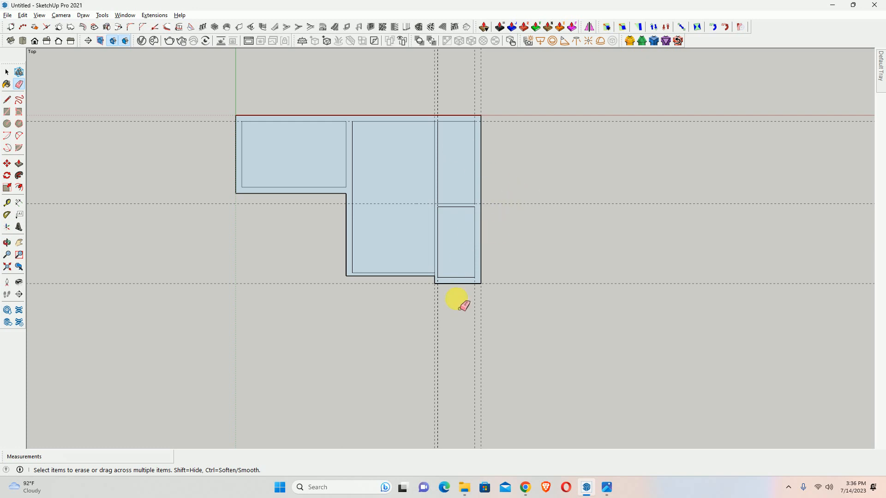
Add a horizontal guide 8'7" below the fourth room's lower outer edge and a wall guide 4.5 inches below it
scroll(450, 297, up, 1)
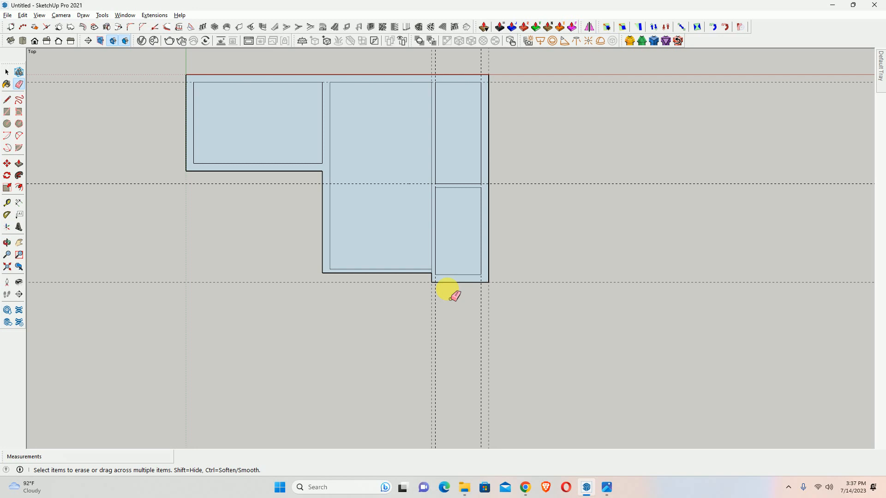
key(t)
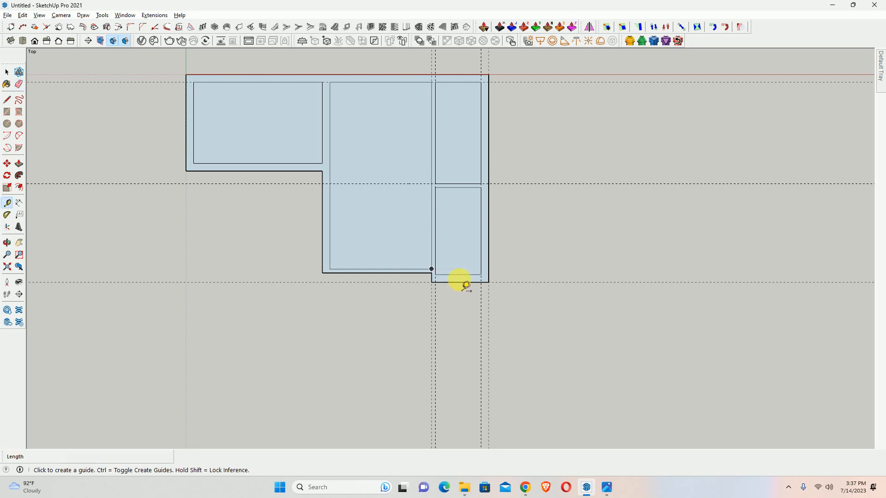
click(460, 283)
text(8')
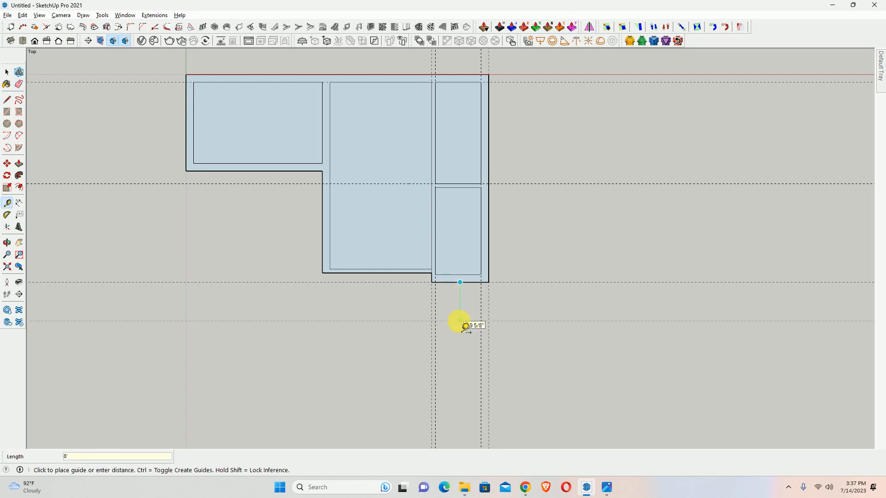
text(7)
key(Return)
scroll(444, 204, down, 3)
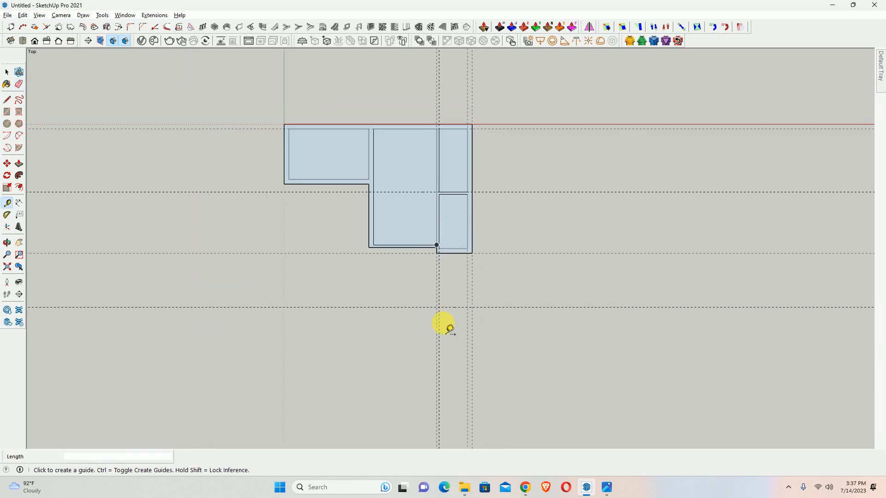
scroll(457, 312, up, 2)
click(451, 300)
text(4.)
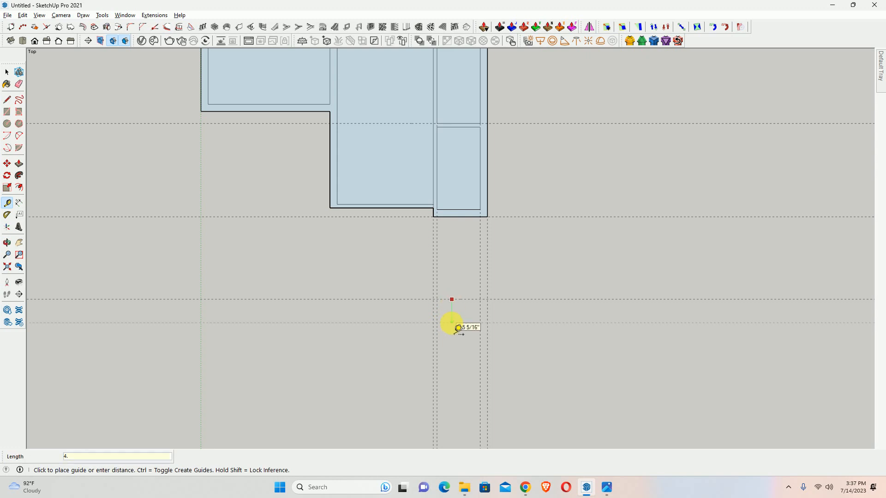
text(5r)
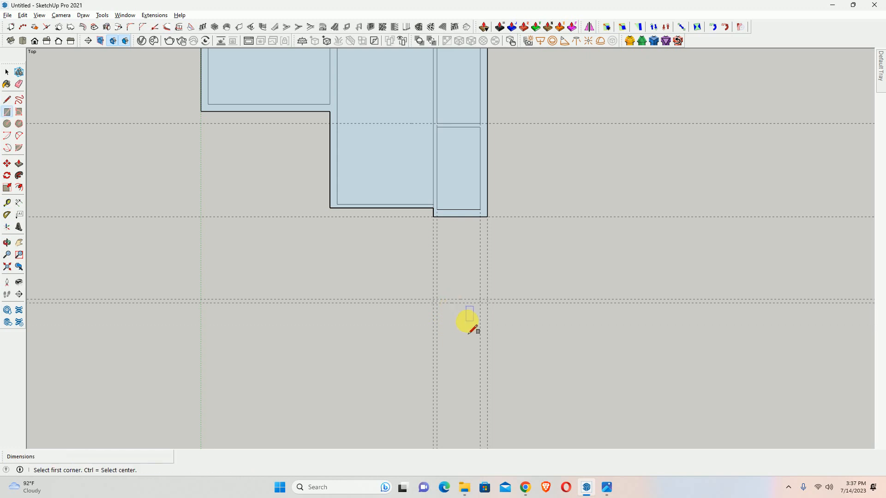
Draw the fifth room's inner rectangle between the guides below the fourth room, with an 8' 11 1/2" by 5' 7 1/2" outer wall rectangle
scroll(480, 299, up, 1)
click(480, 299)
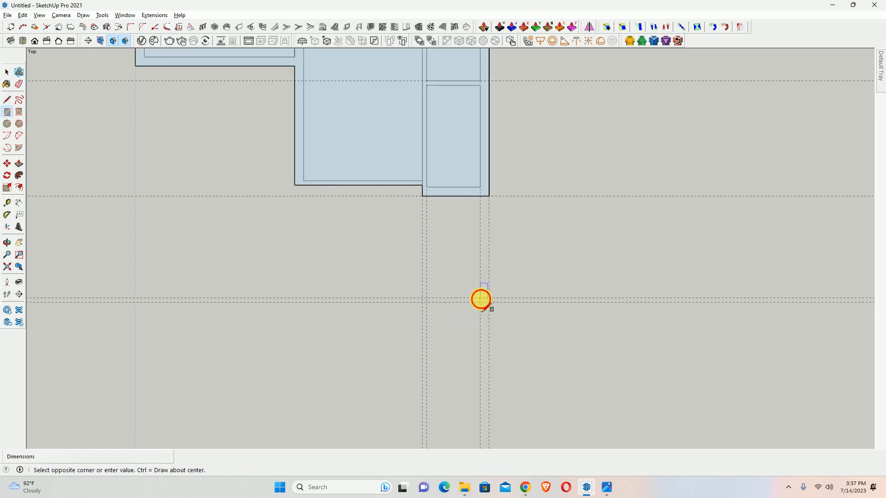
click(428, 197)
click(423, 196)
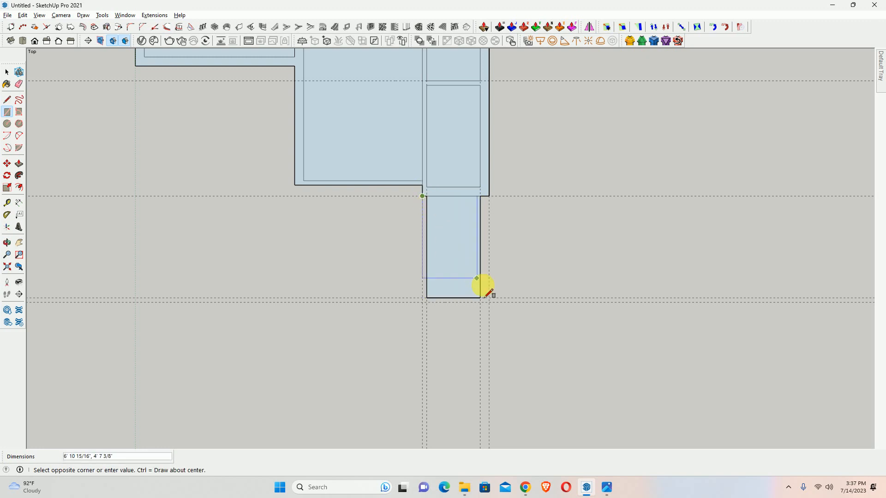
click(489, 303)
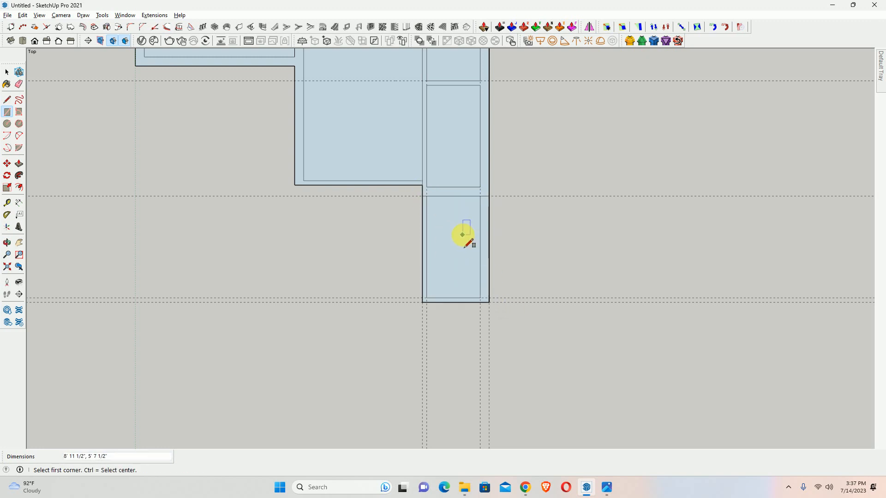
Erase the leftover wall segments on both sides of the junction between the fourth and fifth rooms
key(e)
scroll(423, 179, up, 4)
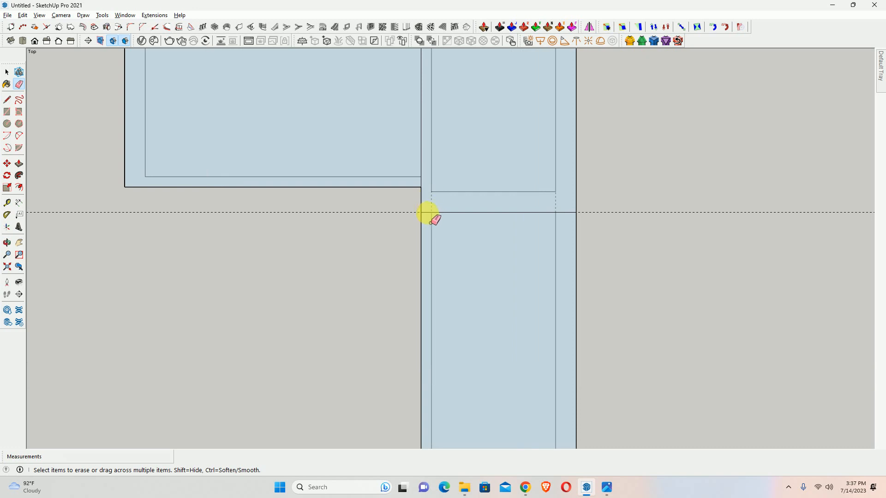
click(429, 211)
click(566, 212)
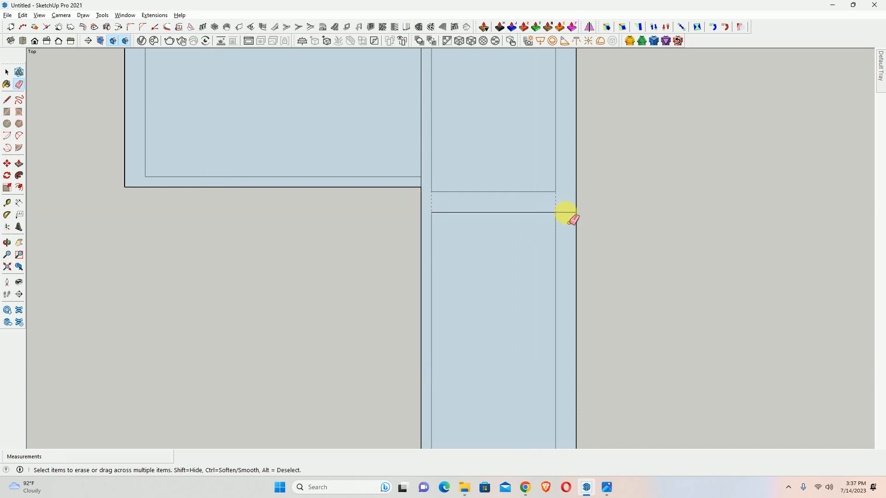
scroll(546, 196, down, 6)
shift+middle_drag(531, 241, 469, 178)
scroll(471, 204, up, 2)
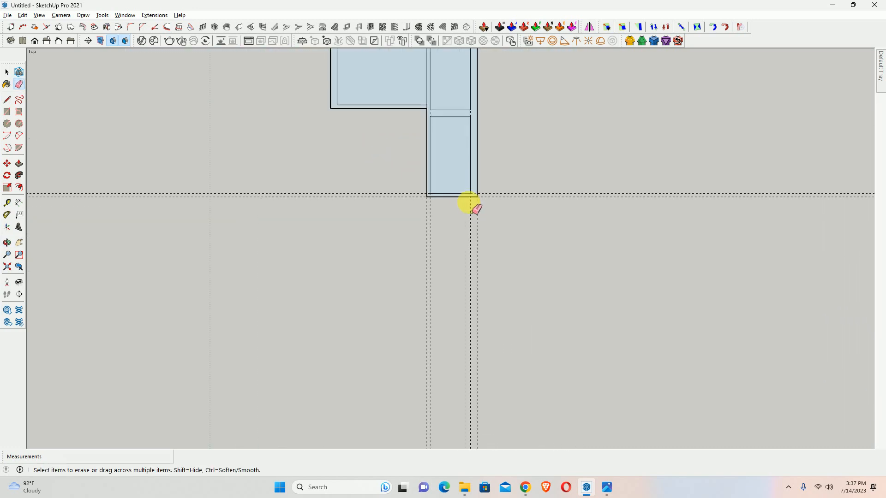
key(r)
click(510, 196)
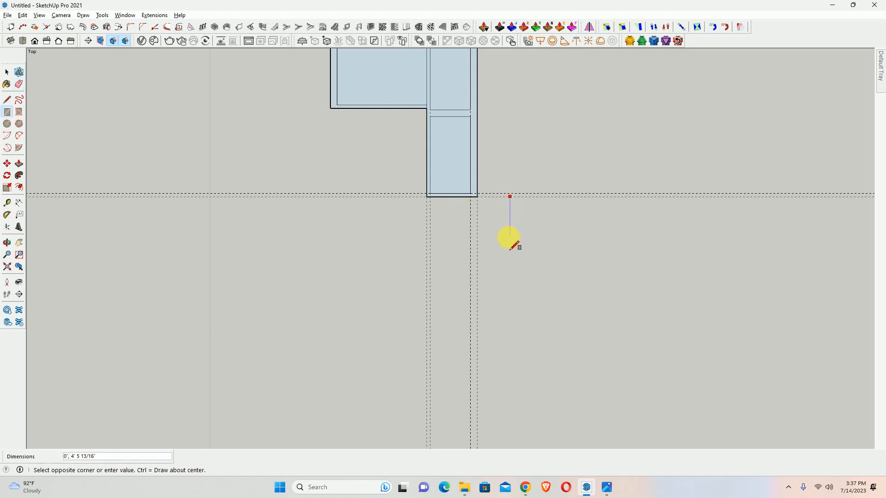
key(Escape)
Add a horizontal guide 10' below the fifth room's lower outer edge and a wall guide 9 inches below it
key(t)
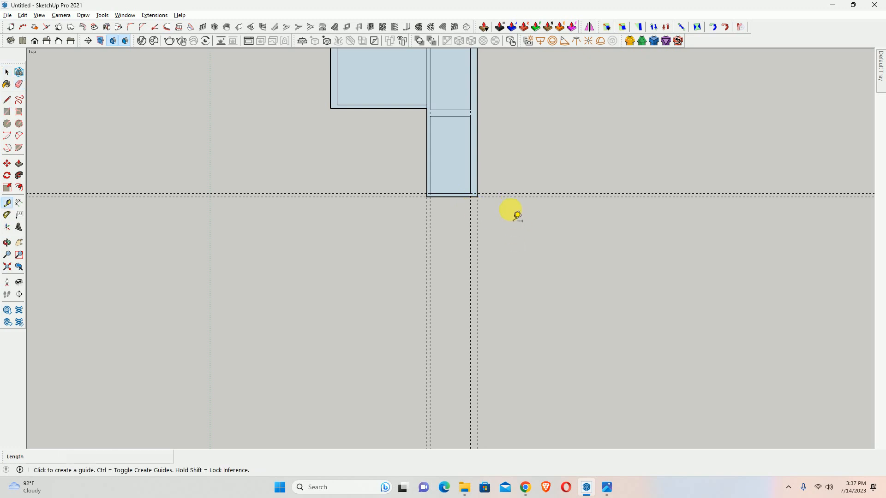
click(497, 197)
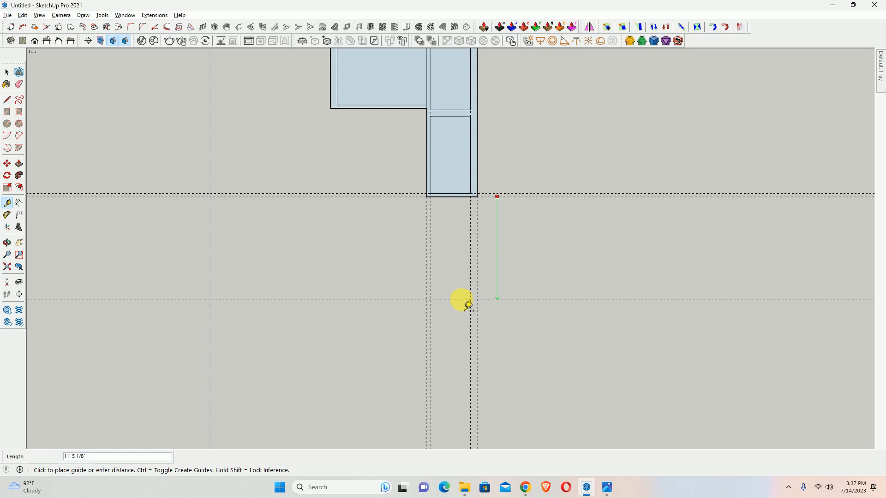
text(10)
key(Return)
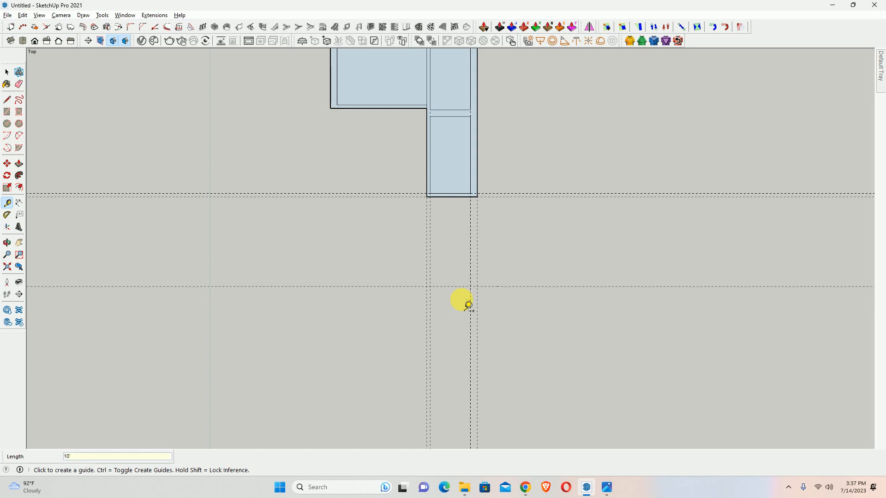
click(528, 287)
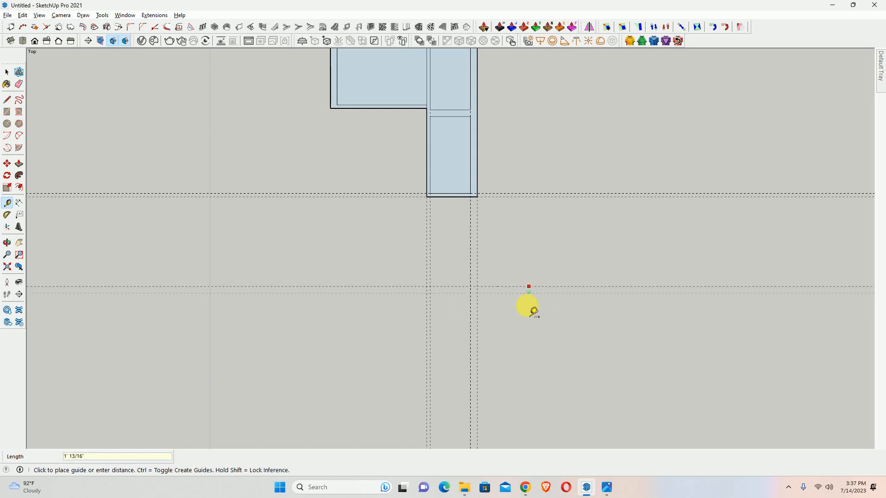
text(9)
key(Return)
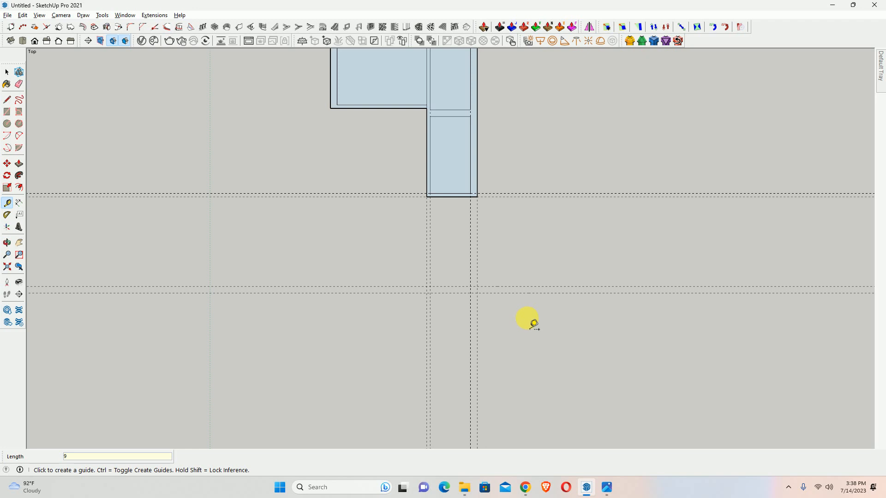
Draw the sixth room as a 10' by 4'6" rectangle below the fifth, with an outer wall rectangle reaching the 9-inch wall guide
key(r)
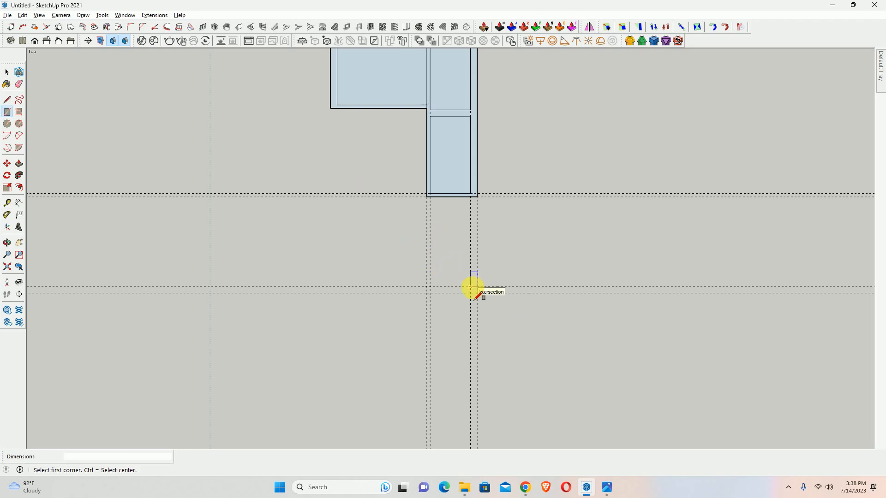
click(471, 286)
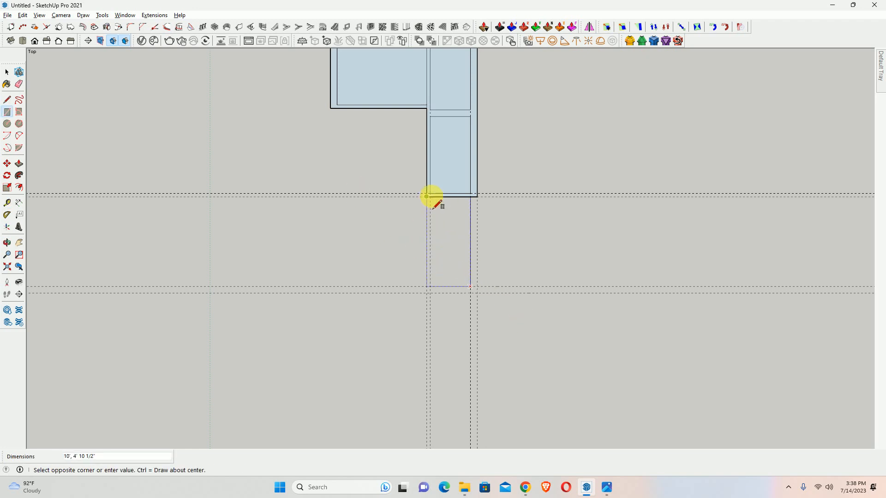
scroll(429, 198, up, 2)
click(429, 198)
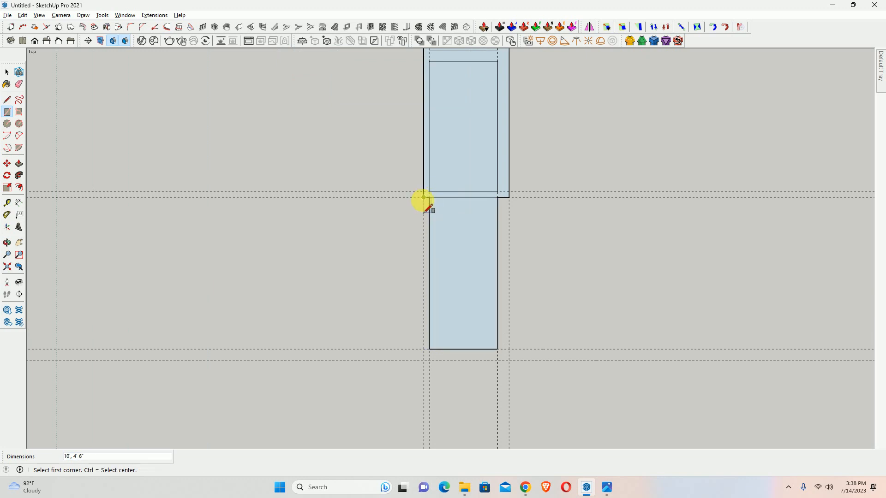
click(423, 197)
click(508, 361)
Add a vertical guide 10' left of the sixth room's outer edge, through the second room's inner corner, and another 9 inches further left
scroll(498, 218, down, 4)
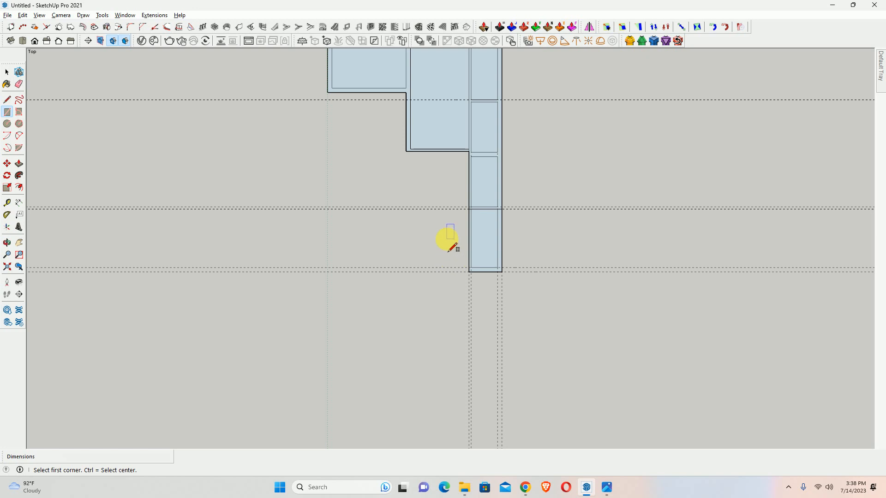
key(t)
click(468, 240)
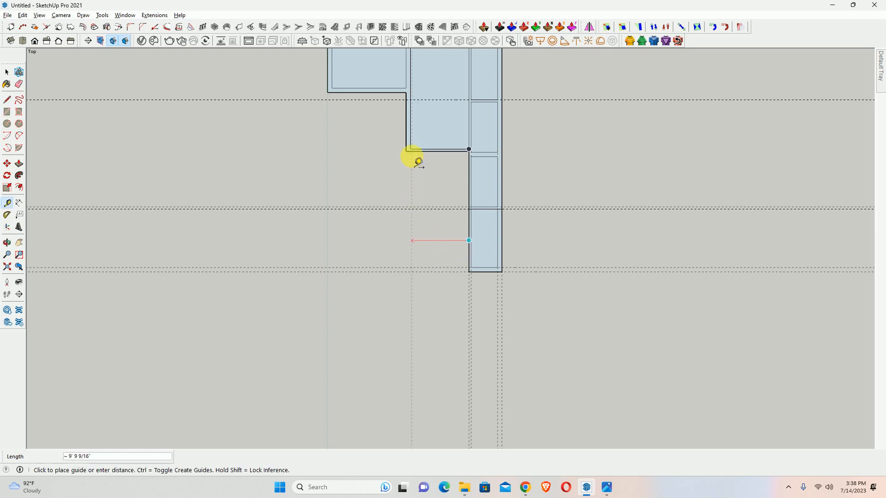
click(410, 153)
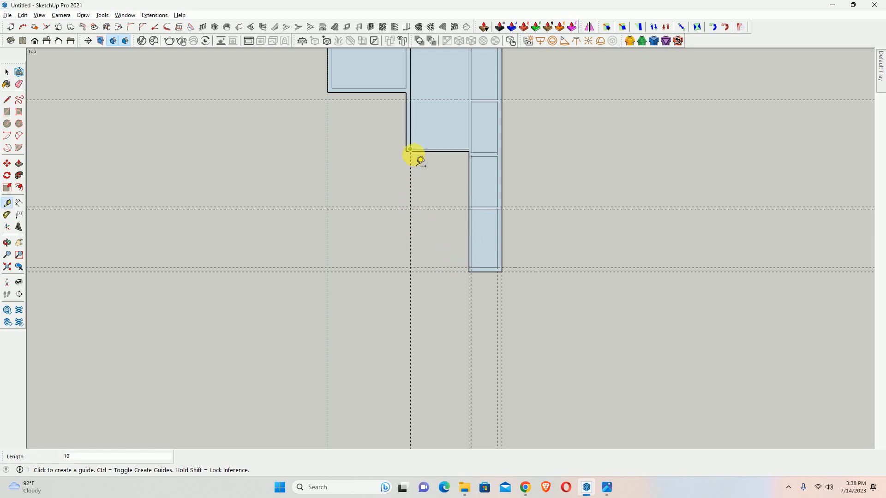
click(410, 229)
text(9)
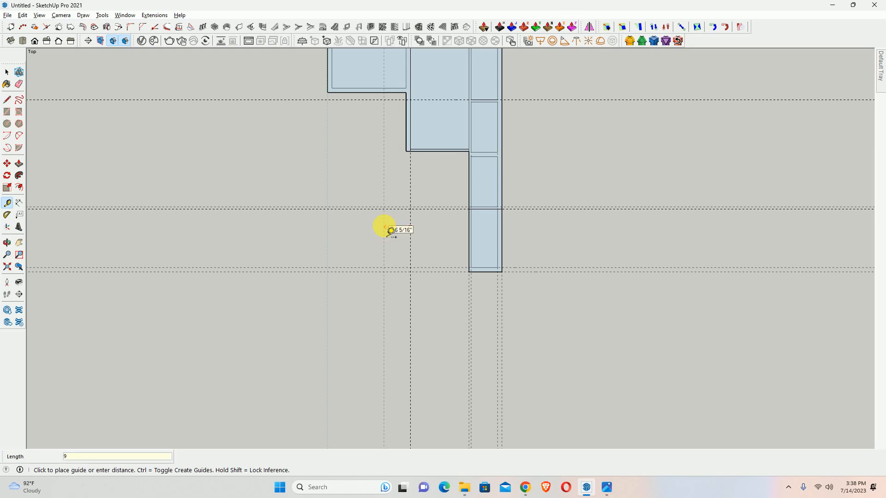
key(Return)
key(r)
scroll(477, 271, up, 2)
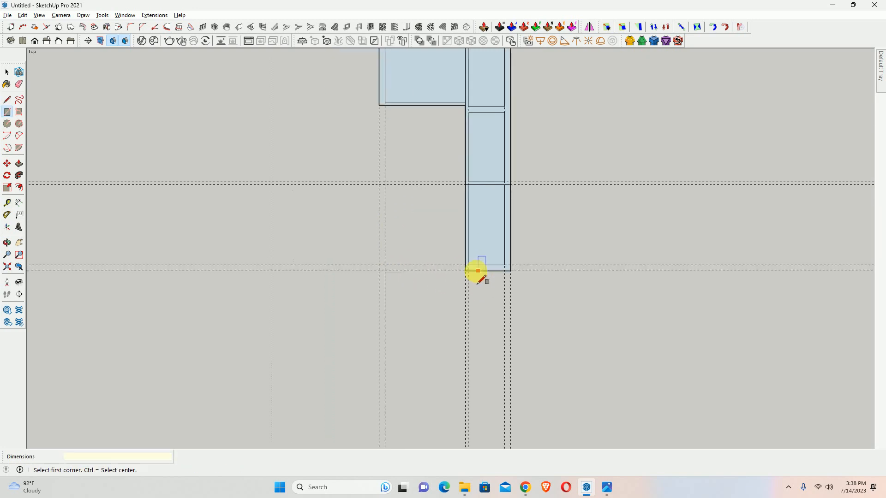
click(465, 265)
key(space)
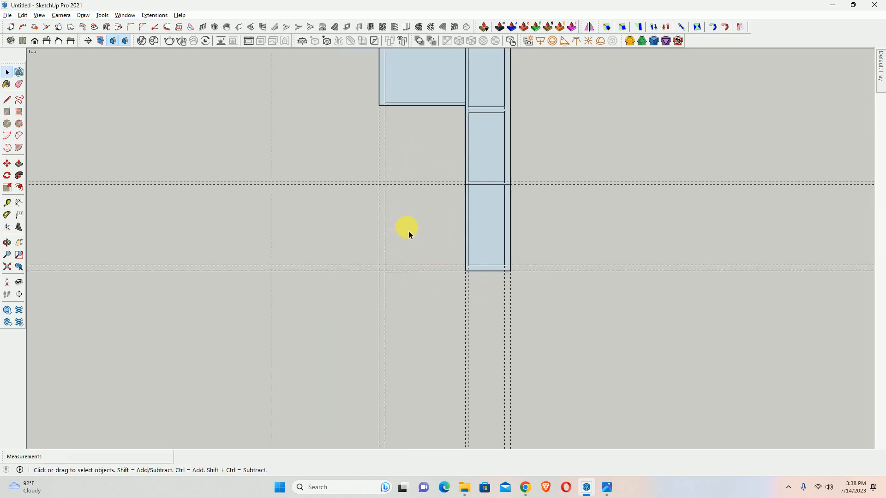
Erase the two horizontal guides running along the wall between the fifth and sixth rooms
key(r)
key(e)
drag(427, 175, 422, 211)
Try placing a horizontal guide 15'5" above the sixth room's lower inner wall guide
key(t)
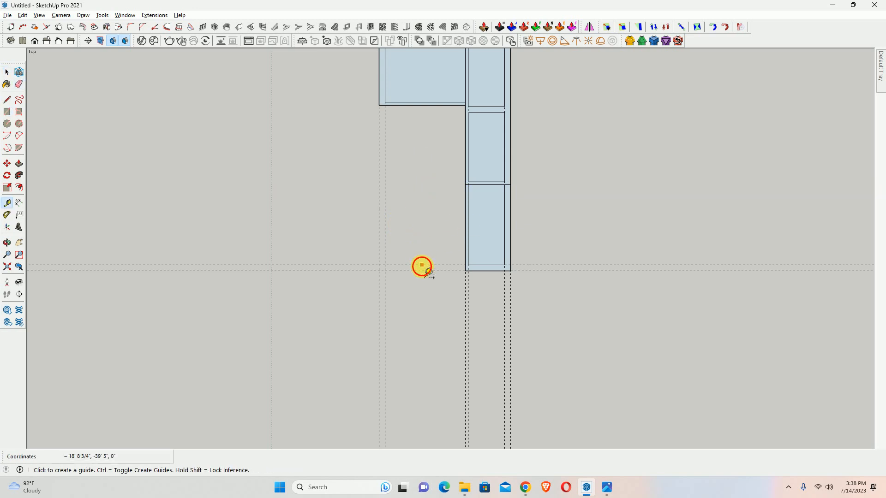
click(421, 265)
text(15'5)
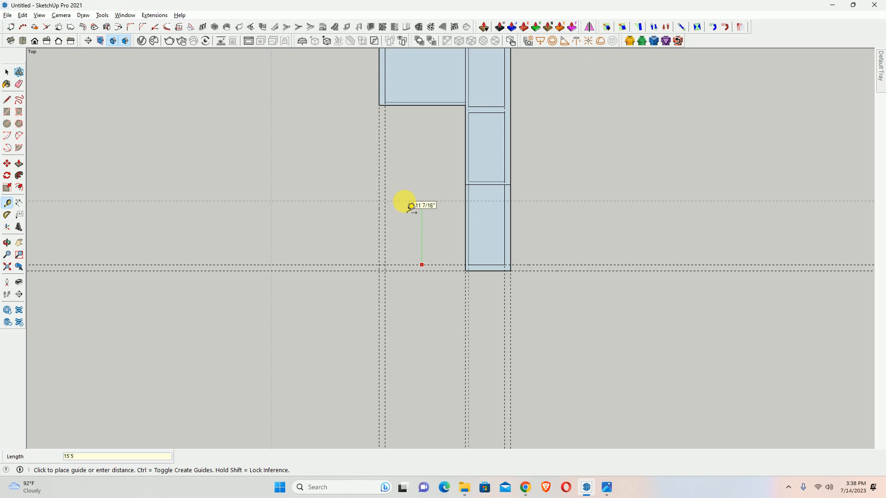
key(Escape)
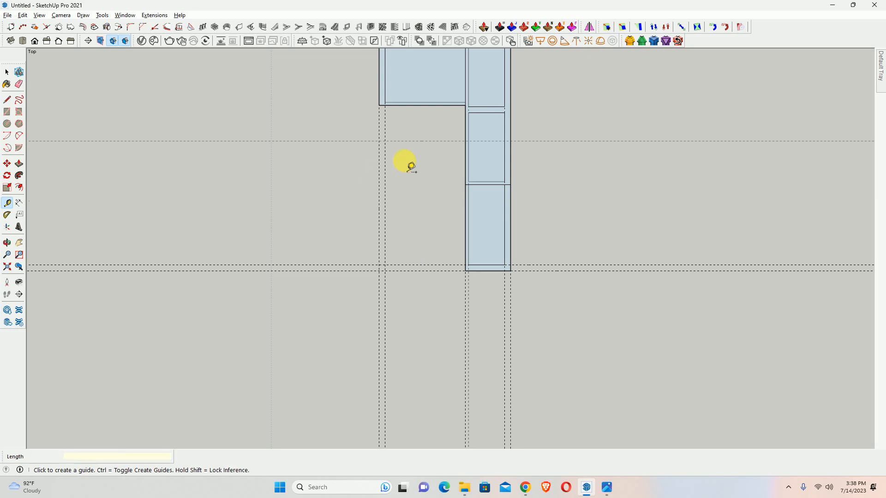
Check the room size in the reference image, and add horizontal guides 18'5" above the lower inner wall guide and 4.5 inches above that
key(super)
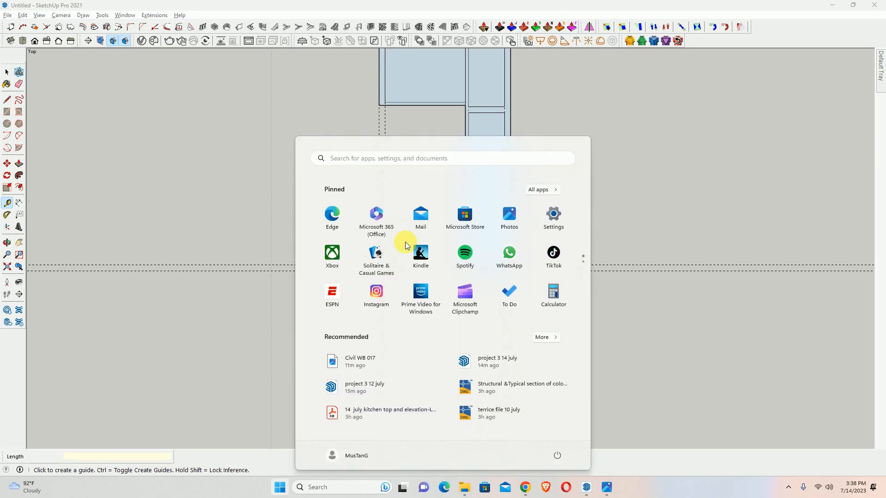
key(Escape)
key(alt+Tab)
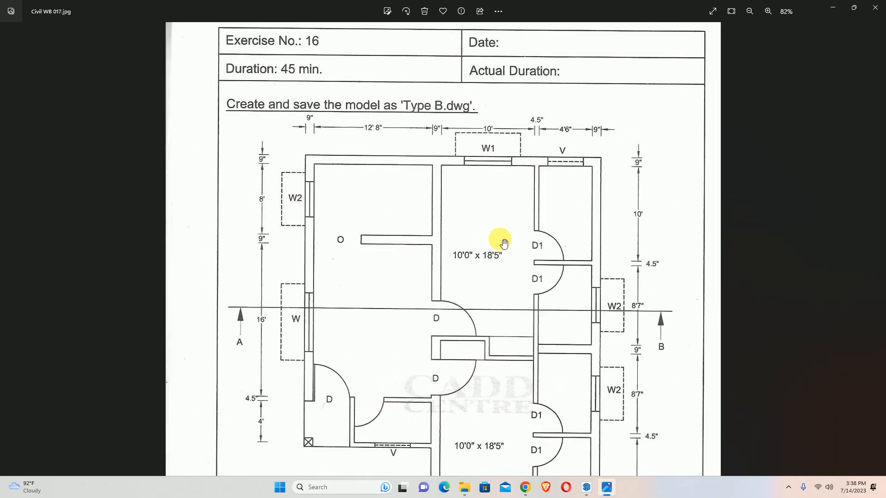
key(alt+Tab)
click(424, 265)
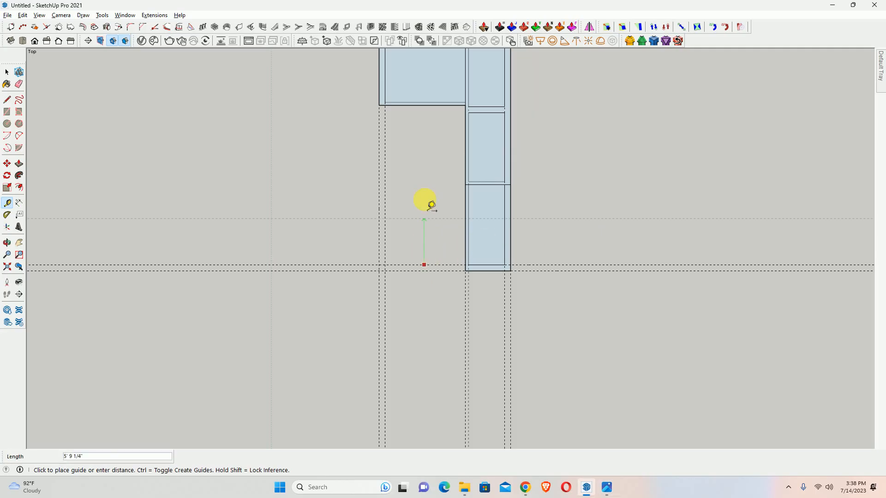
text(18'5)
key(Return)
click(563, 117)
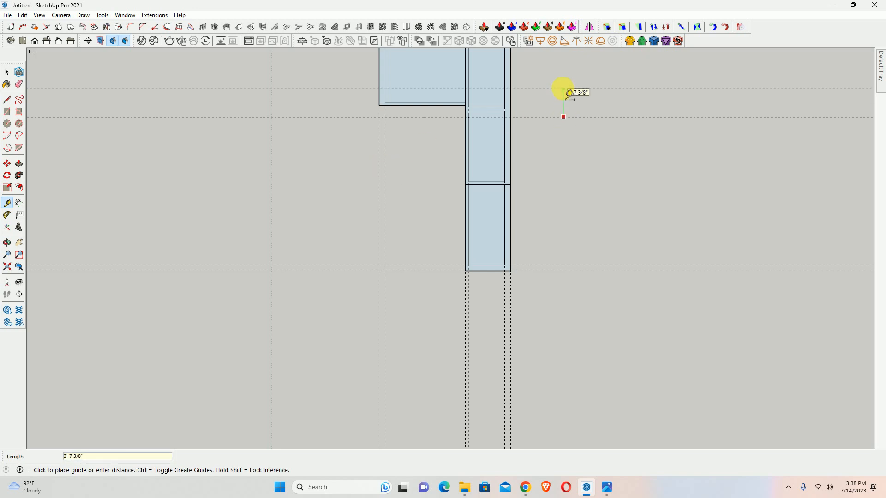
text(4.5)
key(Return)
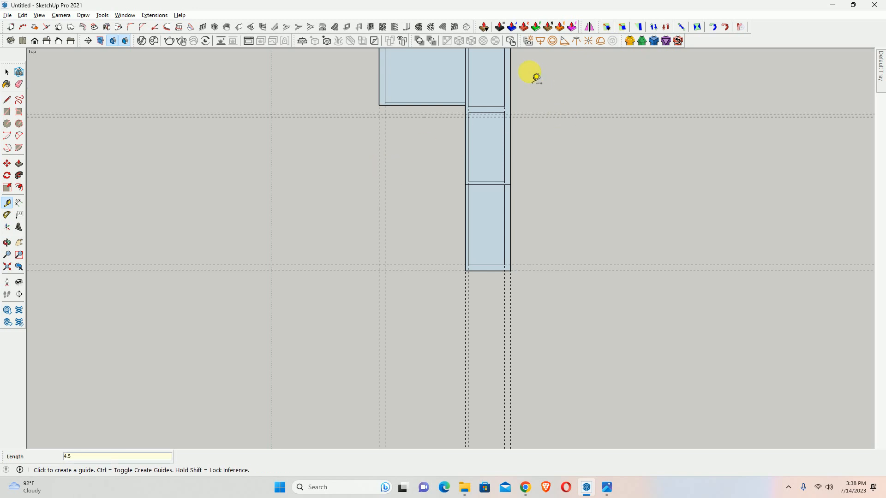
Draw the seventh room as an 18'5" by 10' rectangle left of the sixth, with a 20' 7 1/2" by 10' 9" outer wall rectangle
key(r)
click(465, 265)
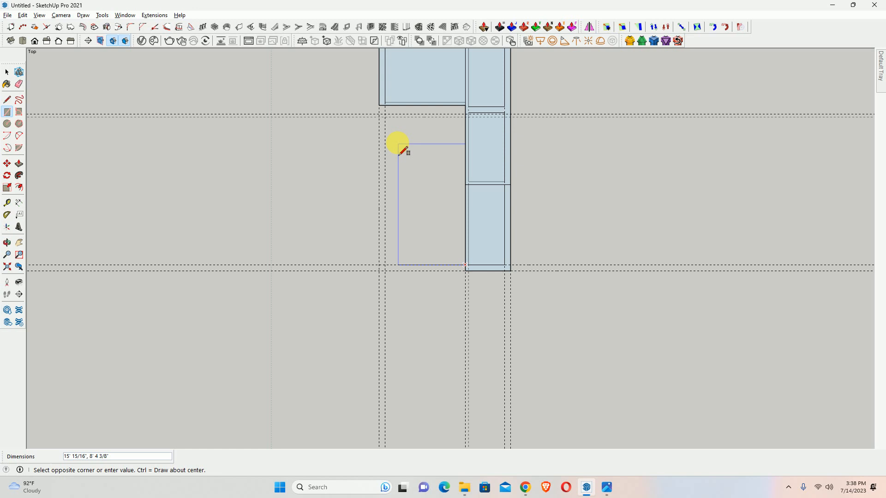
click(385, 117)
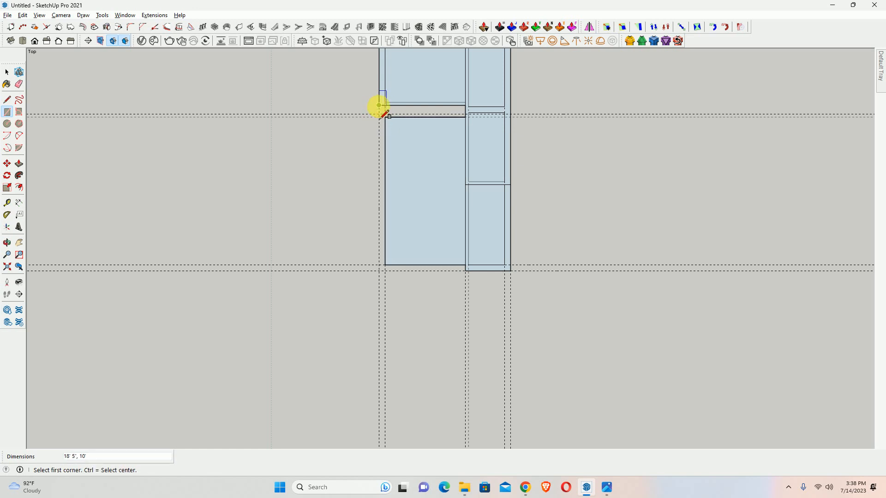
click(379, 106)
click(466, 271)
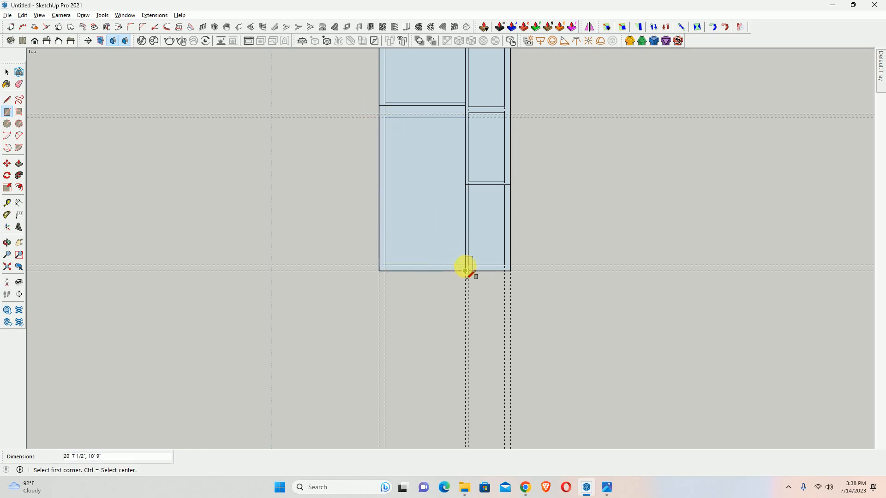
Draw a rectangle across the seventh room's upper wall area along the 4.5-inch wall guide
scroll(386, 119, up, 2)
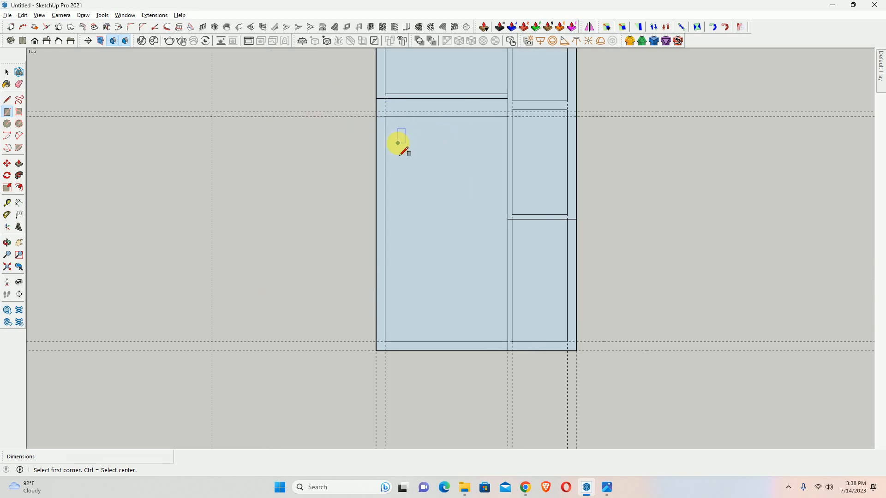
click(375, 112)
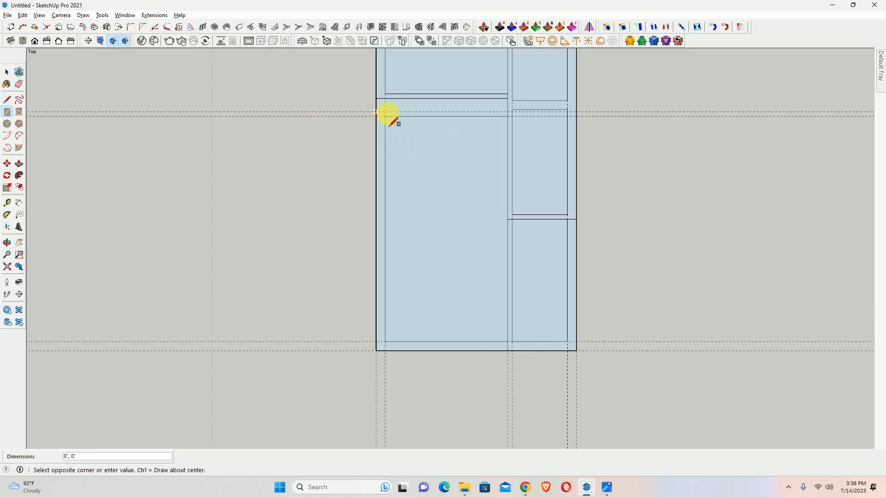
click(511, 108)
scroll(348, 143, down, 2)
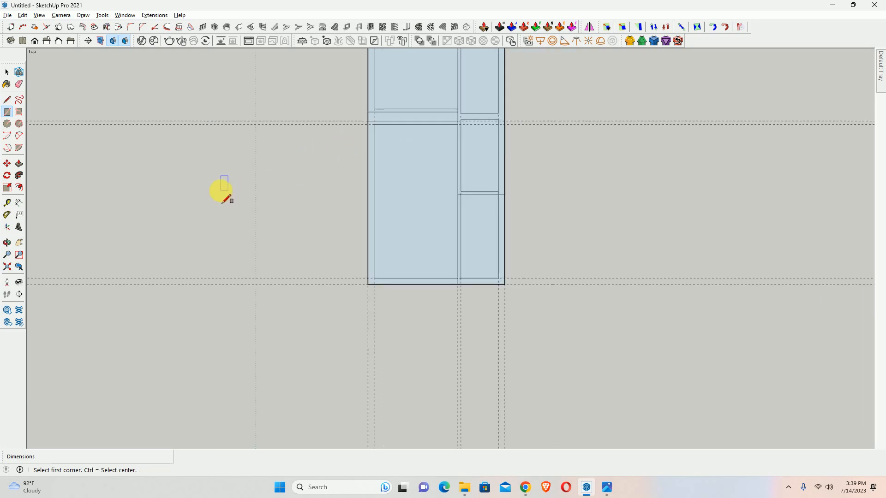
scroll(339, 127, up, 2)
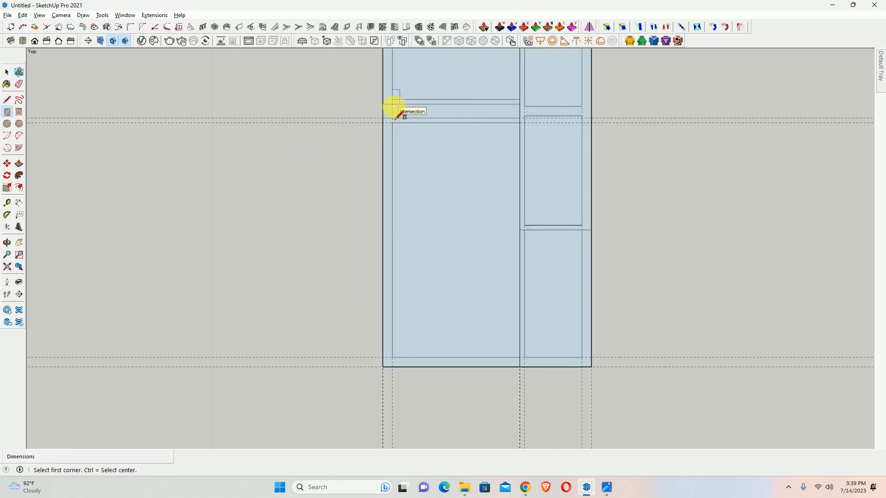
click(392, 105)
key(Escape)
scroll(348, 132, up, 4)
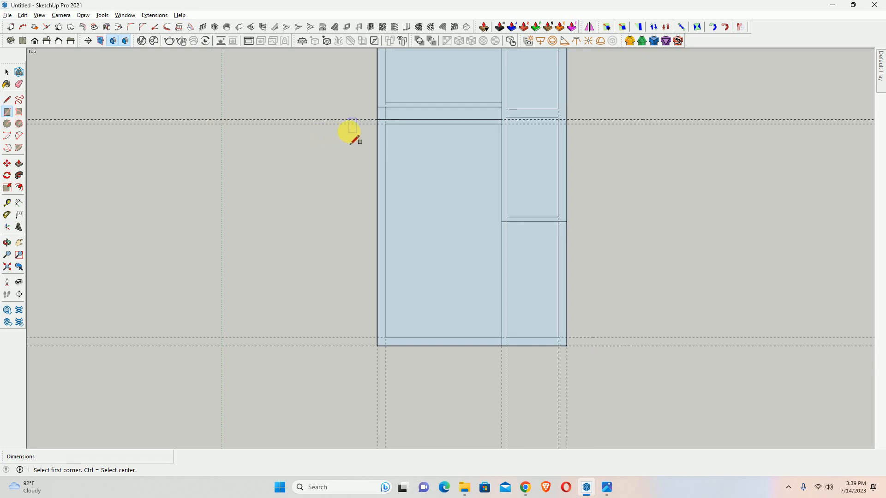
scroll(376, 108, down, 8)
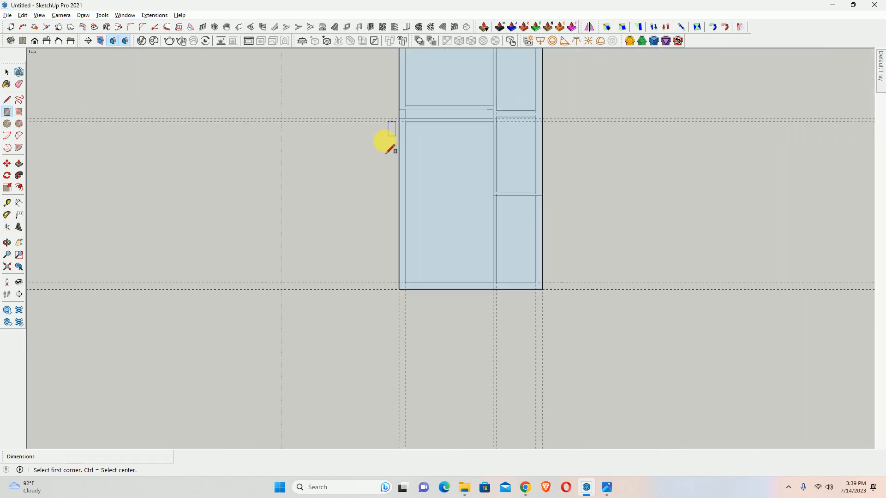
Check the left-side dimensions in the reference image, and place a horizontal guide 16' below the upper-left room's outer lower wall
shift+middle_drag(390, 167, 471, 290)
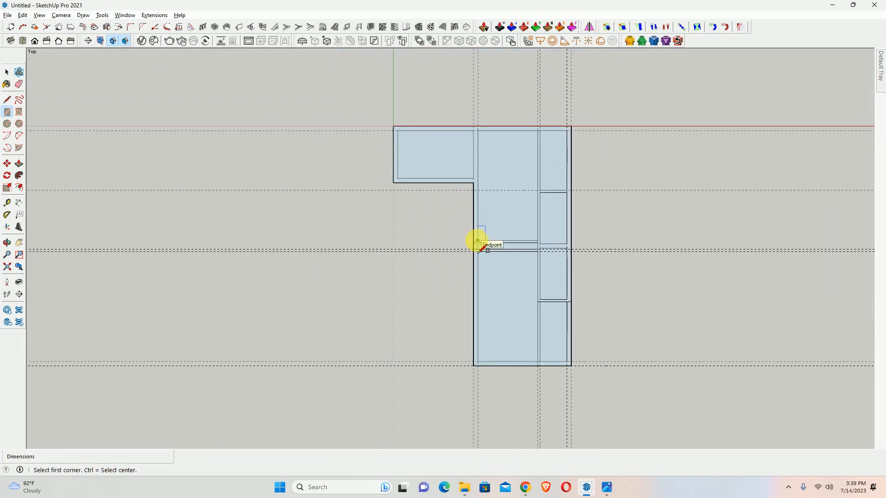
shift+middle_drag(479, 241, 466, 189)
key(alt+Tab)
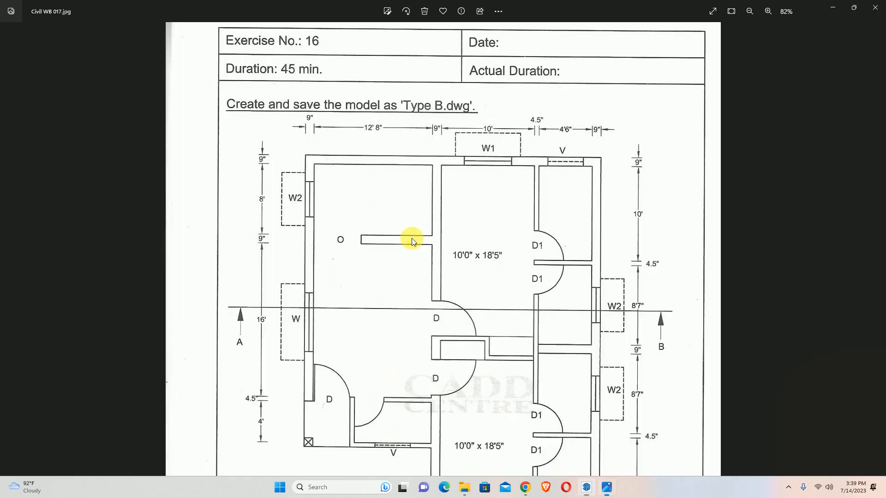
scroll(334, 193, up, 2)
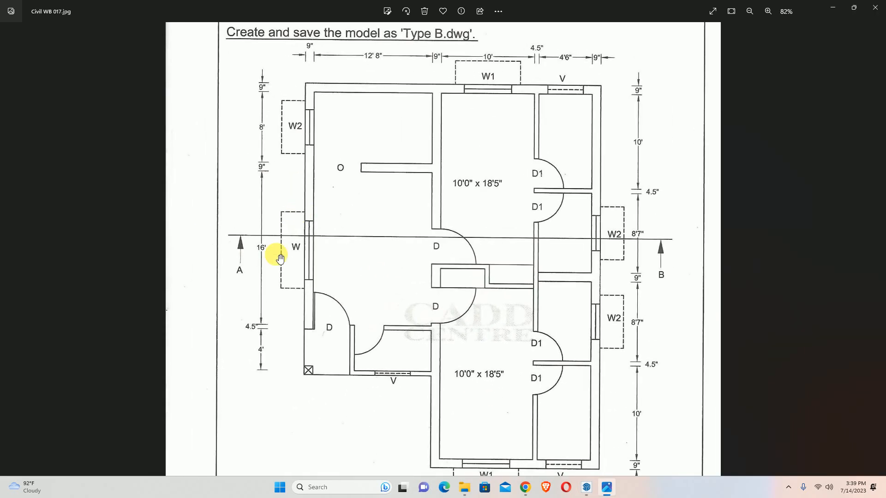
key(alt+Tab)
key(t)
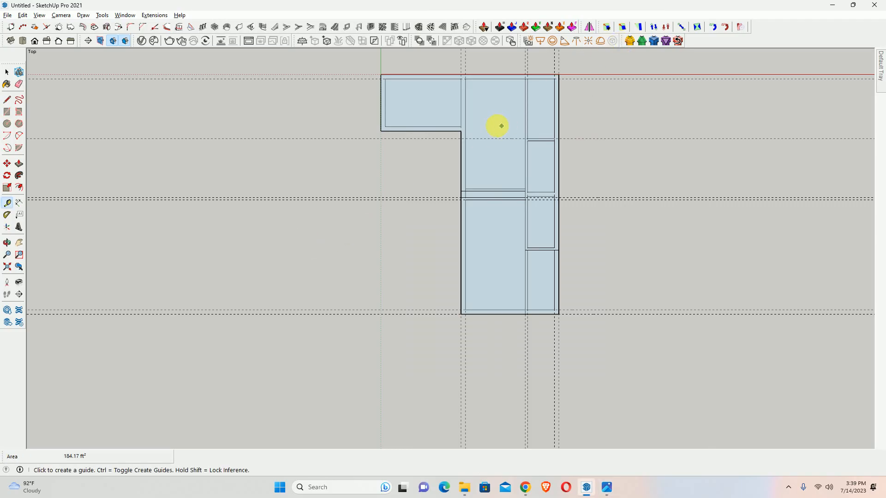
scroll(429, 134, up, 2)
click(414, 131)
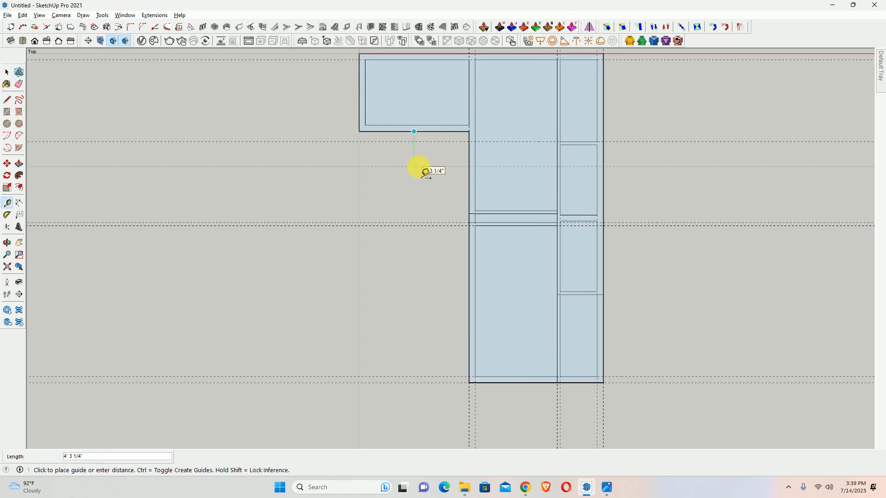
text(16')
key(Return)
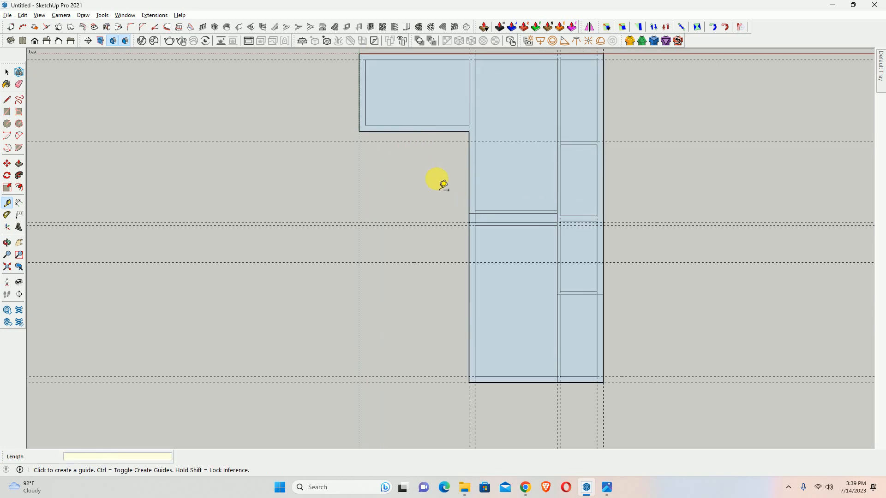
Add vertical guides along the upper-left room's inner and outer left wall edges, 9 inches apart, and a horizontal guide 4.5 inches below the 16' guide
click(469, 188)
click(365, 128)
click(365, 155)
text(9)
key(Return)
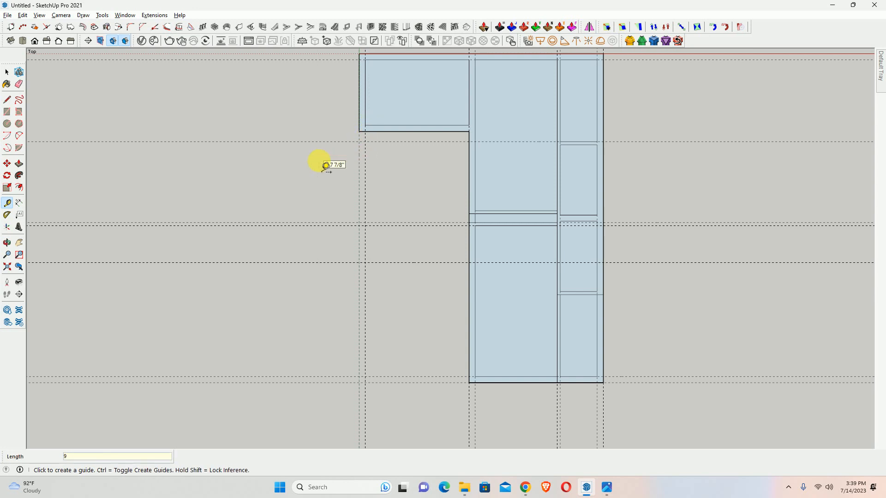
click(387, 262)
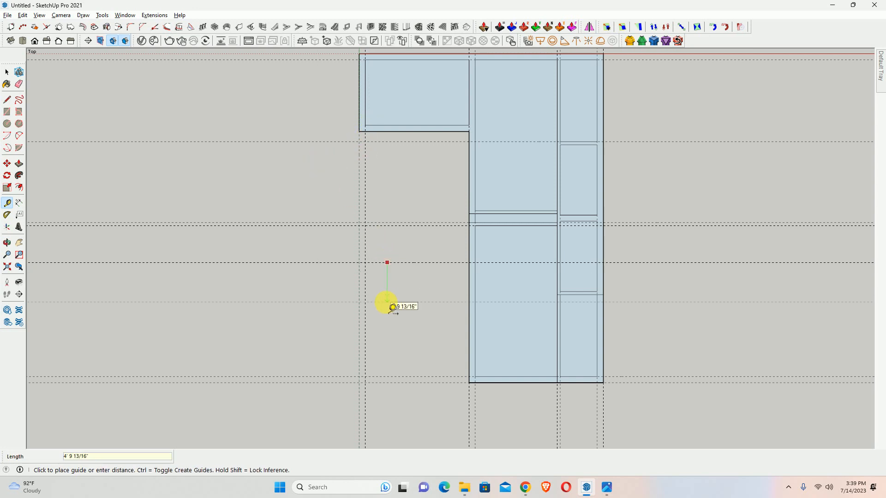
key(Return)
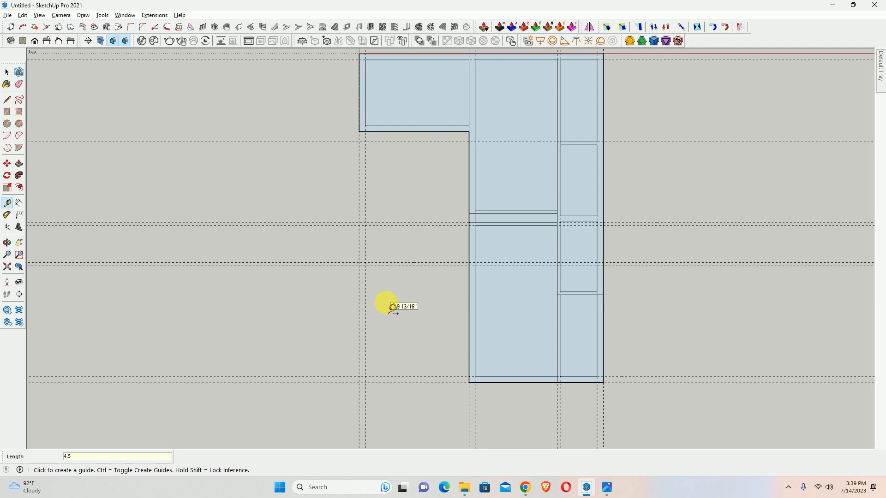
Draw a 16' by 12' 8" room rectangle below the upper-left room, with an outer wall rectangle reaching the 9-inch and 4.5-inch guides
key(r)
click(469, 263)
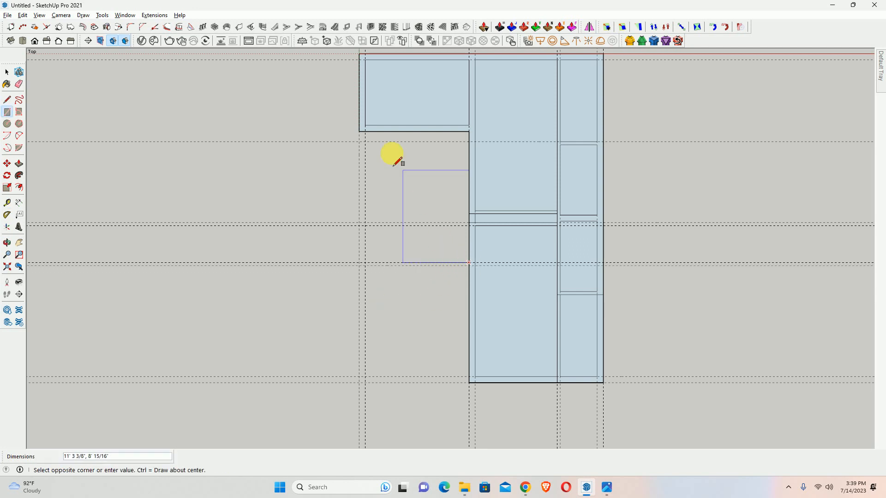
click(365, 131)
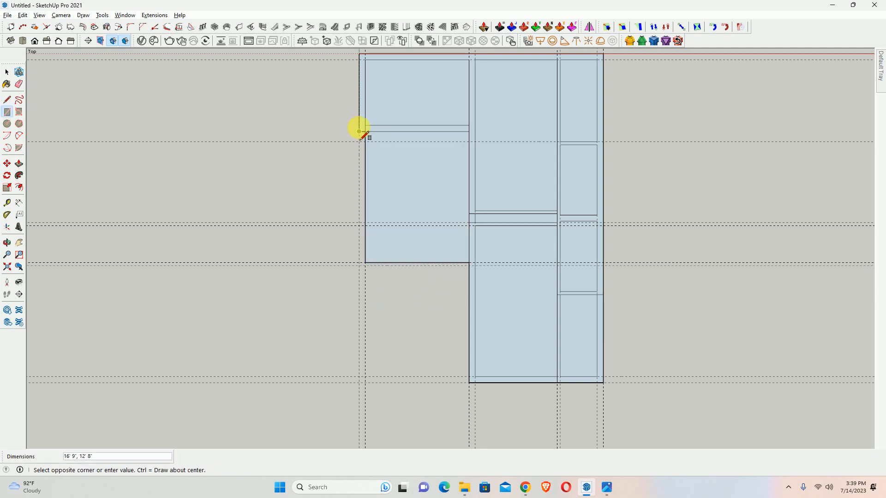
scroll(470, 265, up, 3)
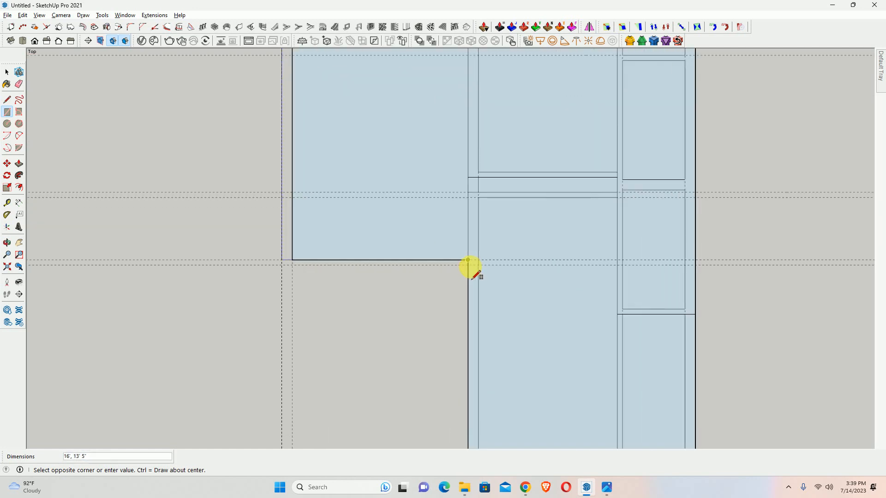
scroll(470, 263, up, 1)
click(468, 263)
scroll(428, 231, down, 5)
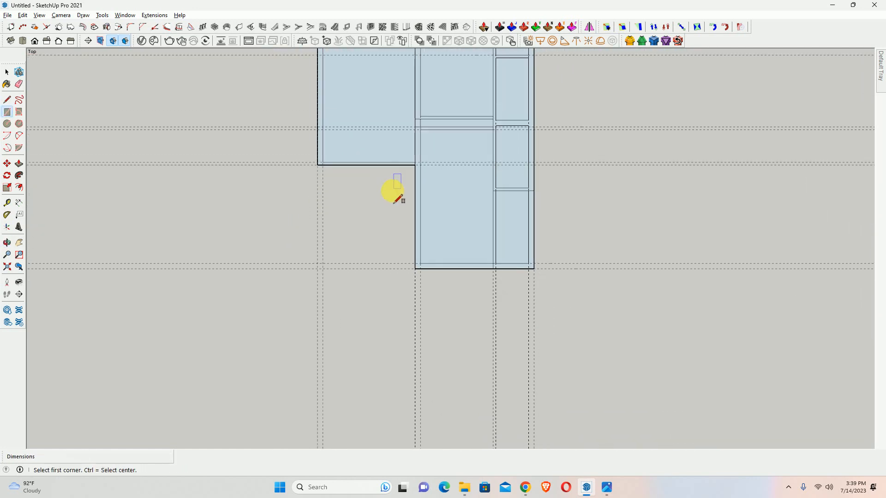
Check the small lower-left room's dimensions in the reference image, and place a horizontal guide 4' below the 16' room's outer lower wall
key(alt+Tab)
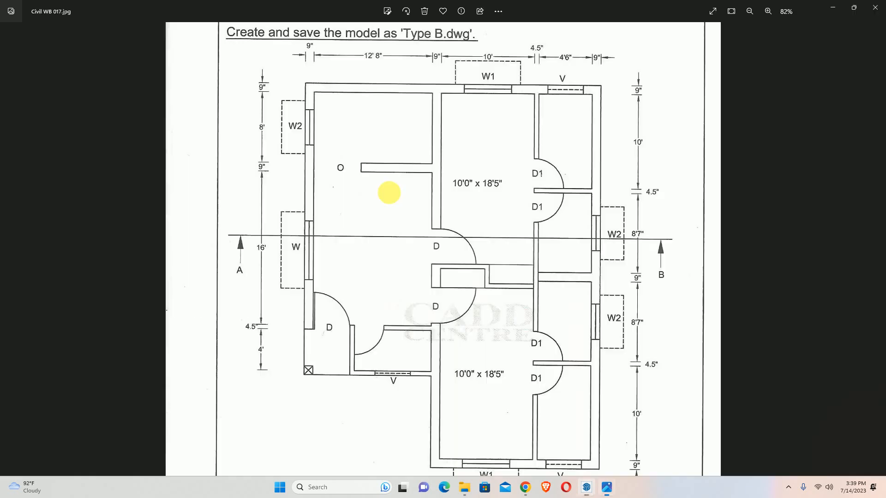
scroll(383, 352, up, 3)
drag(388, 358, 390, 175)
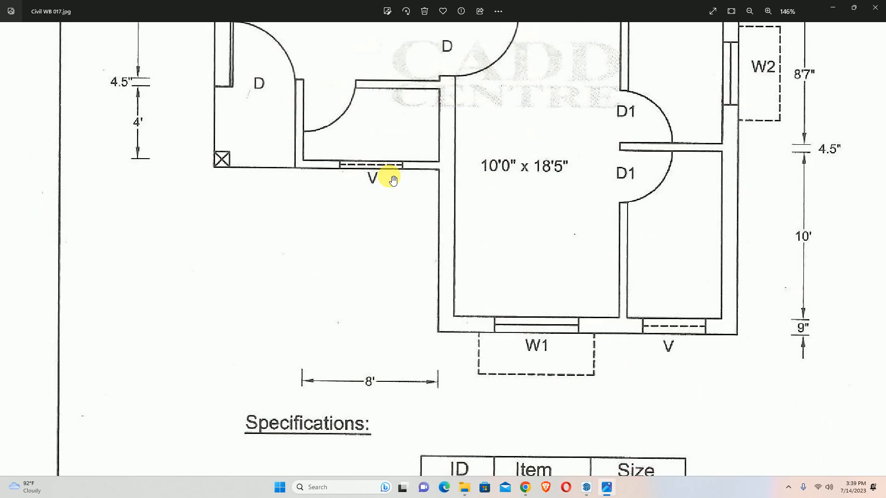
scroll(190, 192, down, 3)
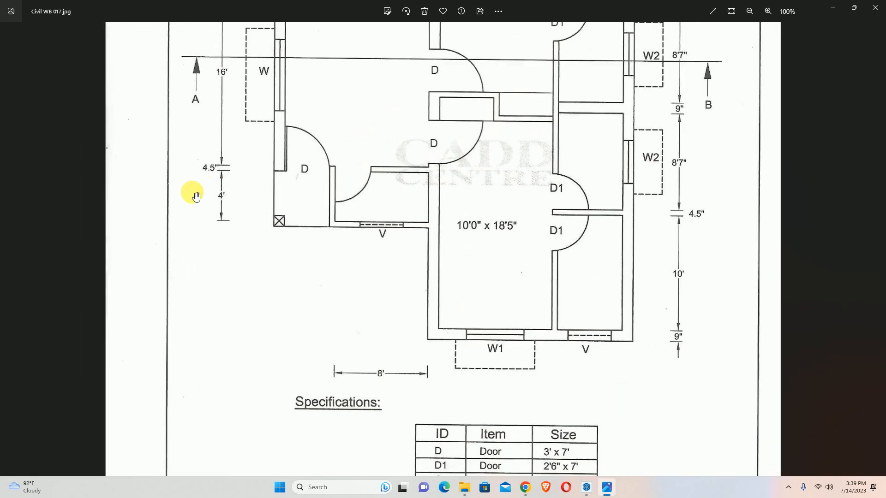
key(alt+Tab)
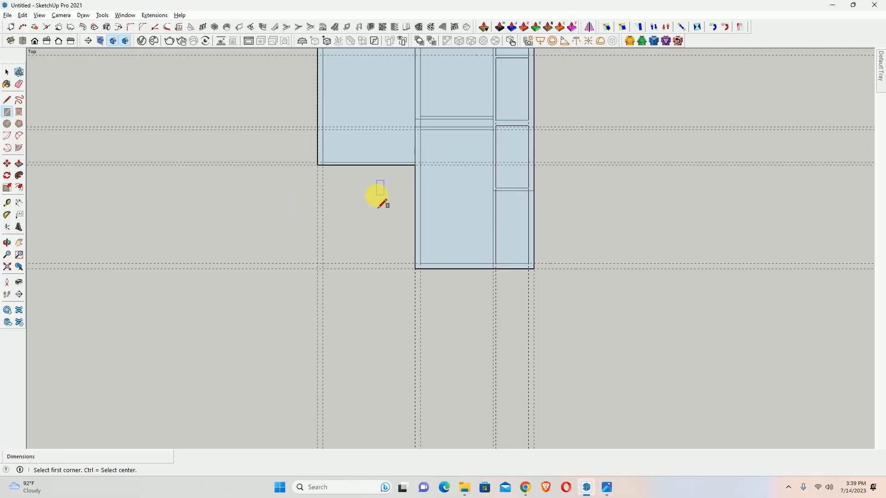
key(t)
scroll(381, 166, up, 1)
click(380, 165)
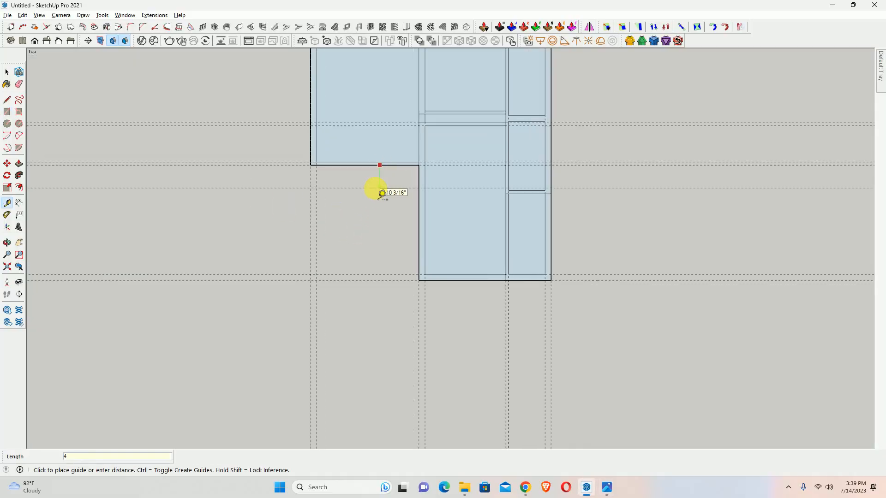
text(4)
key(Return)
Place a vertical guide 8' left of the lower bedroom's outer left wall
click(419, 234)
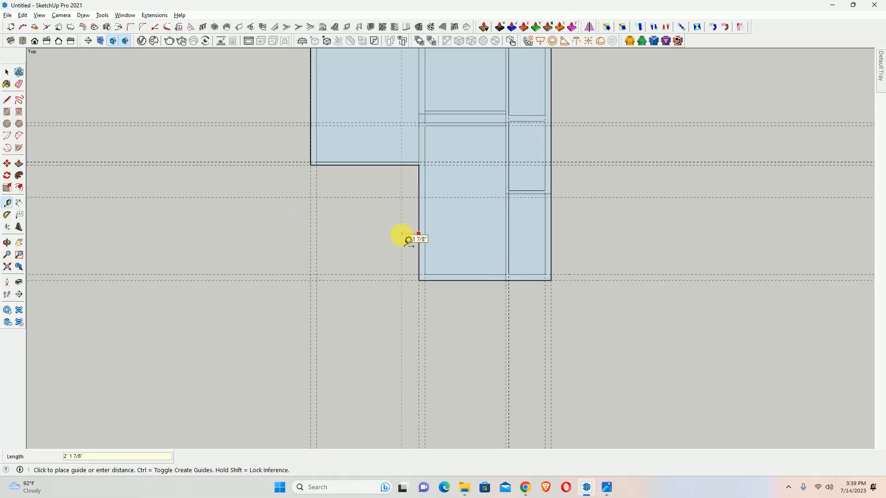
text(8)
key(Return)
scroll(374, 215, up, 1)
click(362, 193)
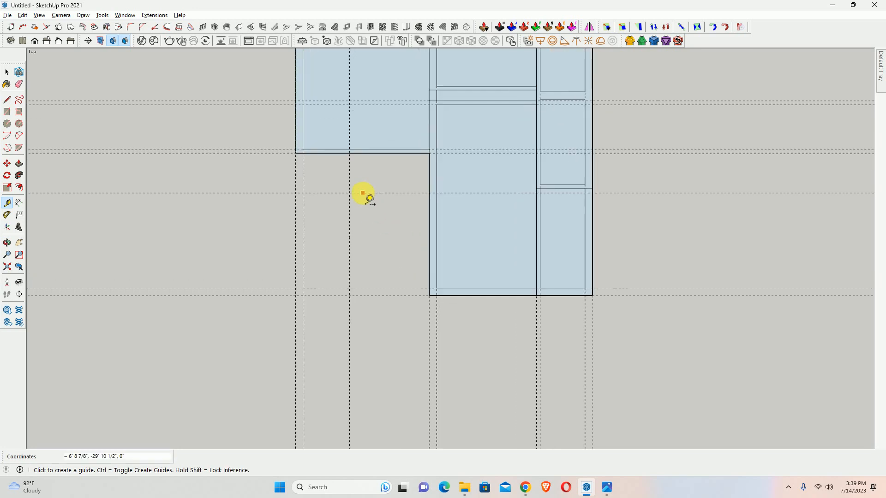
text(4.)
key(Return)
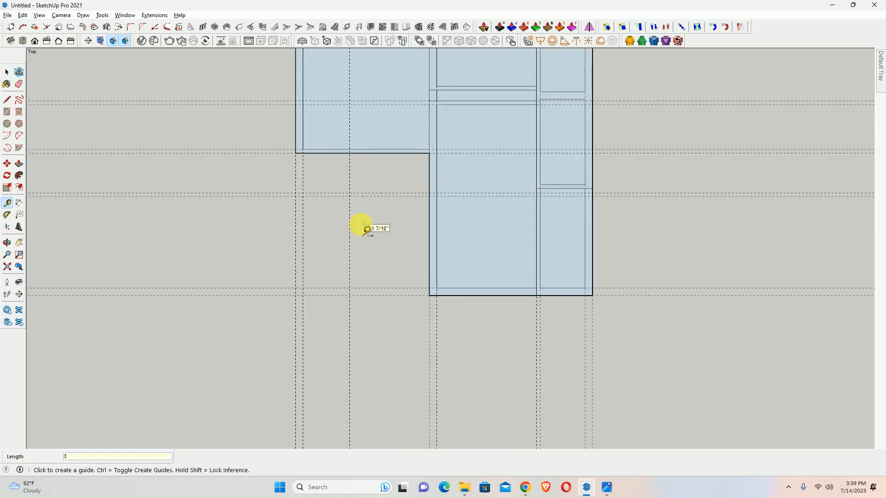
Add wall guides 4.5 inches below the 4' horizontal guide and 4.5 inches left of the 8' vertical guide
click(374, 192)
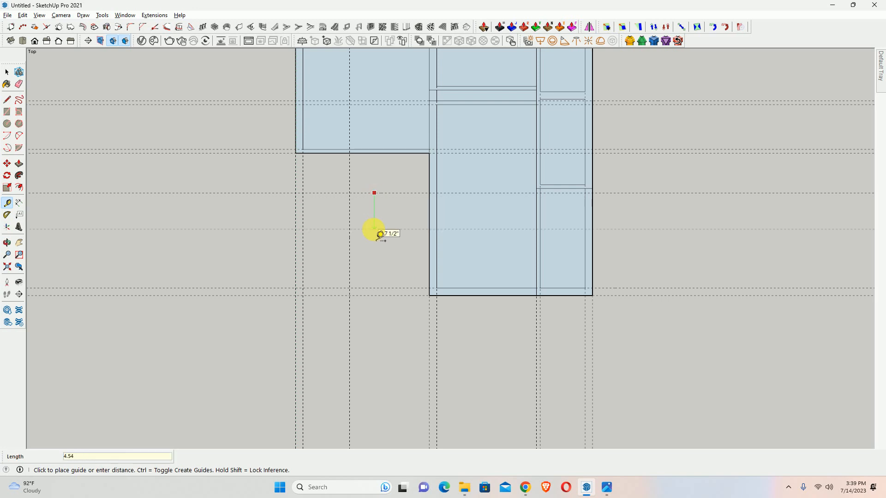
text(4.5)
key(Return)
click(349, 182)
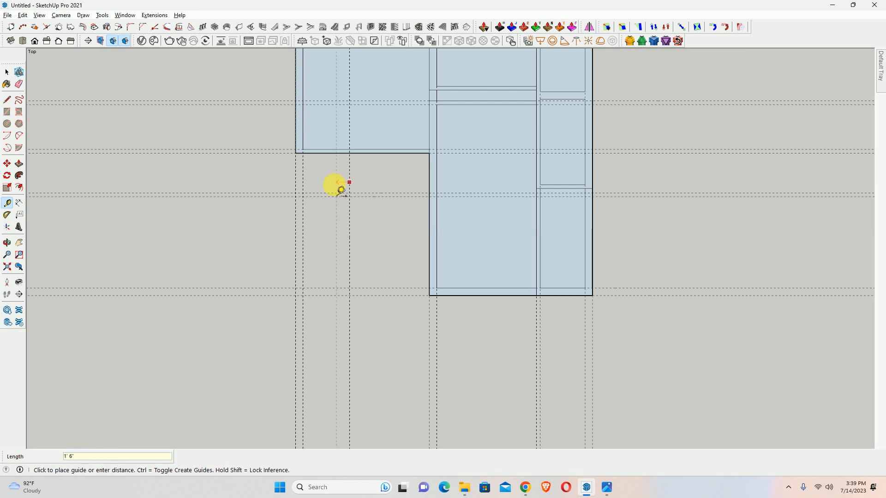
text(5)
key(Return)
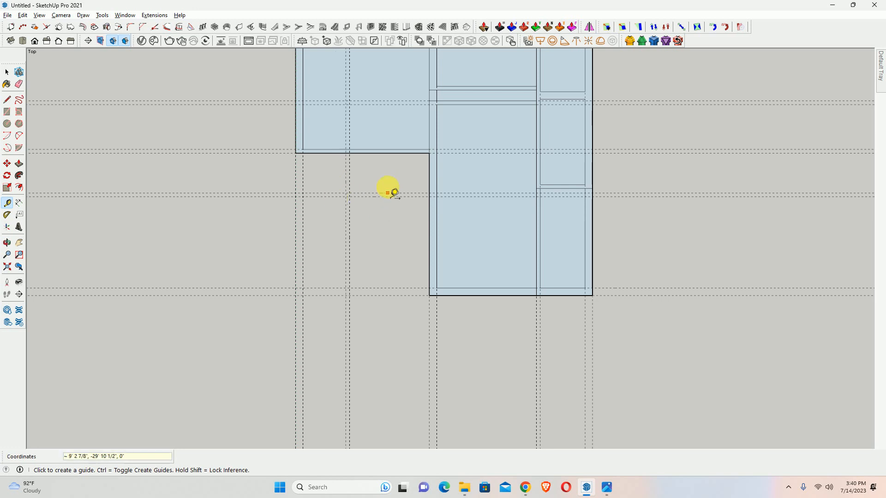
Draw the small room as a rectangle between the 4' and 8' guides, in the corner beside the lower bedroom
scroll(389, 187, up, 2)
key(r)
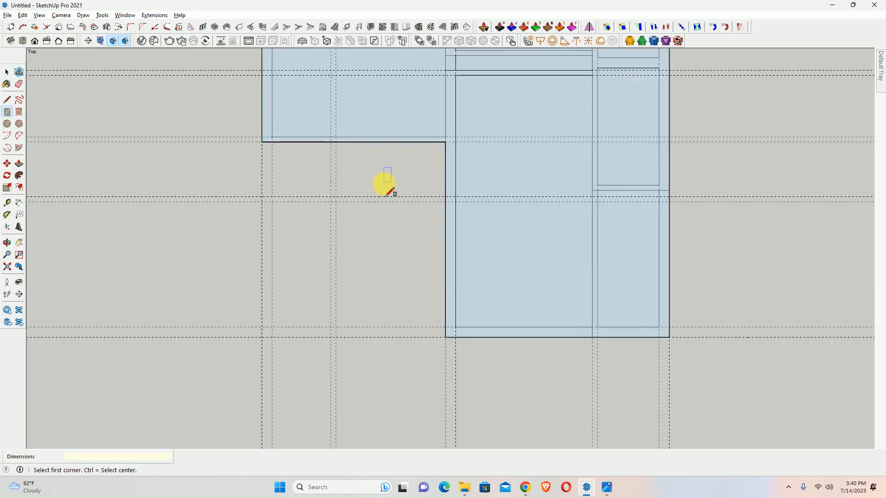
click(445, 197)
click(336, 143)
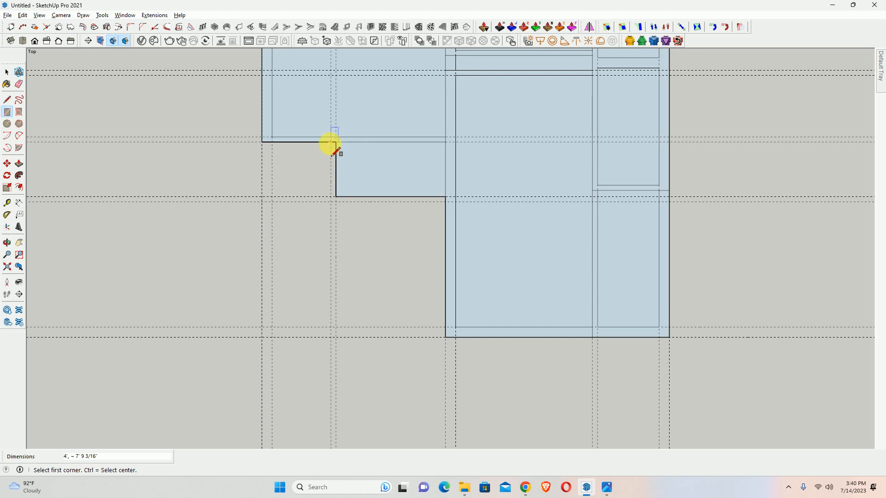
click(330, 141)
click(446, 198)
scroll(446, 202, up, 2)
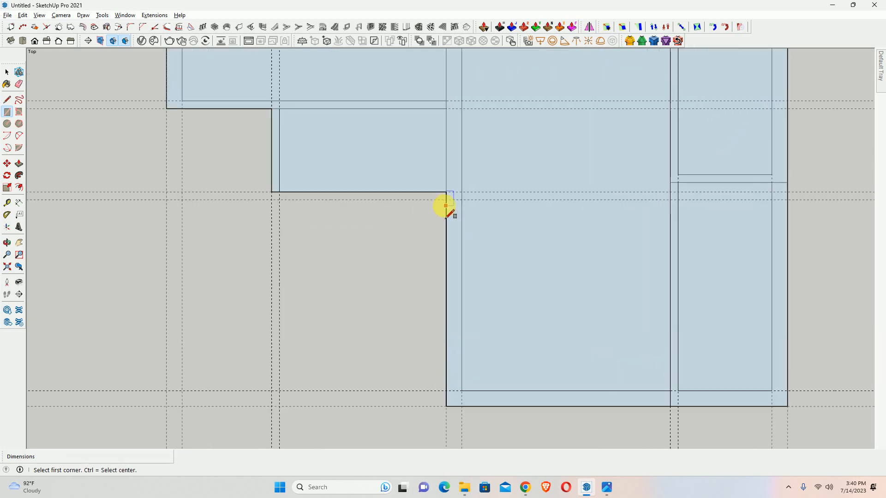
key(ctrl+z)
click(446, 202)
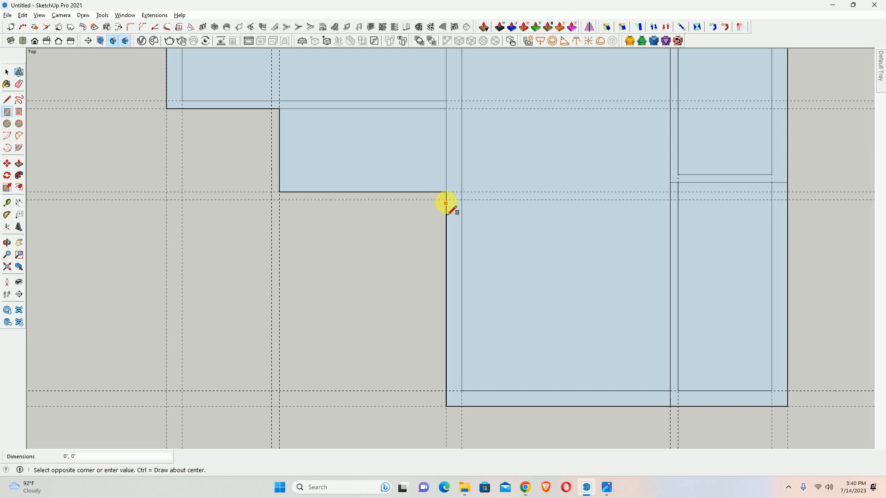
key(Escape)
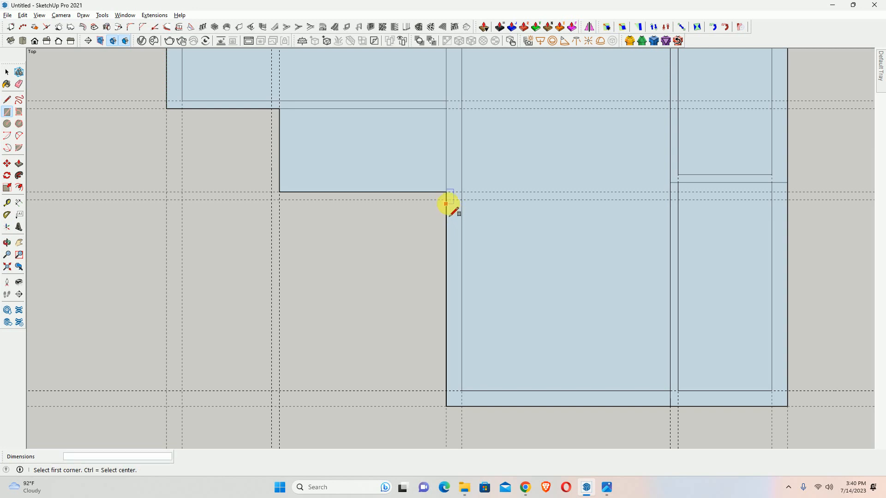
Draw a 4' 4 1/2" by 8' 4 1/2" outer wall rectangle around the small room out to the 4.5-inch guides
click(445, 200)
click(271, 108)
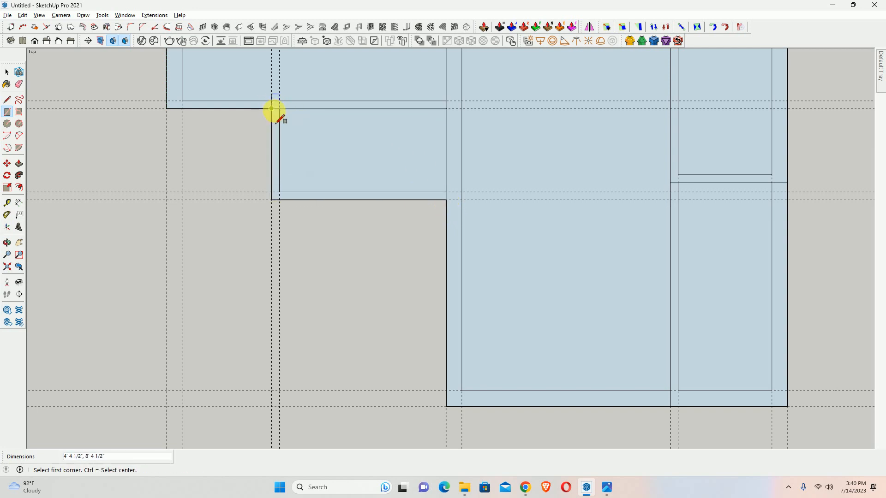
scroll(277, 142, down, 2)
shift+middle_drag(254, 154, 403, 230)
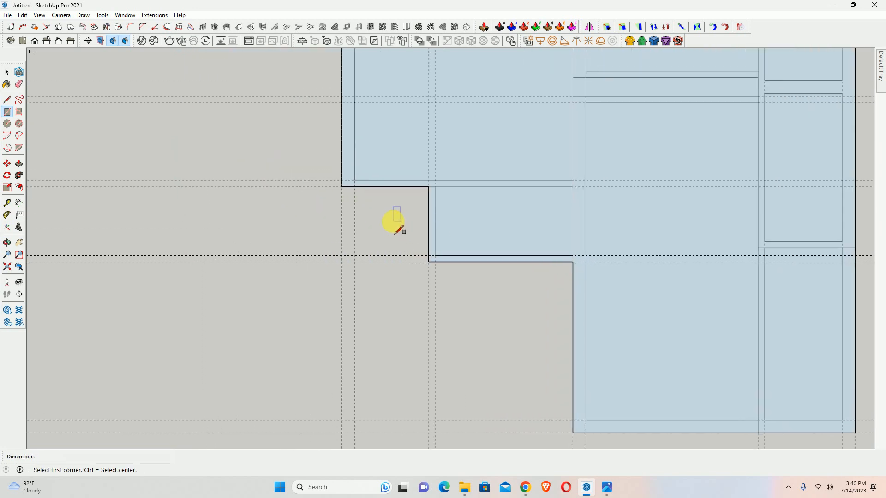
key(e)
scroll(539, 213, up, 3)
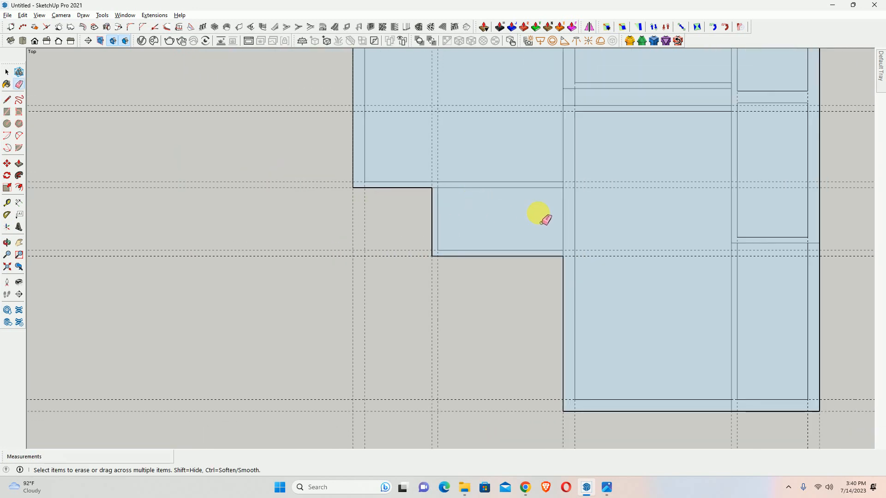
scroll(536, 185, down, 4)
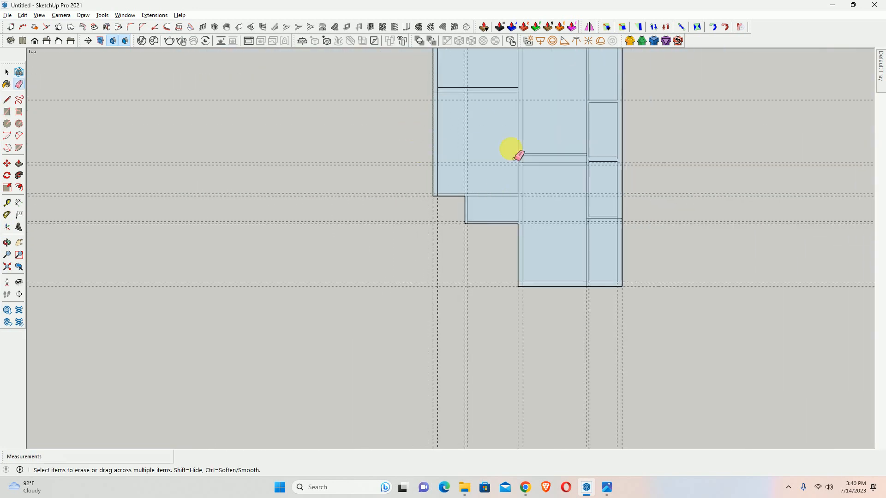
scroll(469, 164, down, 2)
shift+middle_drag(468, 163, 418, 198)
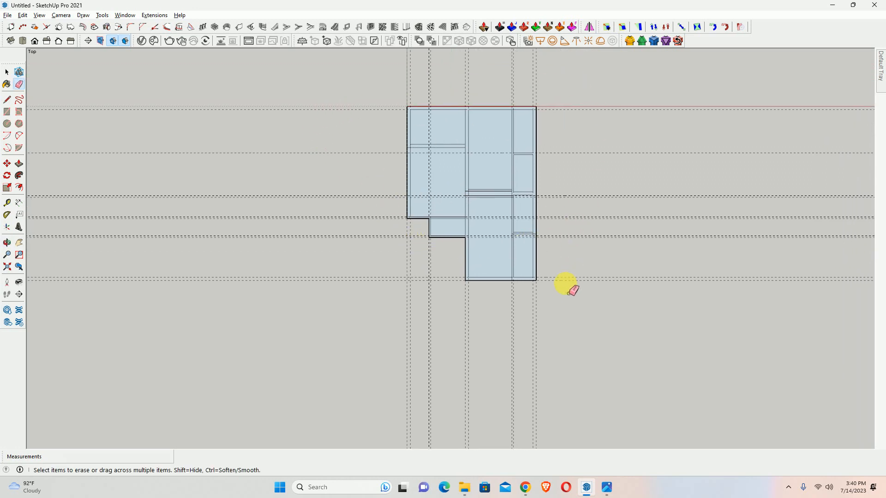
drag(574, 298, 569, 114)
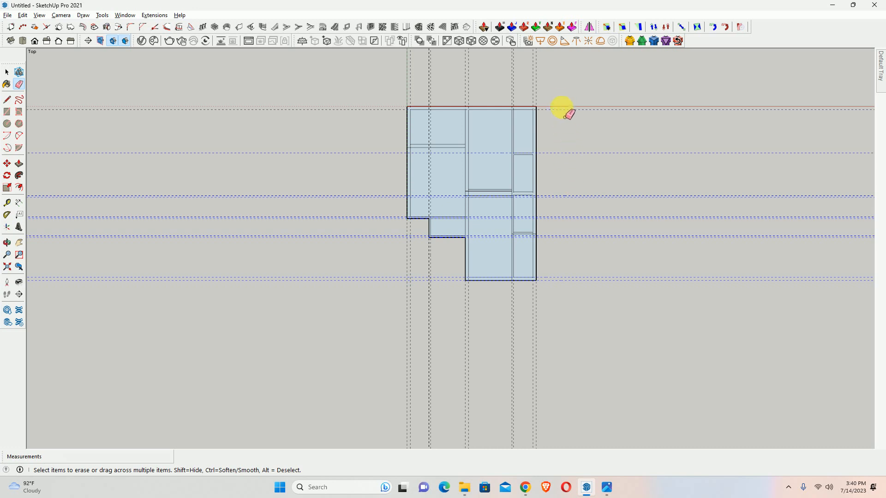
key(Escape)
Delete all construction guides from the model at once
key(space)
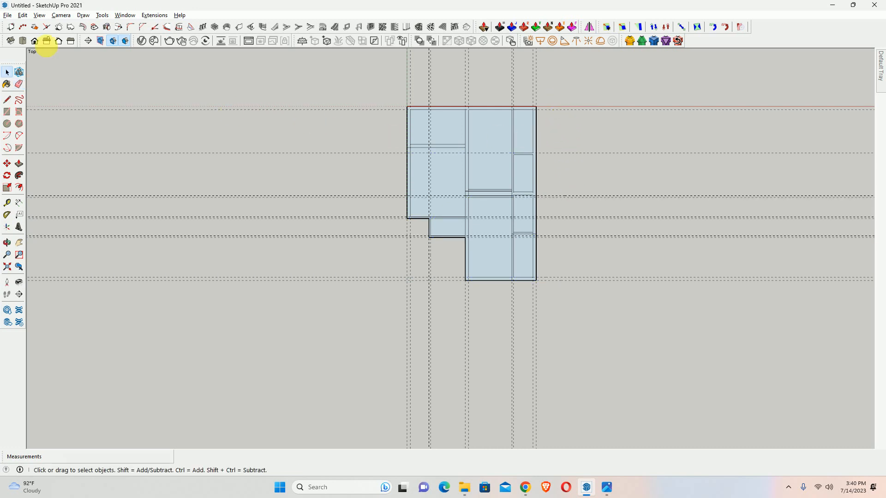
click(22, 15)
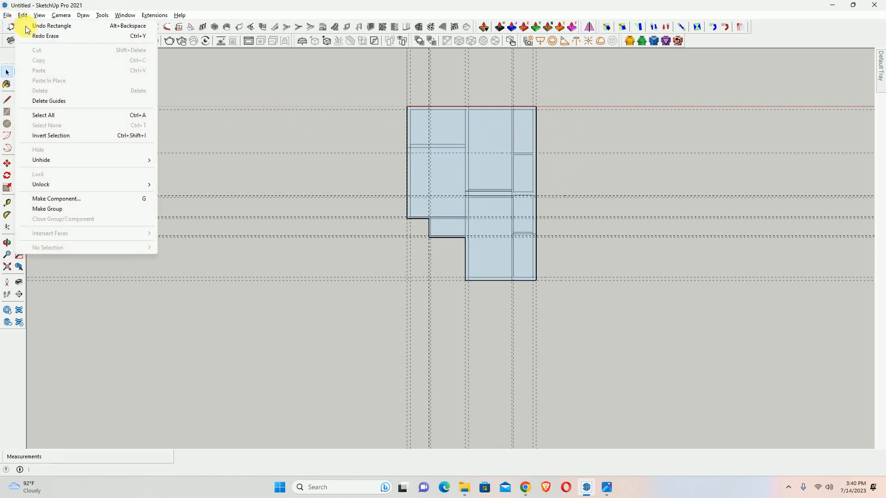
click(57, 106)
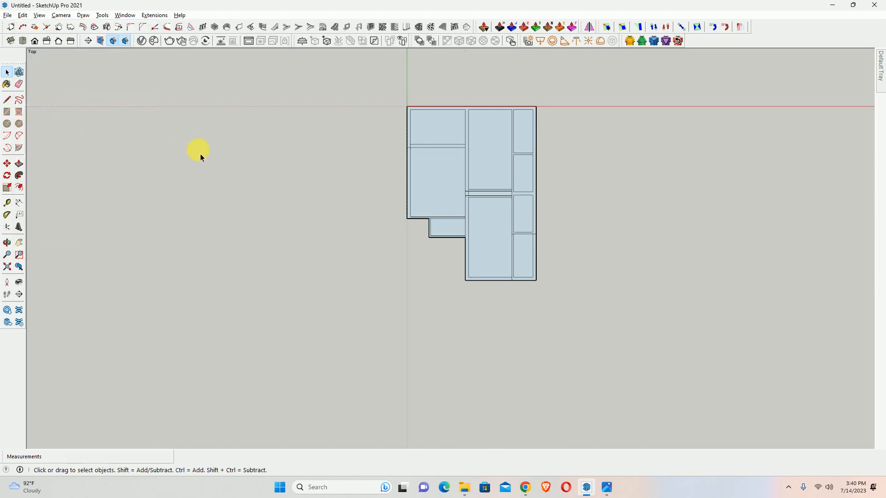
Erase the leftover edges crossing the outer walls at the bottom-right room's corners, including the partition's extension through the bottom wall
scroll(475, 222, up, 6)
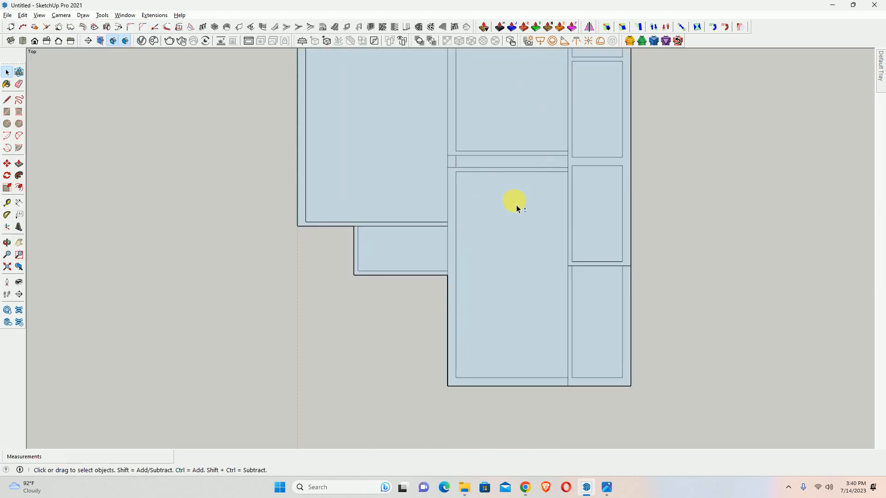
shift+middle_drag(514, 202, 419, 187)
key(e)
scroll(478, 216, up, 4)
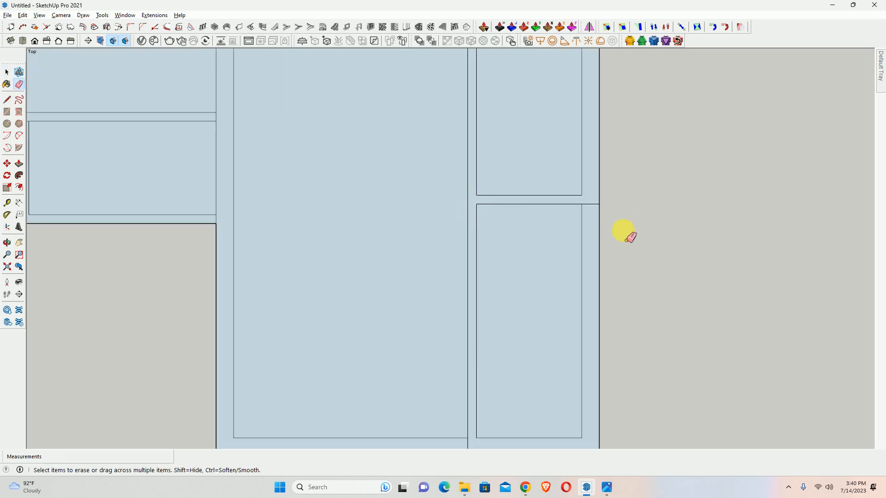
mouse_move(591, 213)
shift+middle_down()
mouse_move(576, 113)
mouse_move(582, 44)
shift+middle_up()
scroll(477, 248, up, 2)
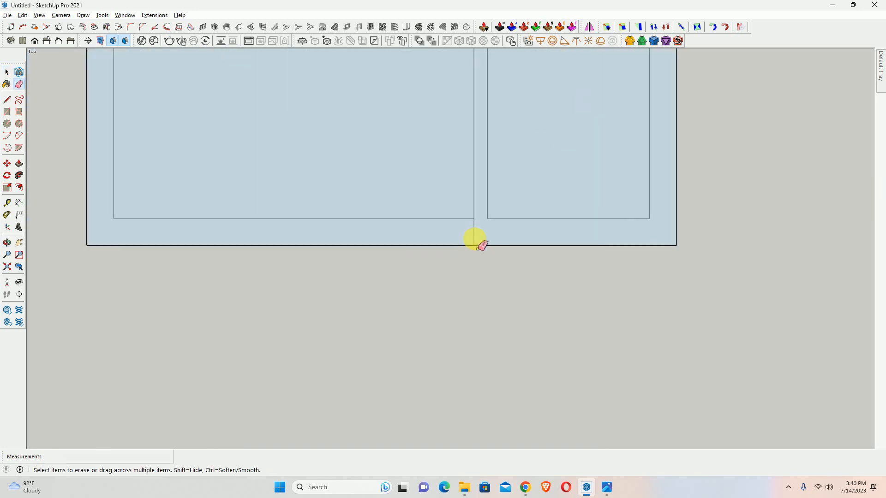
click(474, 237)
Erase the leftover edge segments where the small lower-left room's walls meet the large room's and lower bedroom's walls
scroll(429, 191, down, 2)
shift+middle_drag(327, 132, 526, 363)
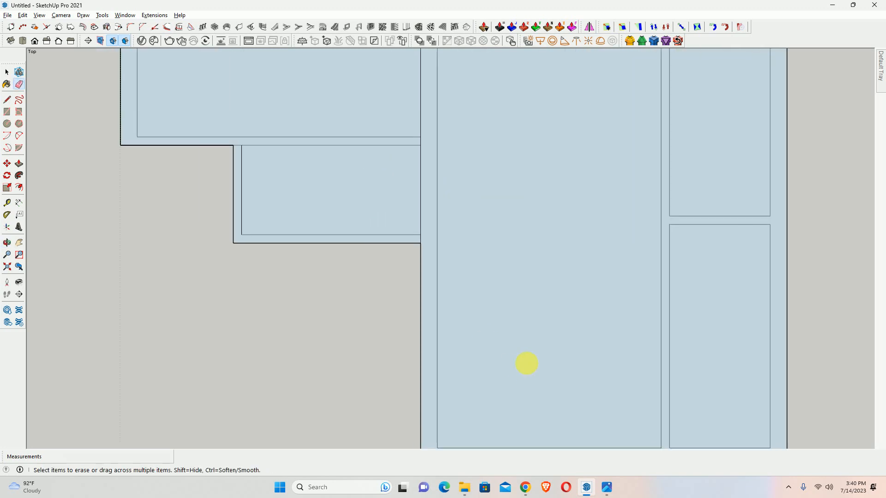
scroll(423, 236, up, 2)
scroll(424, 113, up, 1)
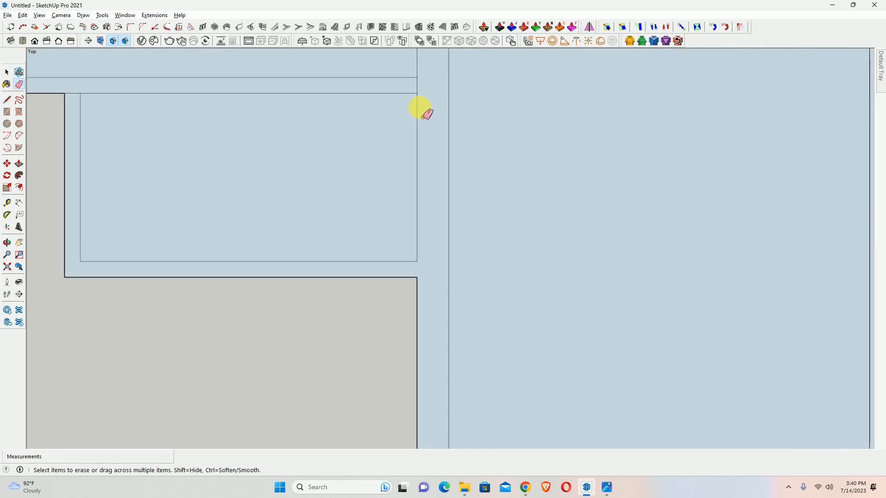
scroll(242, 162, down, 2)
mouse_move(242, 163)
shift+middle_down()
mouse_move(647, 327)
mouse_move(677, 326)
shift+middle_up()
scroll(556, 287, up, 2)
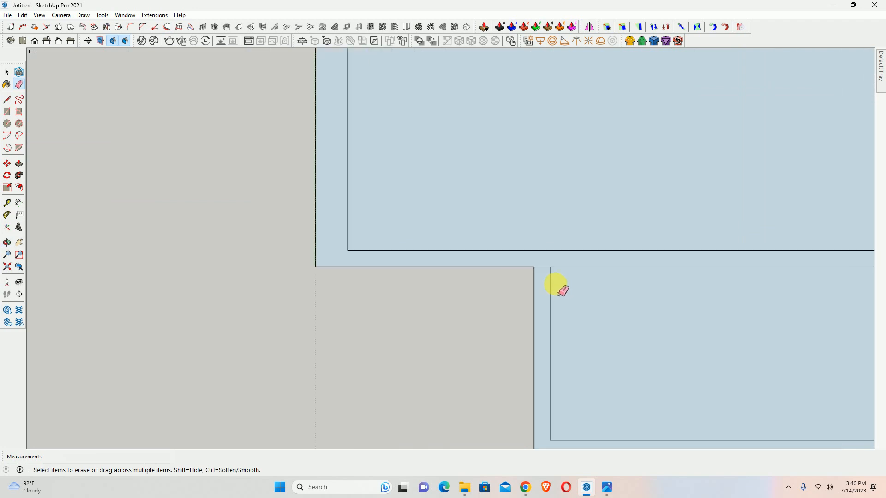
click(543, 267)
Erase the leftover edge segments at both ends of the partition between the two left-hand rooms
scroll(492, 181, down, 2)
shift+middle_drag(491, 134, 445, 443)
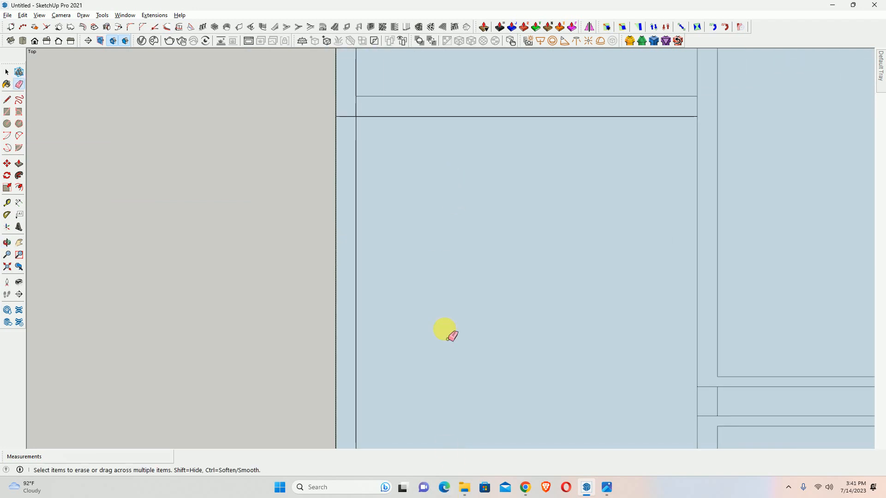
scroll(435, 231, down, 1)
scroll(361, 131, up, 2)
click(382, 147)
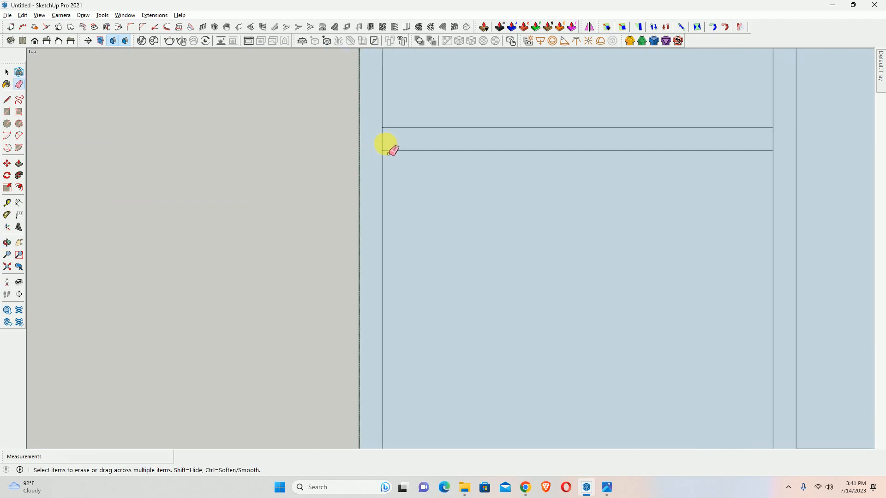
scroll(738, 148, down, 2)
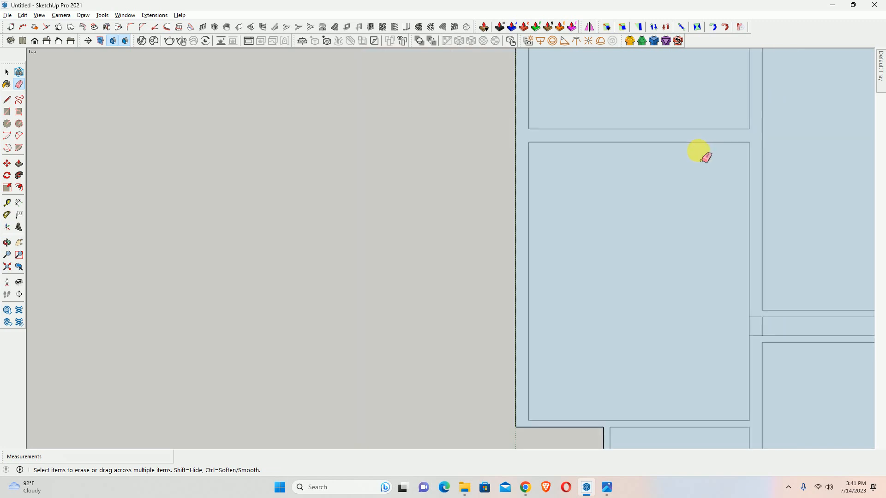
Erase the two short edges crossing the 9-inch wall at the left end of the narrow strip between the central bedrooms
mouse_move(702, 152)
shift+middle_down()
mouse_move(332, 287)
mouse_move(345, 212)
mouse_move(330, 189)
shift+middle_up()
scroll(332, 287, down, 1)
shift+middle_drag(428, 287, 425, 203)
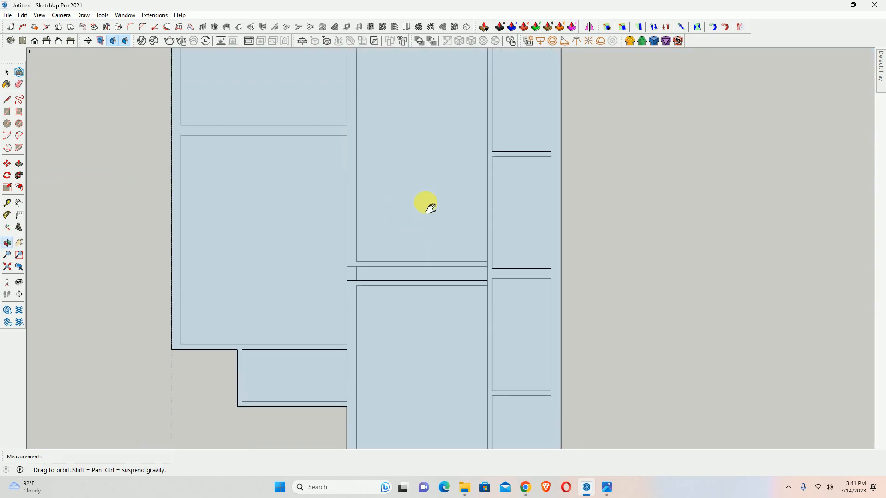
scroll(332, 262, up, 1)
scroll(311, 263, up, 1)
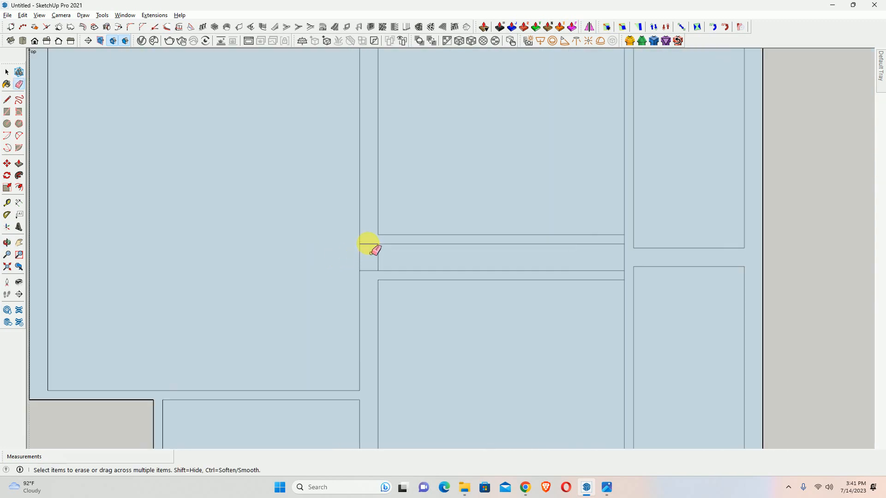
click(369, 244)
click(369, 271)
scroll(627, 279, up, 1)
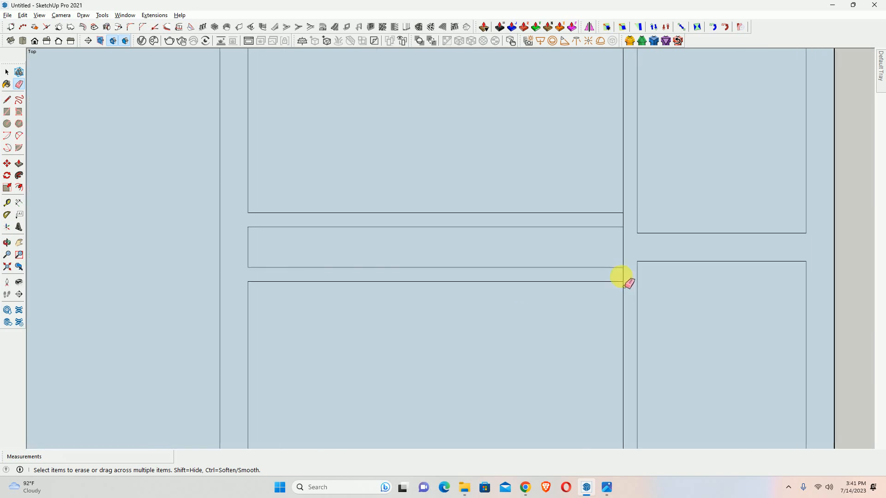
scroll(482, 244, down, 1)
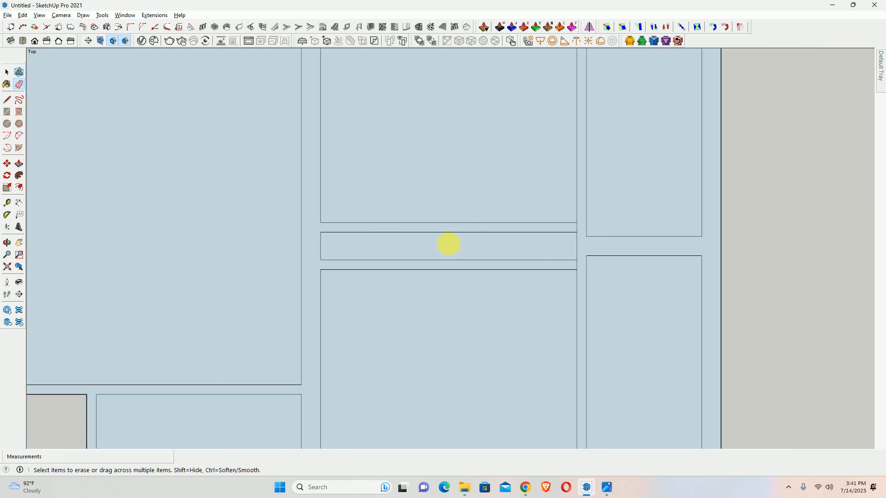
Place a vertical guide through the midpoint of the narrow strip between the two central bedrooms
key(t)
click(320, 196)
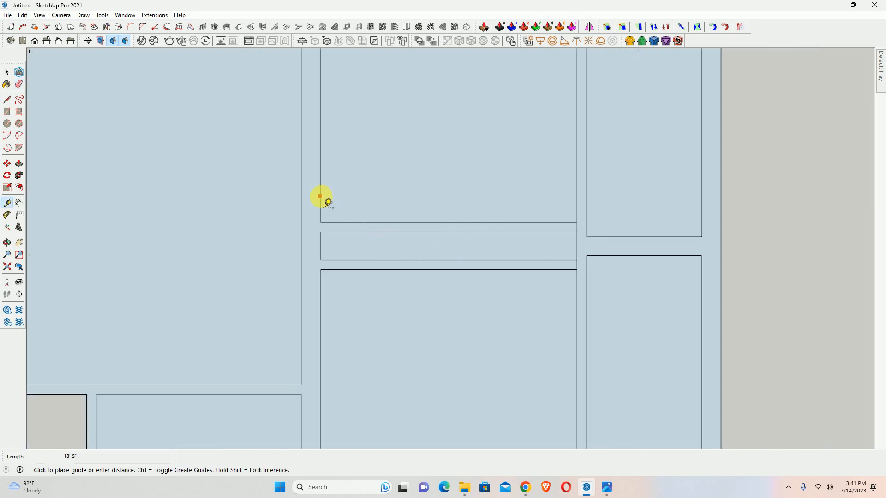
click(449, 232)
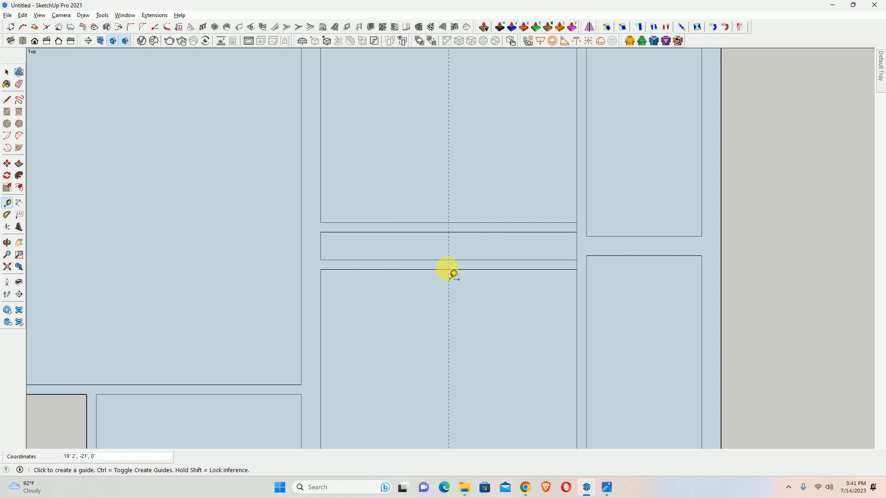
Add vertical guides 2.25 inches to each side of the strip's centre guide
click(448, 250)
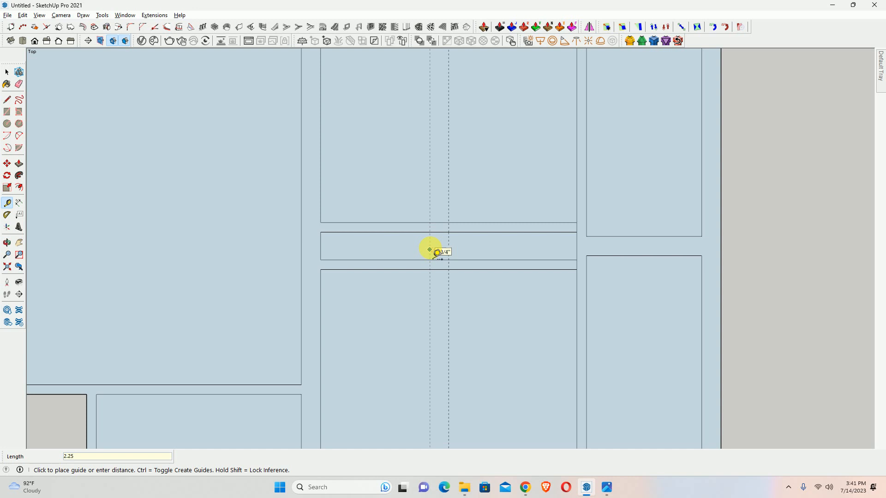
key(Return)
click(449, 244)
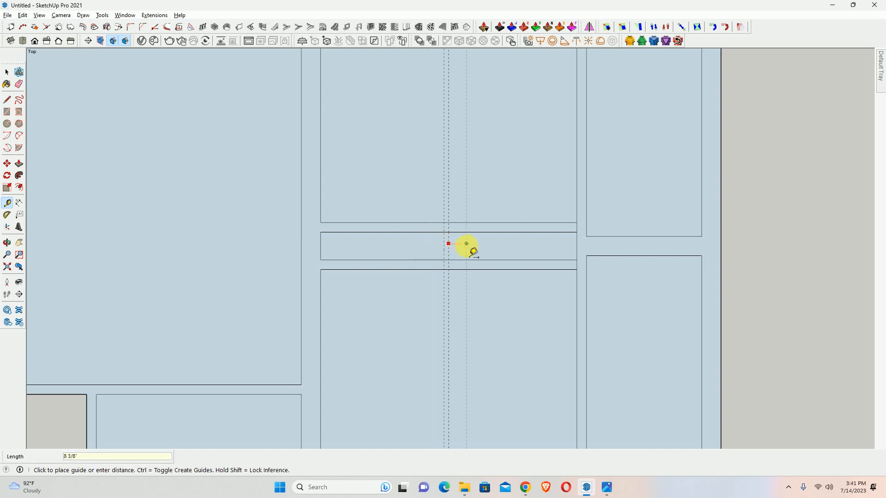
text(2.25)
key(Return)
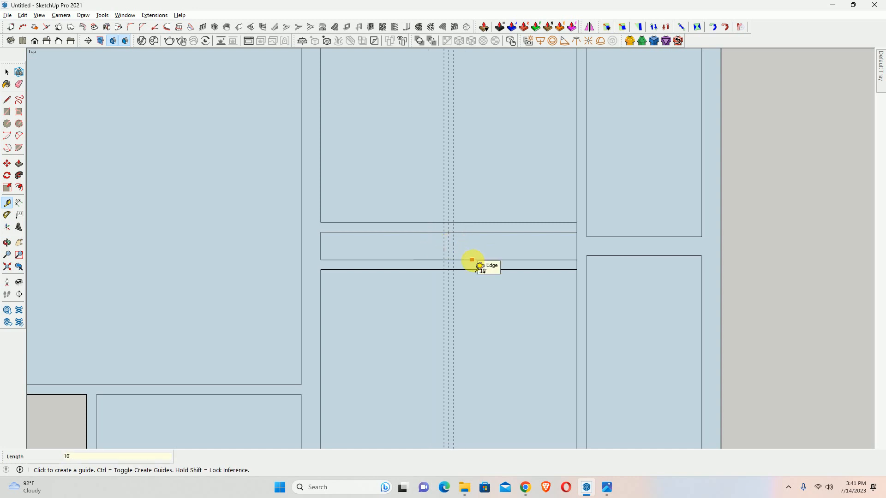
Draw a 4 1/2" by 1' 10" wall rectangle between the outer guides, across the strip and both its bordering walls
key(r)
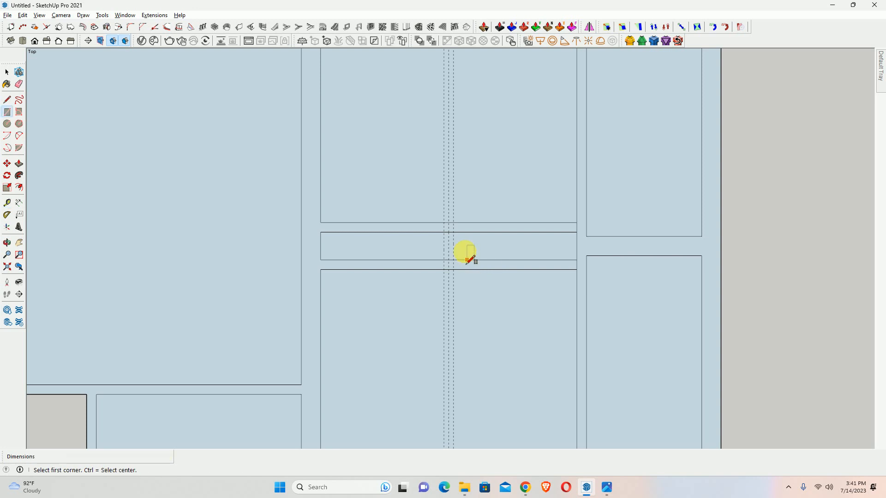
click(453, 222)
click(443, 270)
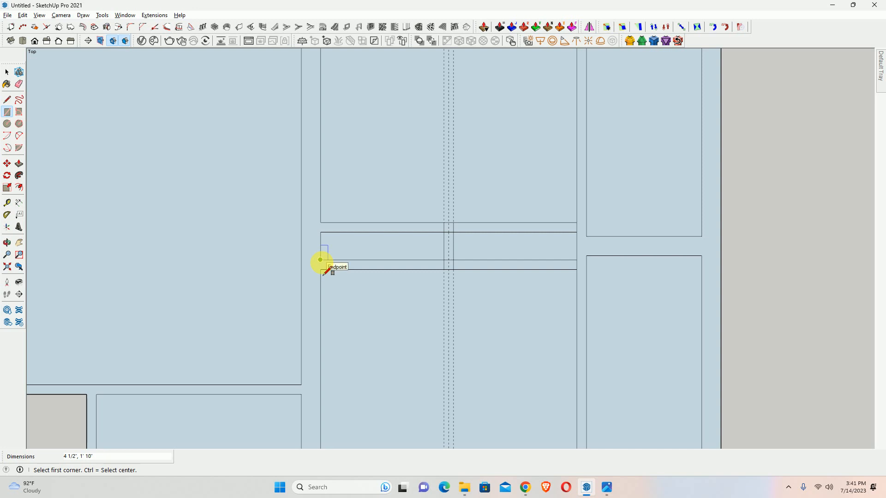
Check the cupboard layout in the reference image, and draw a 4 1/2" line closing the left end of the strip's lower wall
click(607, 487)
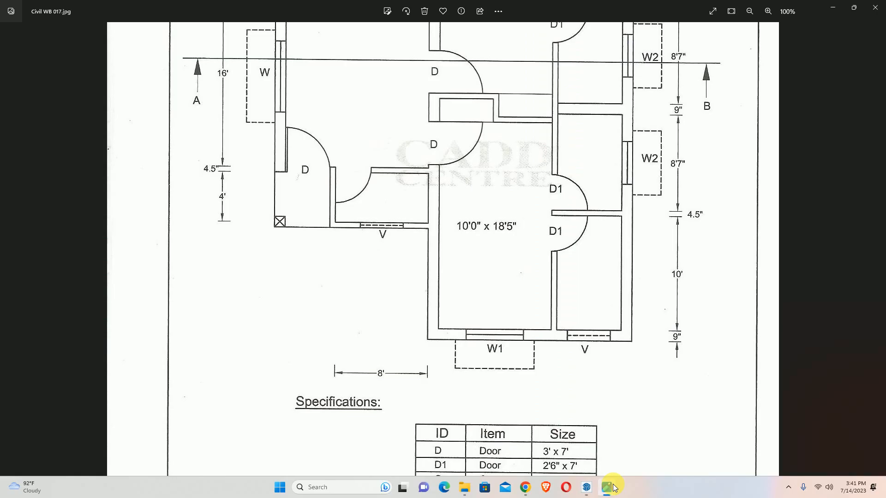
click(607, 486)
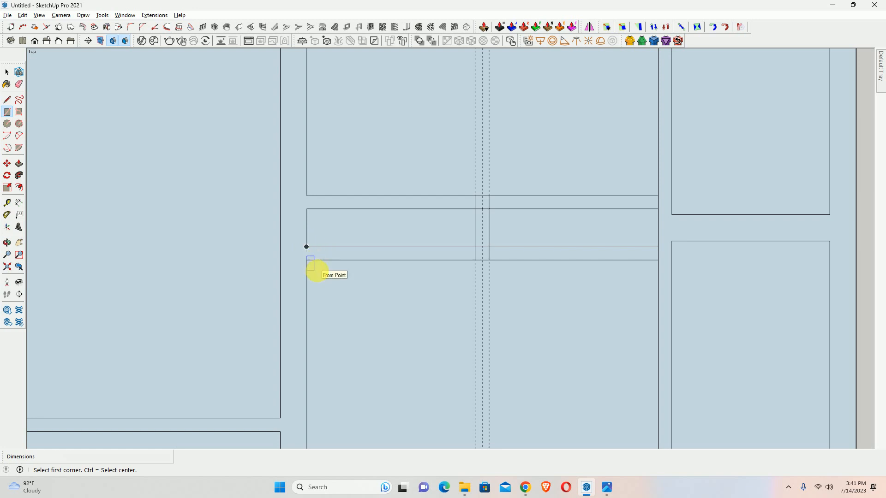
key(l)
drag(307, 246, 306, 260)
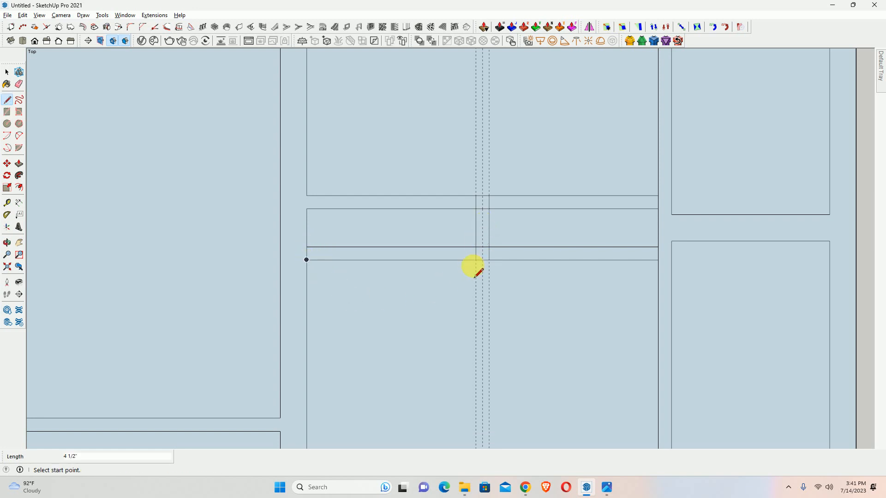
Erase the surplus strip edges and the centre guides to leave a single stepped wall between the two central bedrooms
key(e)
drag(461, 275, 442, 265)
scroll(496, 204, up, 2)
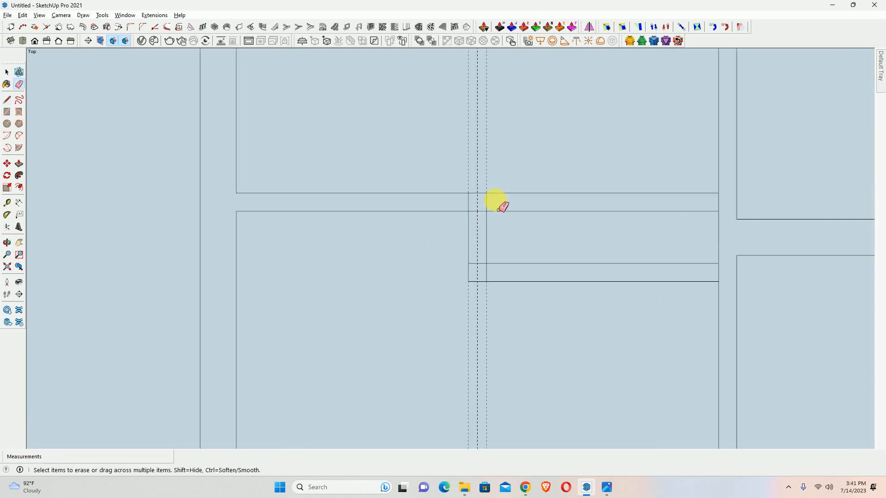
mouse_move(472, 203)
mouse_down()
mouse_move(518, 206)
mouse_move(520, 220)
mouse_move(473, 216)
mouse_move(480, 266)
mouse_move(503, 276)
mouse_up()
scroll(537, 164, down, 3)
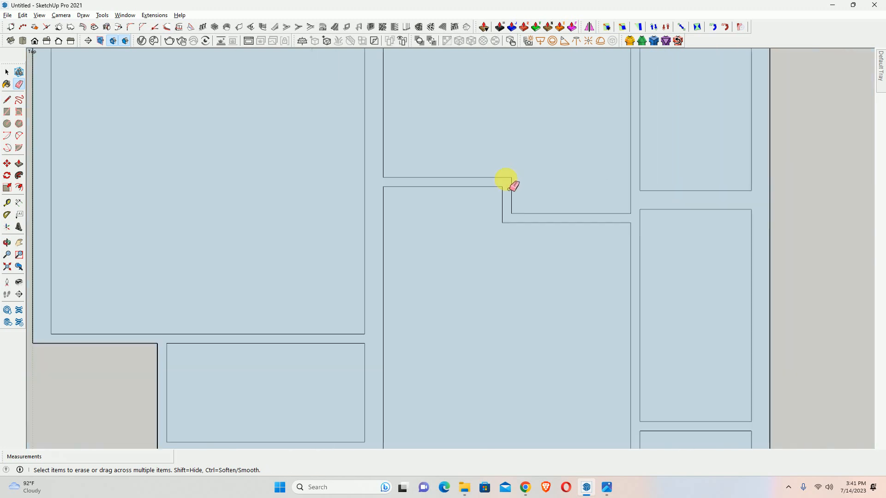
scroll(510, 187, down, 5)
shift+middle_drag(469, 200, 323, 257)
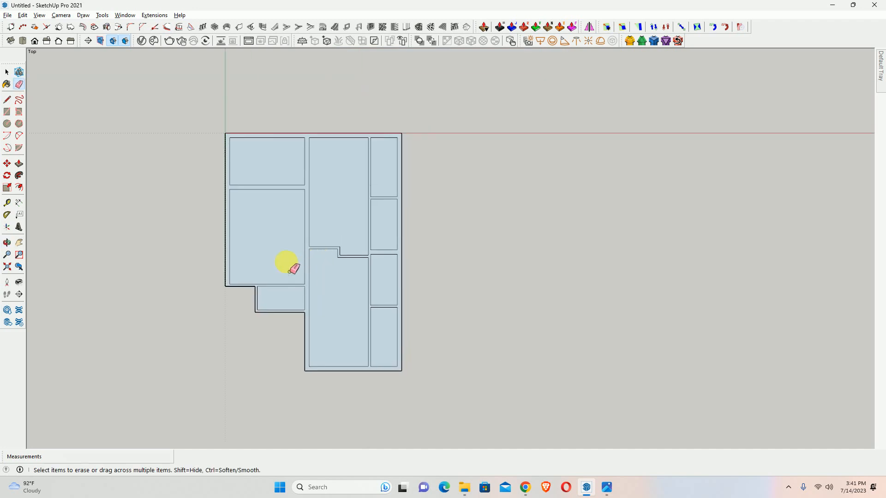
scroll(299, 265, up, 1)
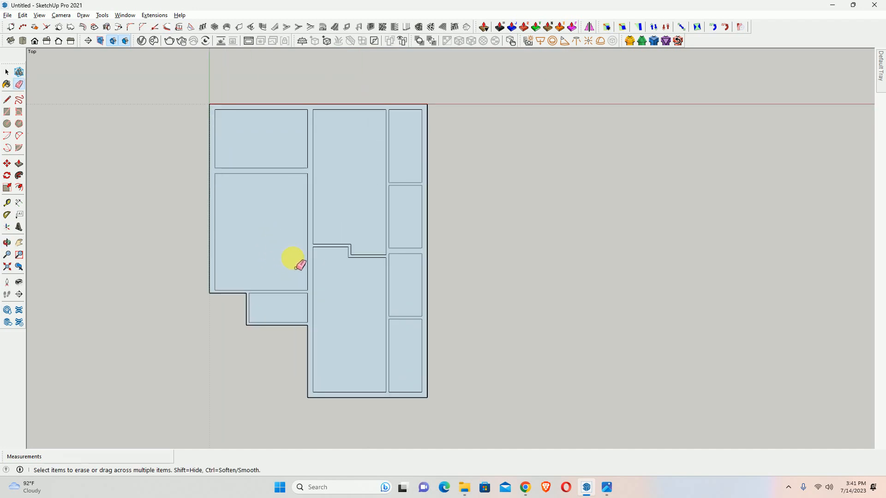
shift+middle_drag(339, 285, 356, 256)
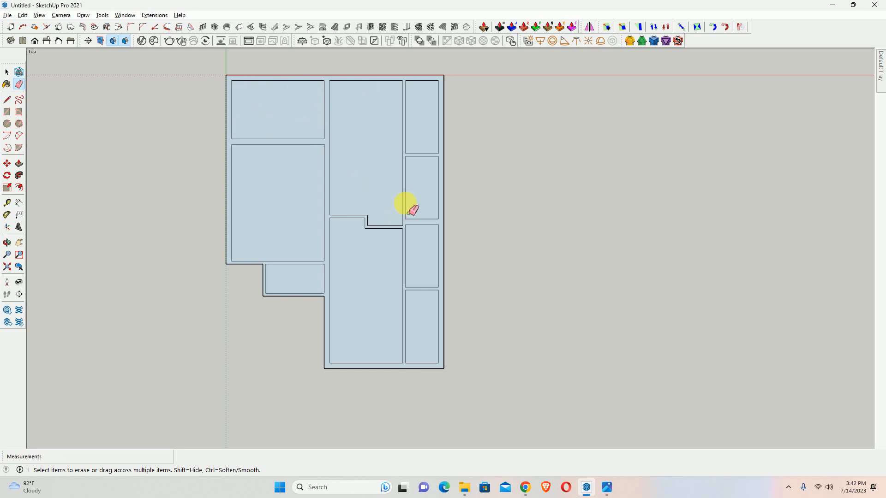
Delete the floor faces inside all nine rooms, keeping only the wall faces
key(space)
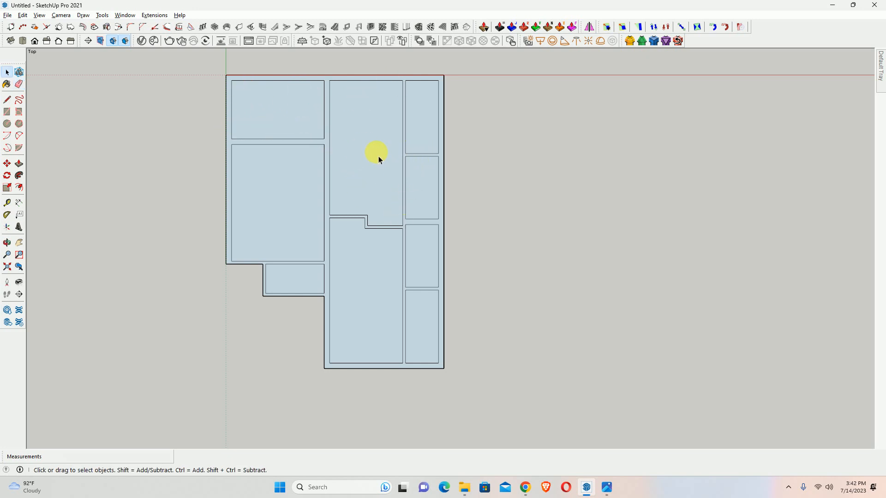
click(281, 201)
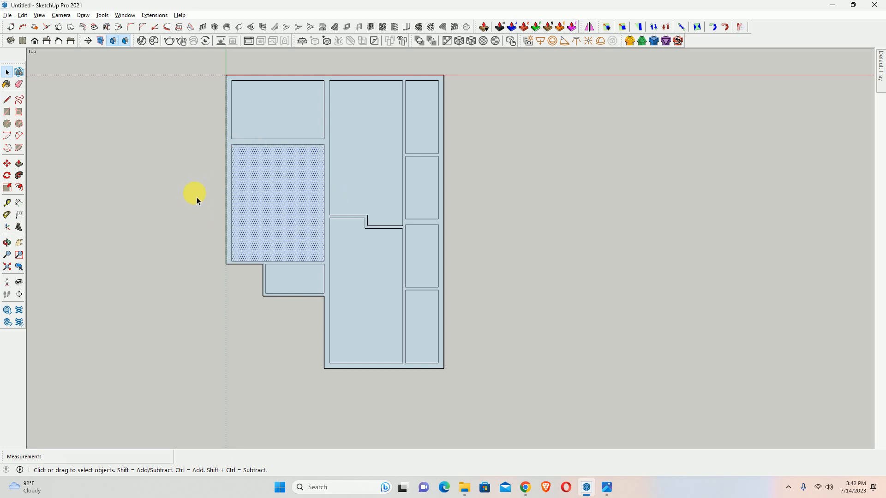
click(149, 180)
click(259, 112)
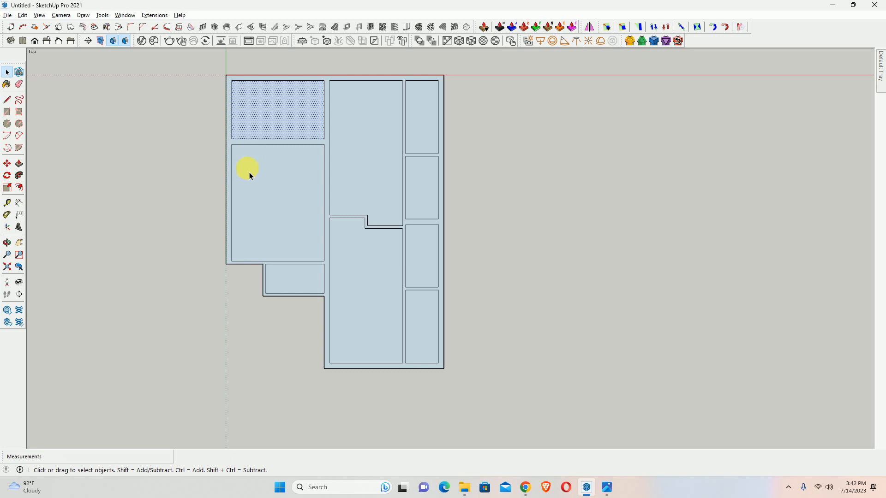
ctrl+click(266, 193)
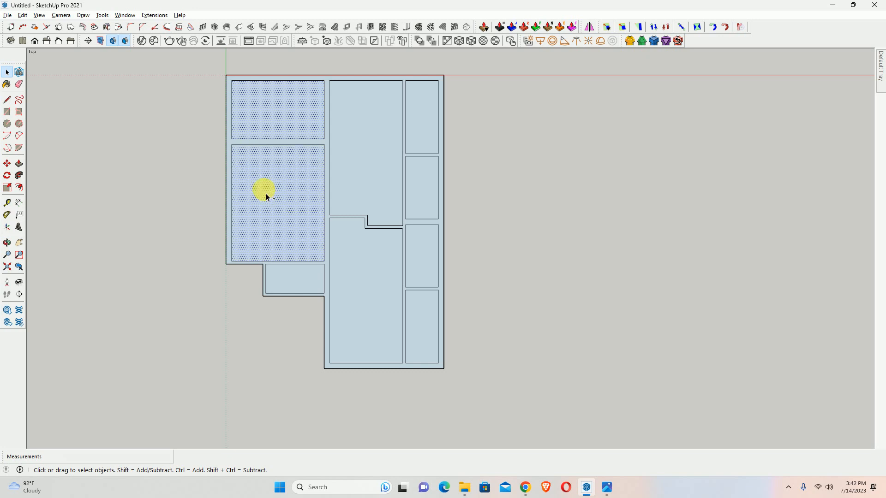
ctrl+click(285, 287)
ctrl+click(368, 248)
ctrl+click(392, 198)
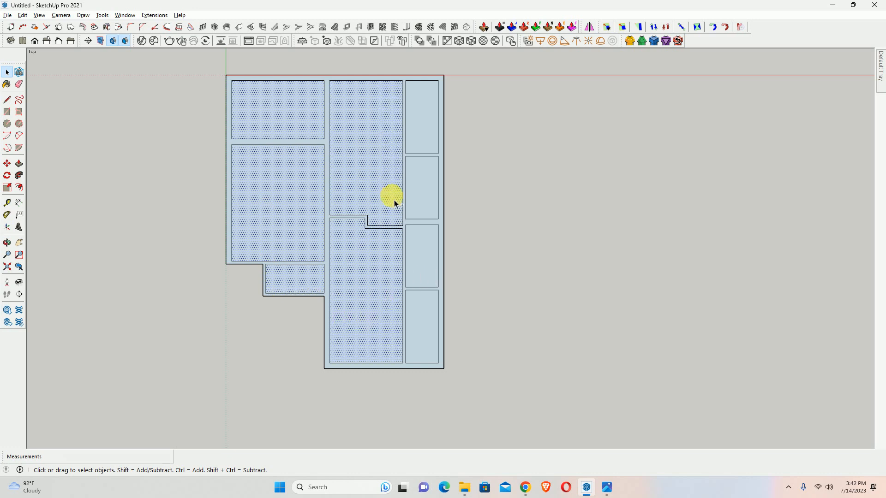
ctrl+click(425, 198)
ctrl+click(429, 123)
ctrl+click(429, 248)
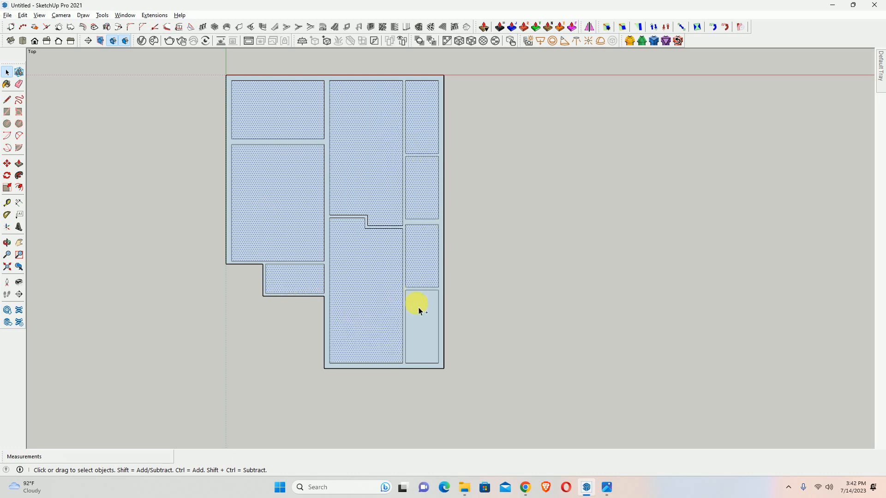
ctrl+click(419, 308)
key(Delete)
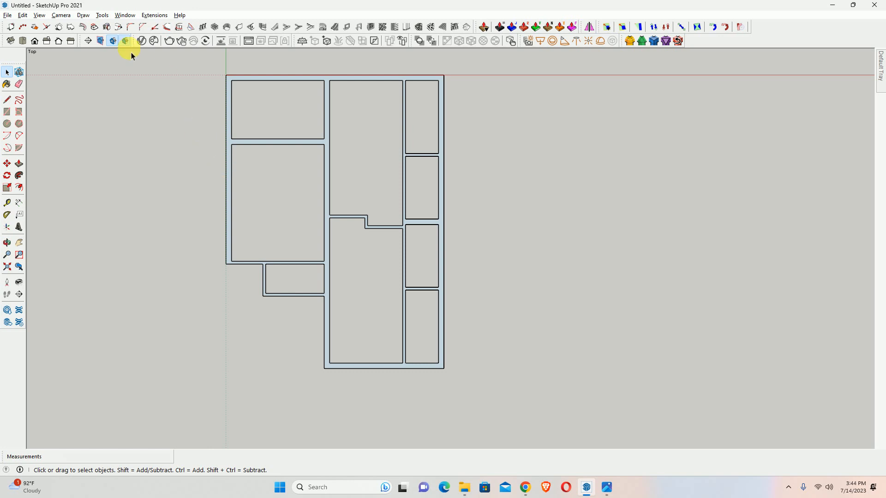
Examine the wall layout in isometric view and from several orbited angles around the plan
click(12, 42)
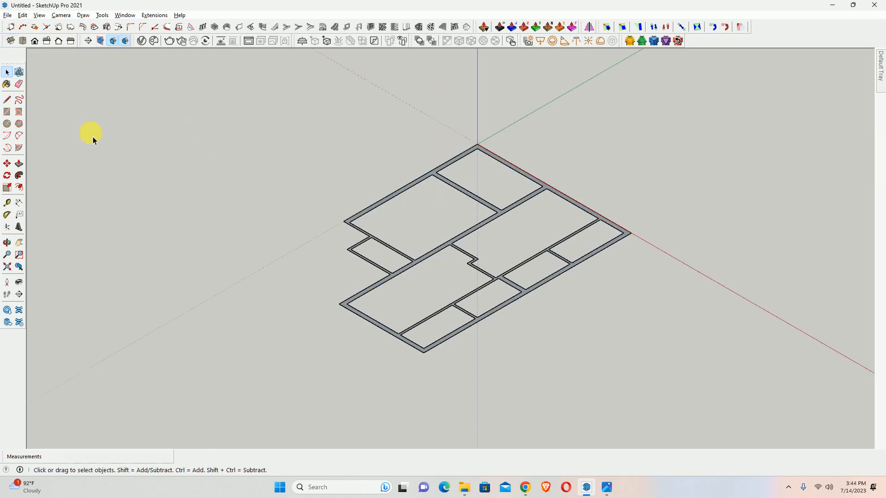
scroll(207, 185, down, 3)
middle_drag(205, 210, 608, 195)
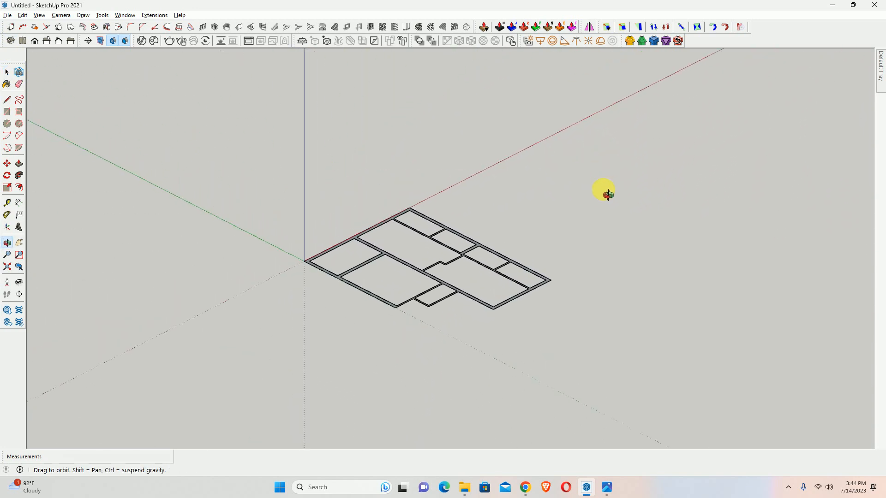
click(10, 41)
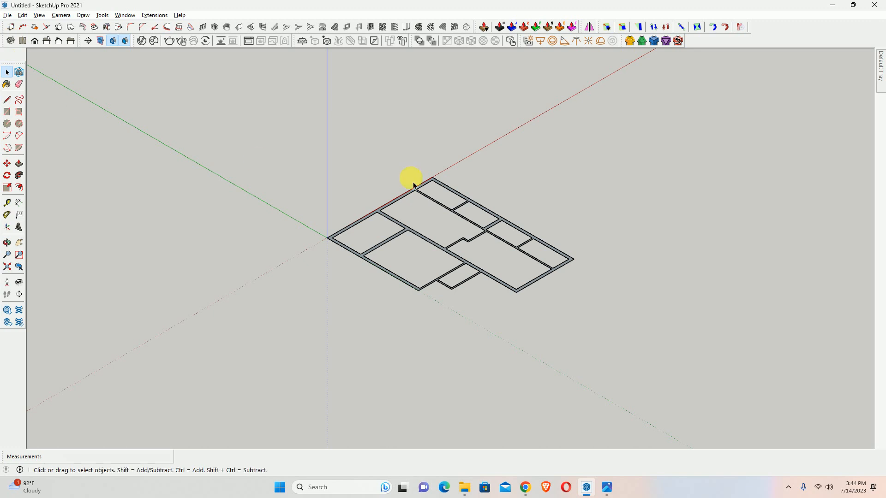
middle_drag(443, 179, 138, 201)
middle_drag(551, 264, 443, 257)
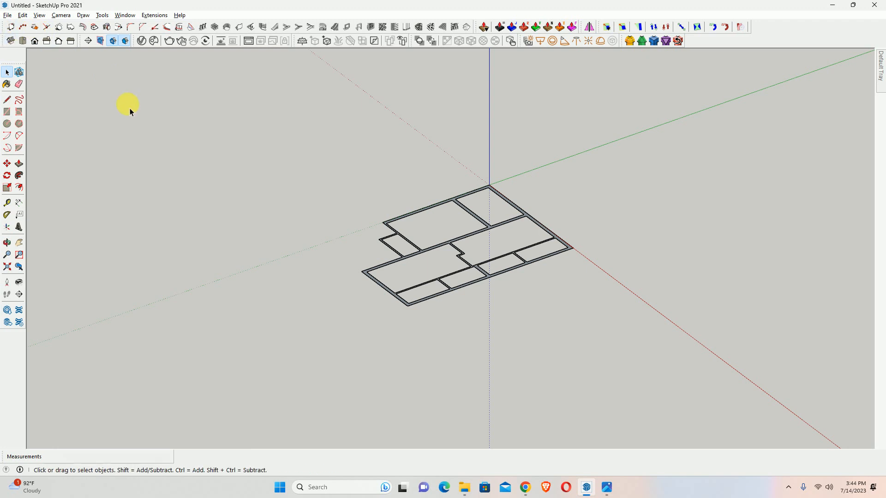
click(10, 41)
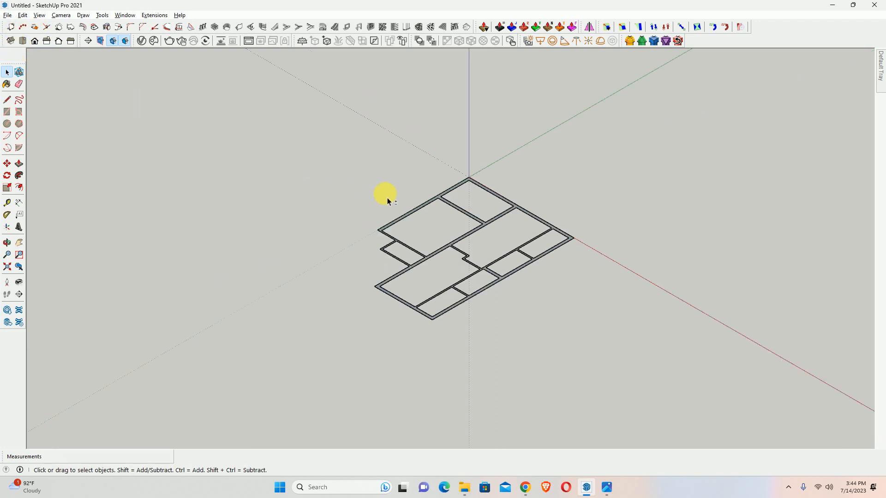
shift+middle_drag(385, 194, 421, 231)
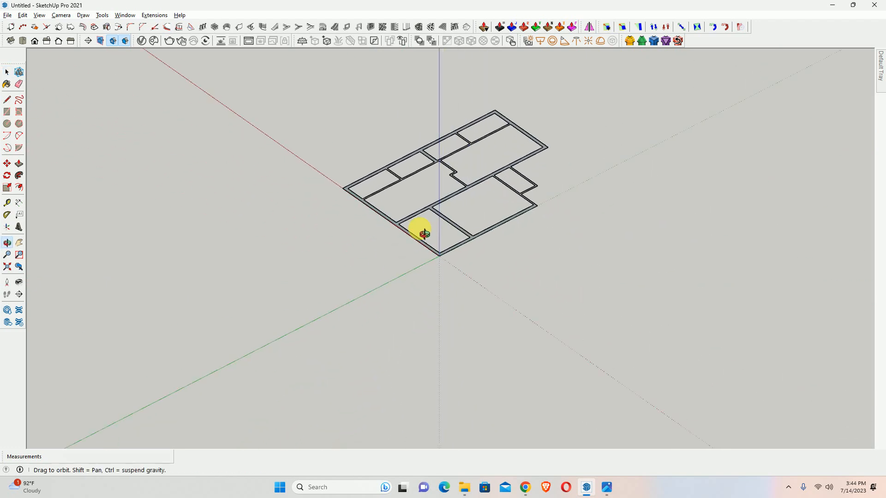
click(9, 45)
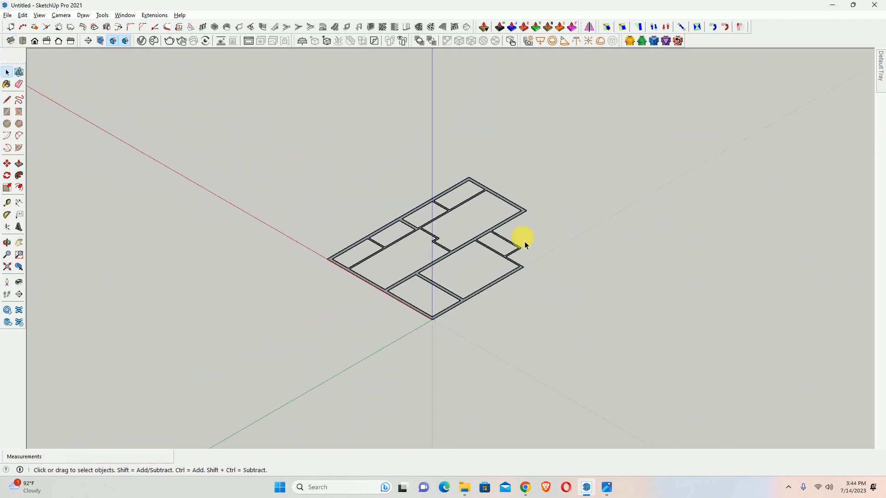
middle_drag(676, 264, 418, 254)
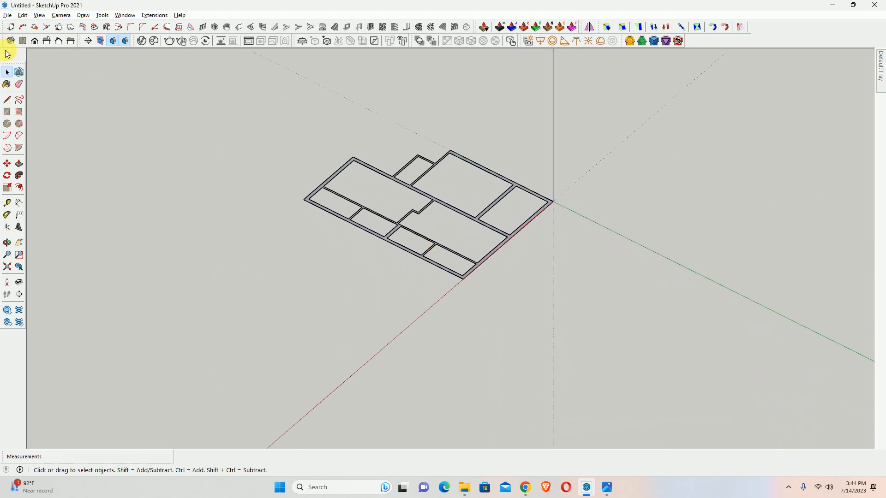
click(10, 45)
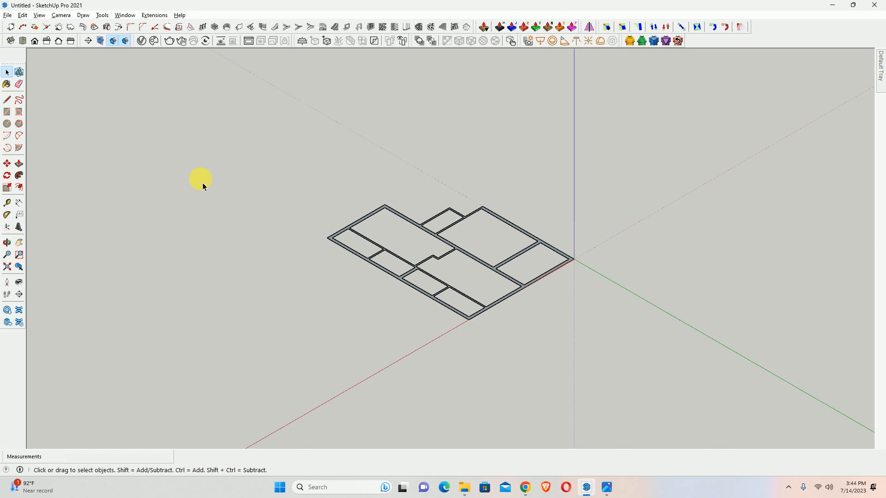
middle_drag(453, 231, 276, 279)
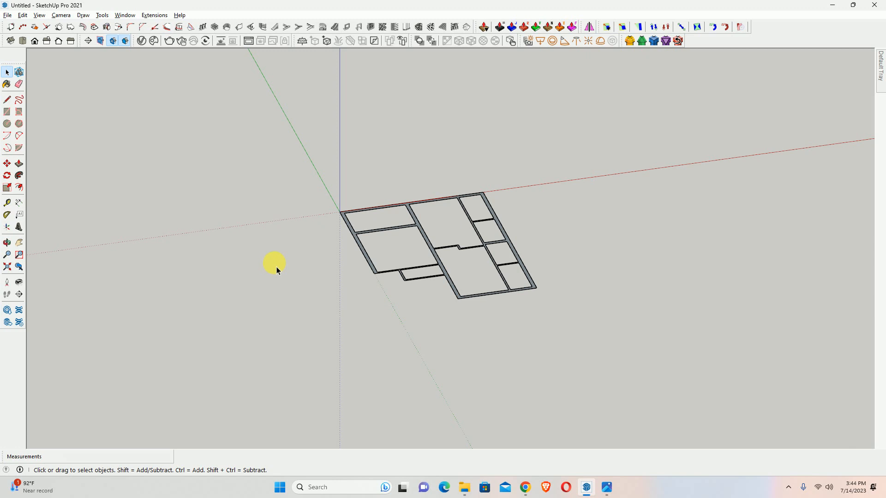
middle_drag(275, 265, 199, 264)
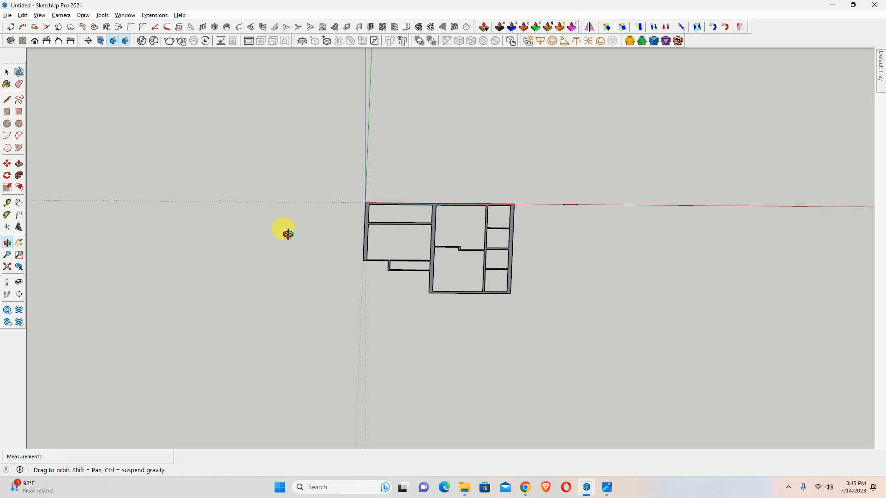
key(space)
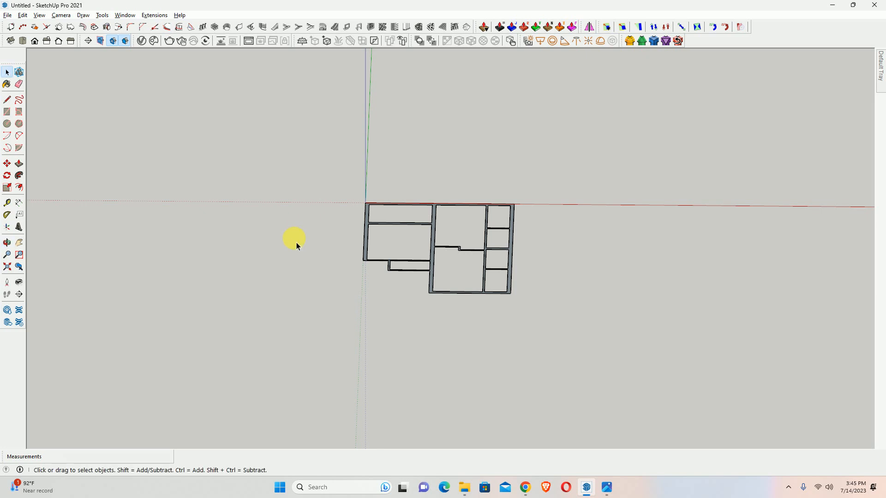
key(o)
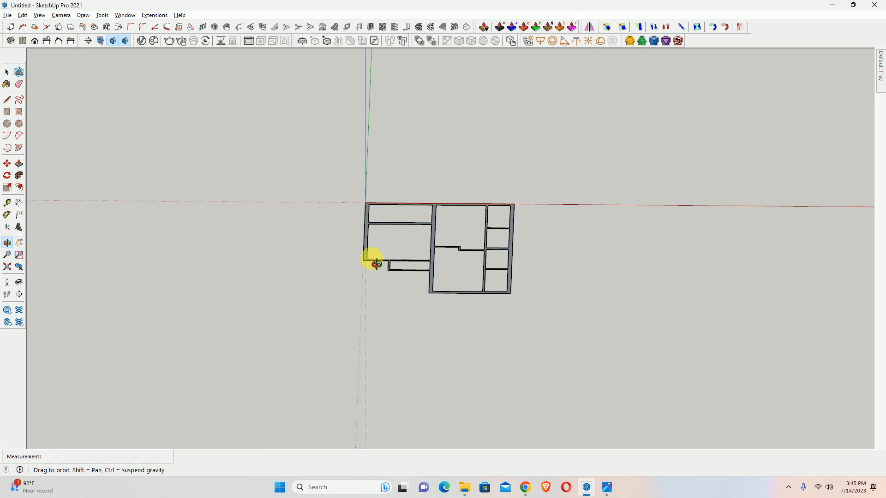
drag(323, 252, 404, 329)
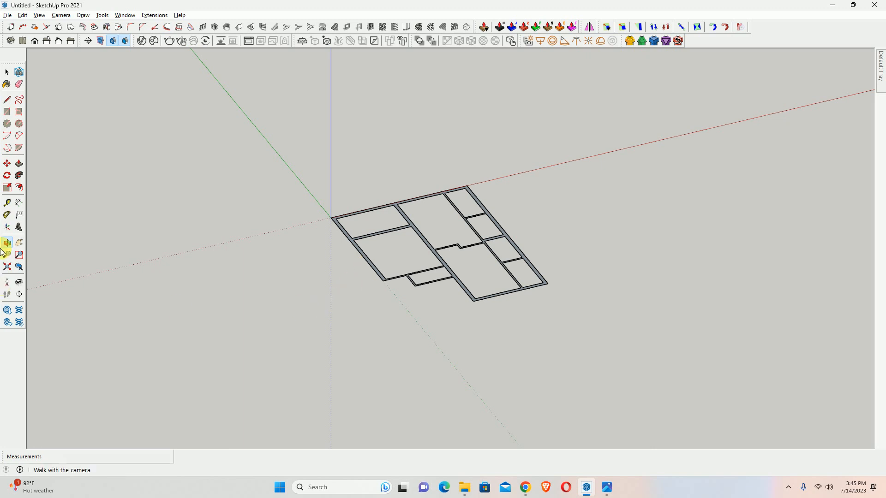
Extrude the connected wall face upward 10' with Push/Pull
click(18, 165)
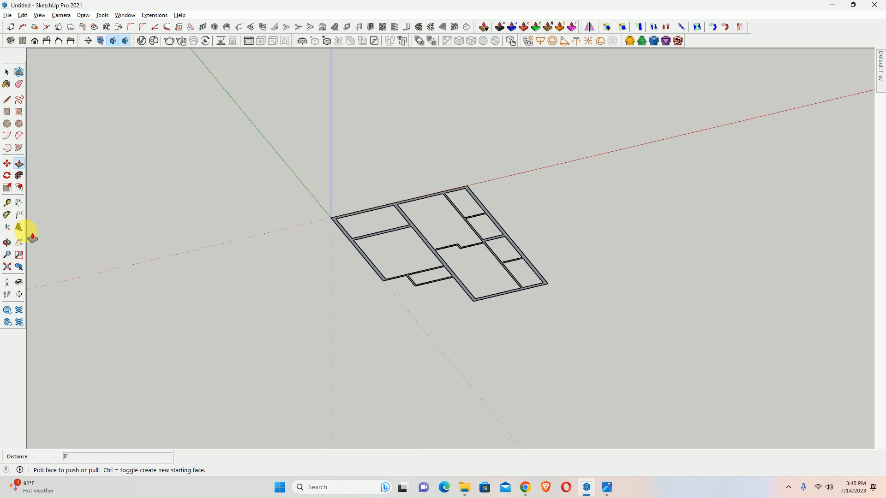
scroll(427, 328, up, 1)
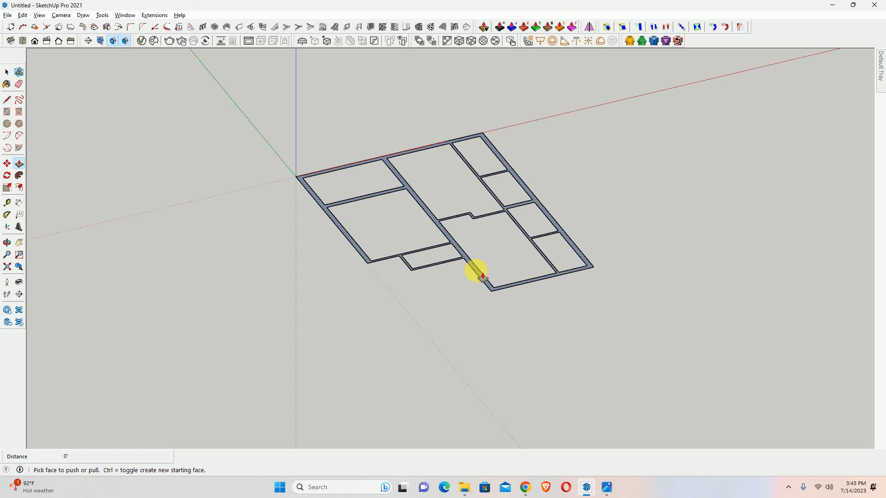
scroll(482, 277, up, 2)
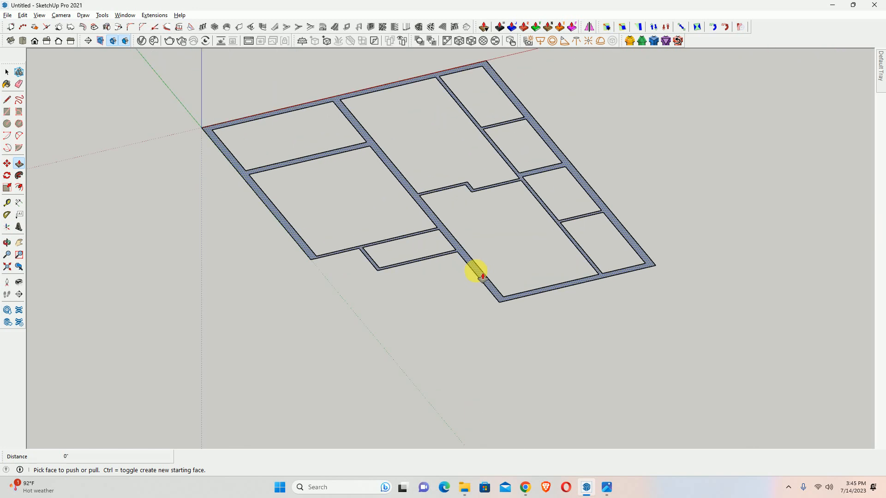
click(482, 277)
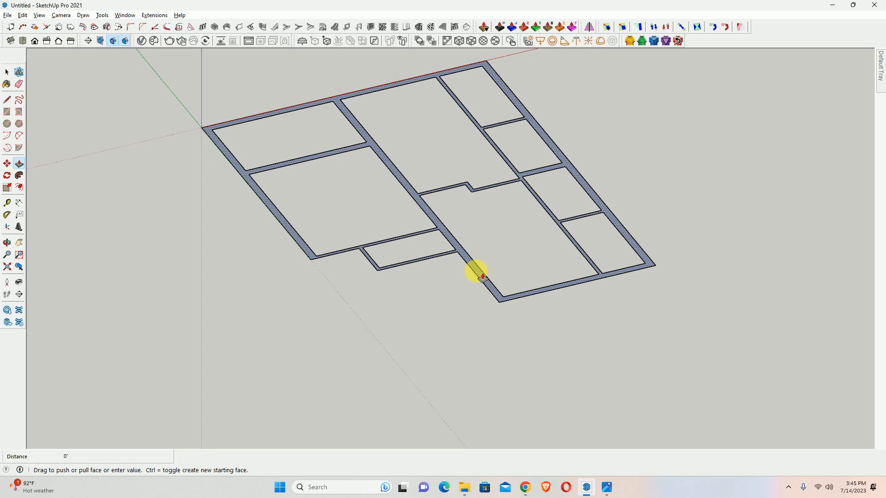
drag(483, 251, 488, 187)
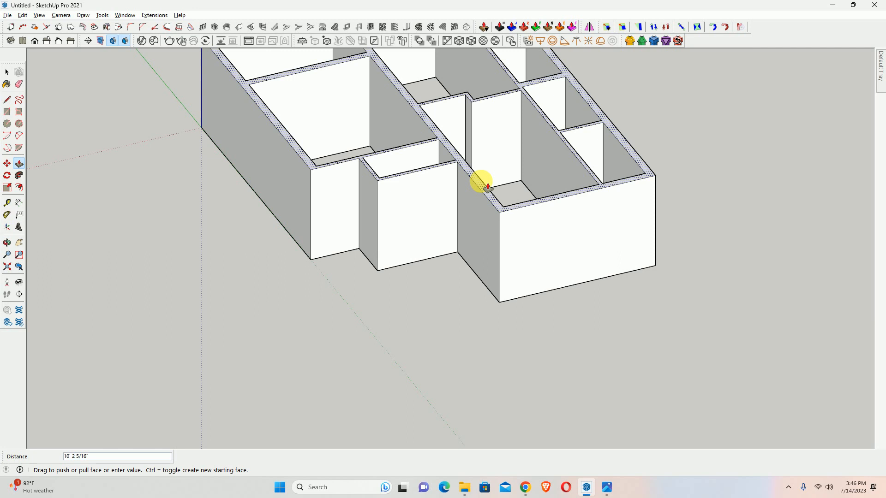
text(10)
key(Return)
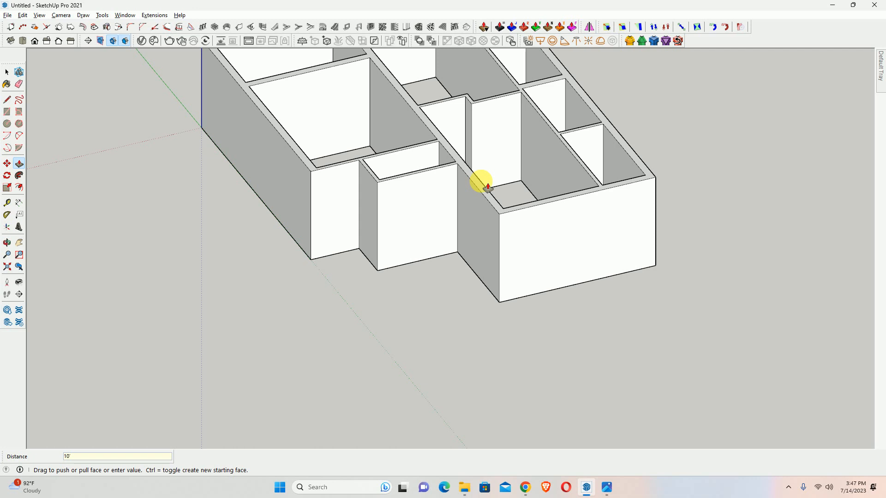
middle_drag(475, 182, 337, 280)
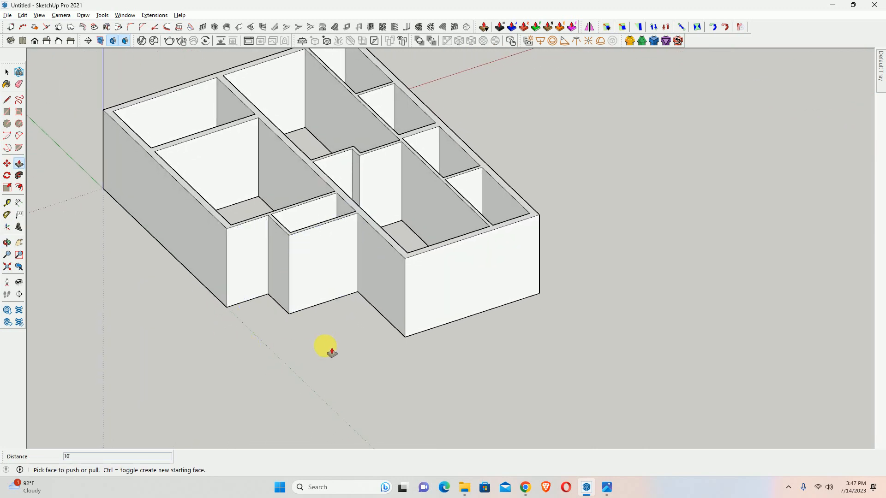
key(space)
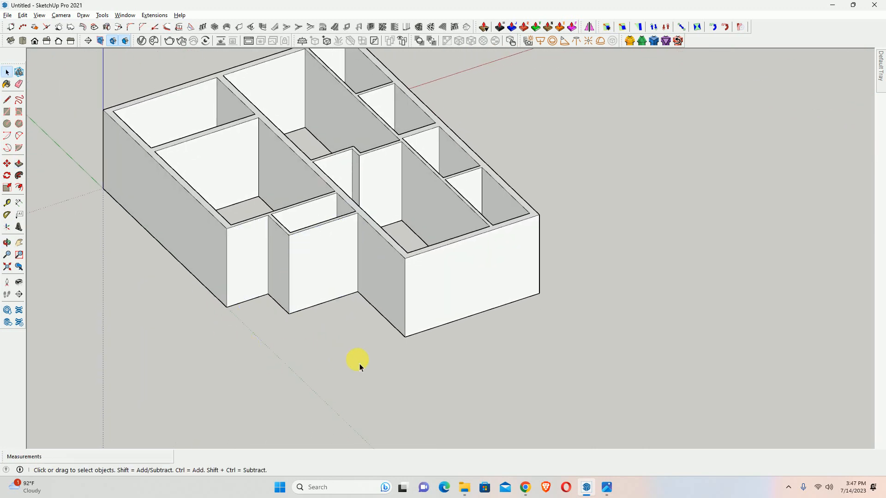
Check the door, window, opening and ventilator sizes in the reference image's specifications table, and return to the front walls of the model
click(607, 487)
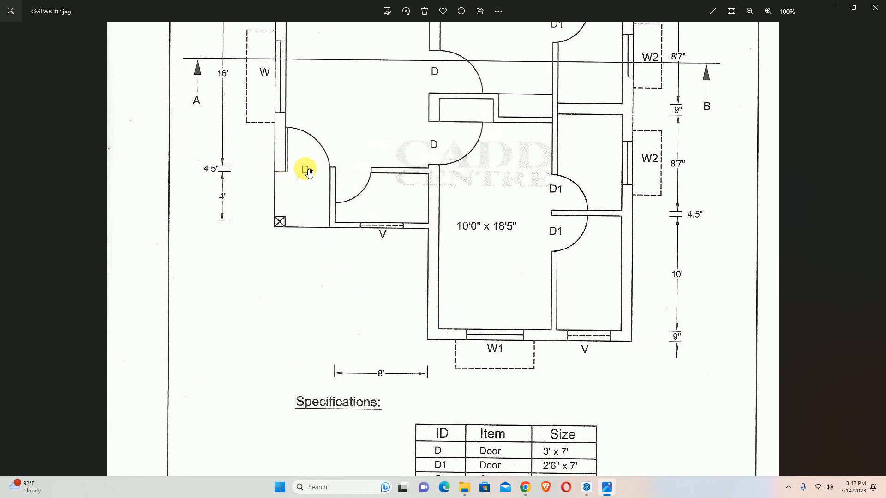
scroll(381, 200, down, 5)
scroll(469, 385, up, 6)
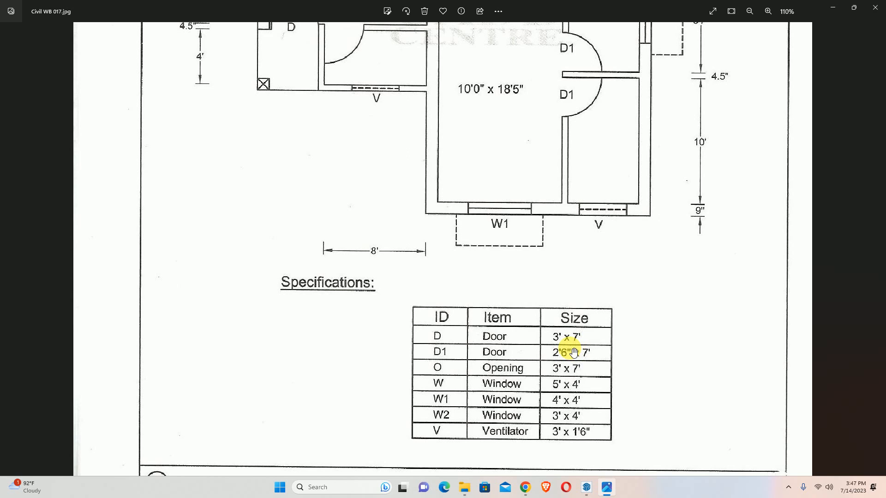
key(alt+Tab)
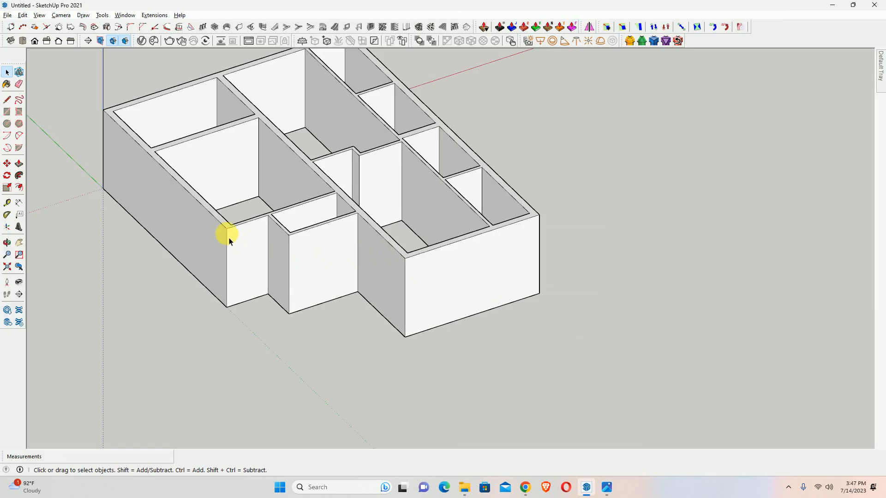
key(alt+Tab)
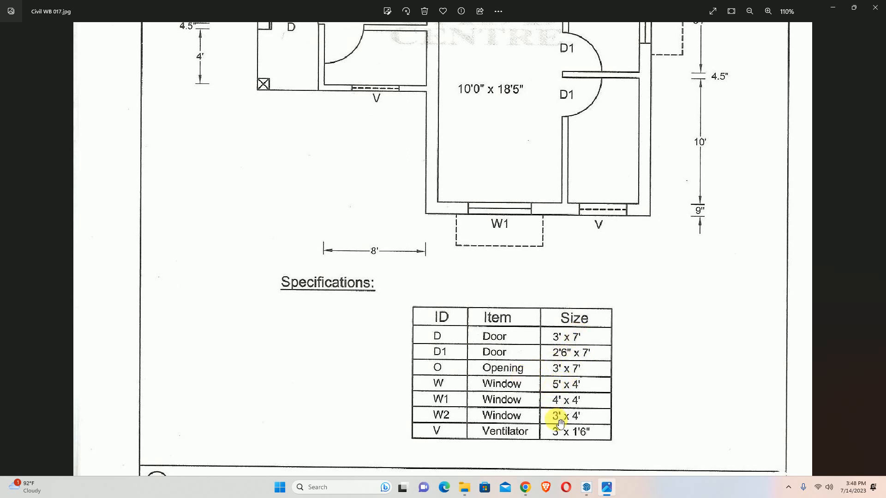
key(alt+Tab)
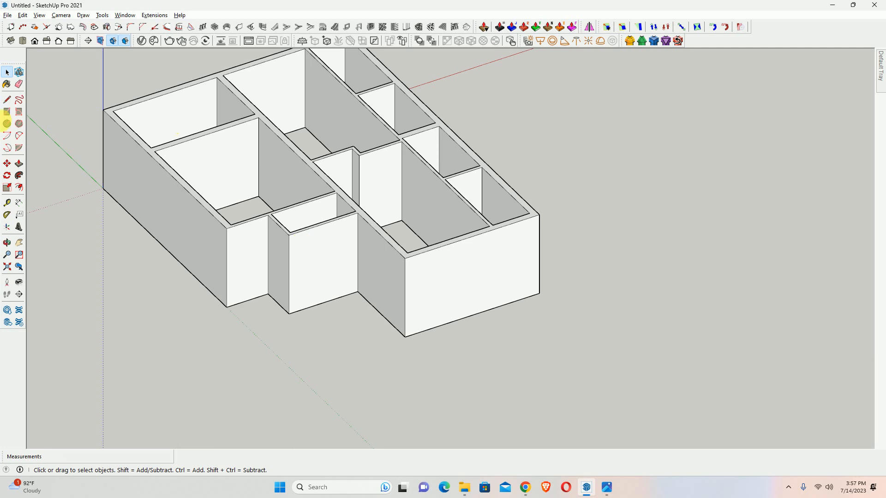
middle_drag(291, 205, 227, 276)
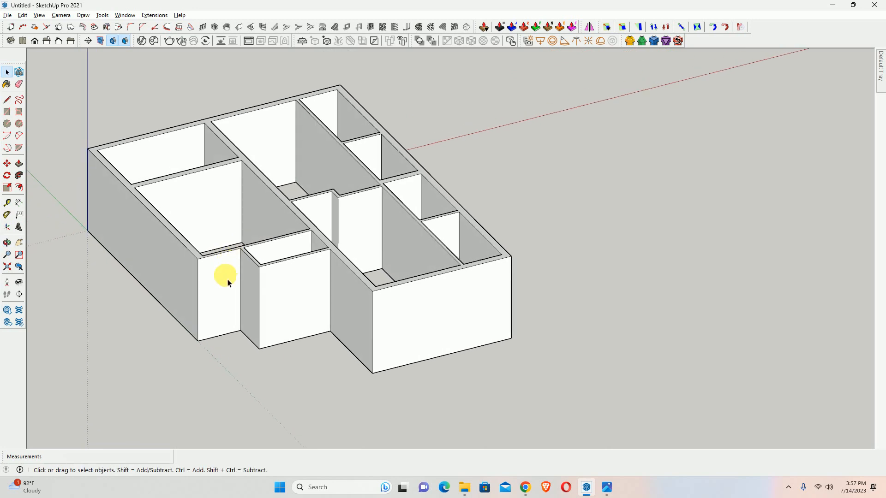
Place two vertical guides on the narrow front wall for a door, one 9" from its outer corner and one 36" beyond it
scroll(217, 279, up, 3)
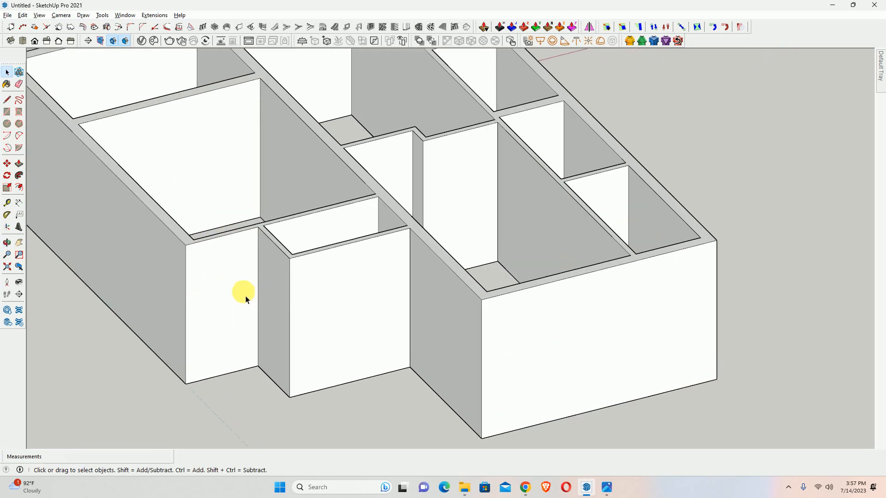
key(t)
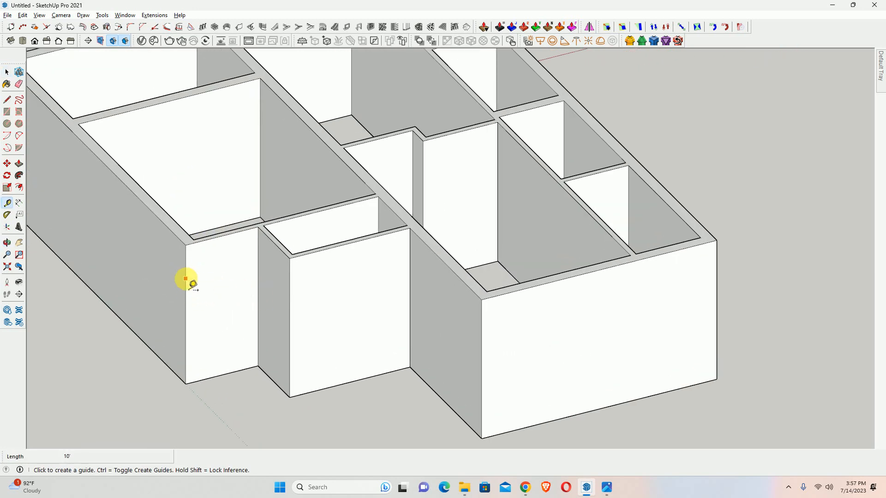
click(185, 279)
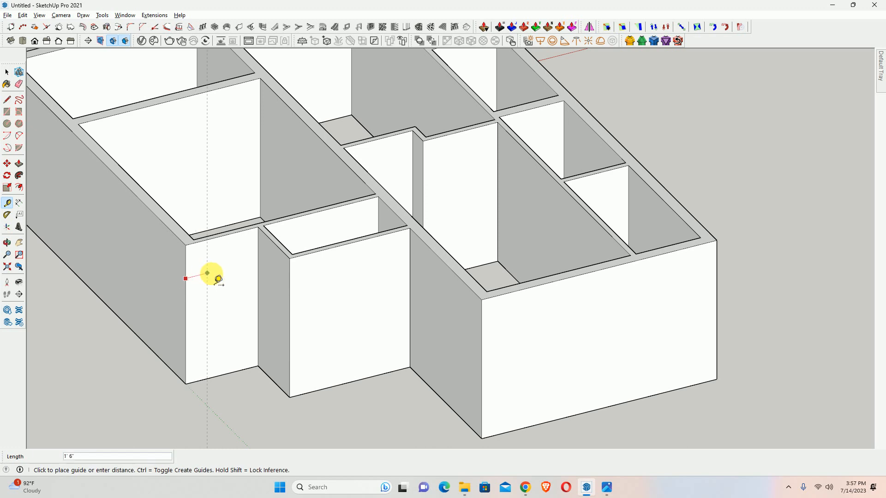
scroll(225, 277, up, 3)
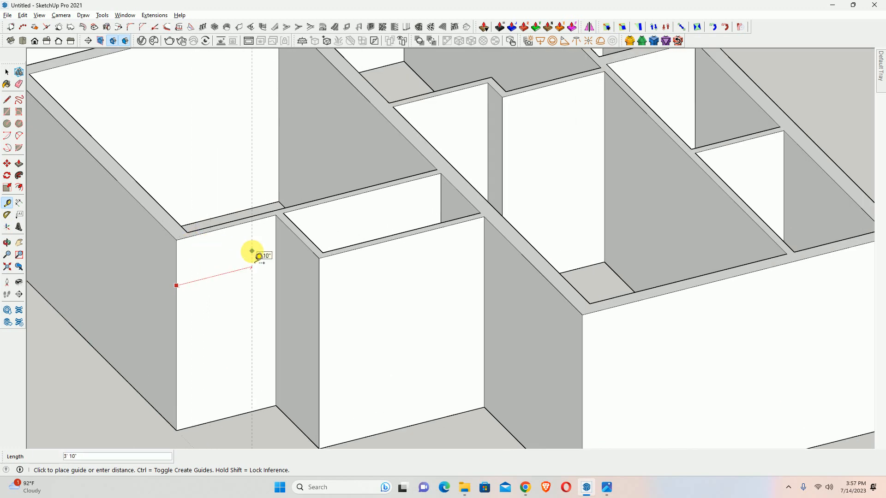
text(9)
key(Return)
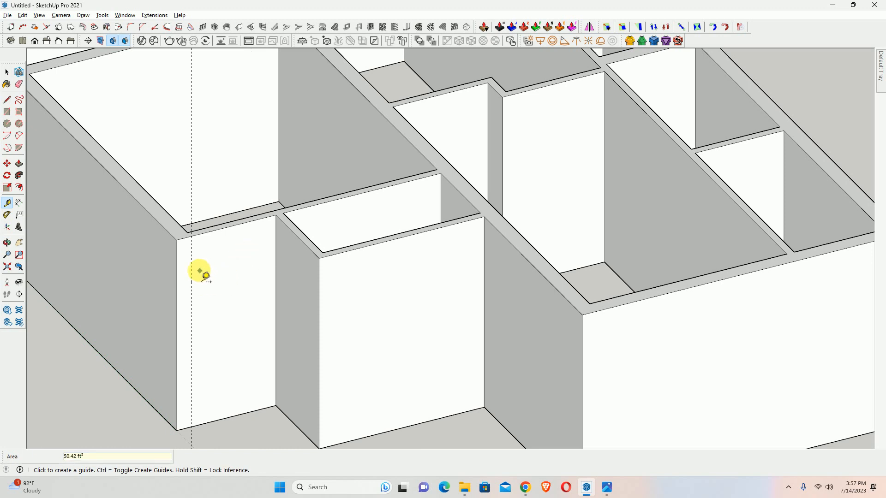
click(191, 268)
text(36)
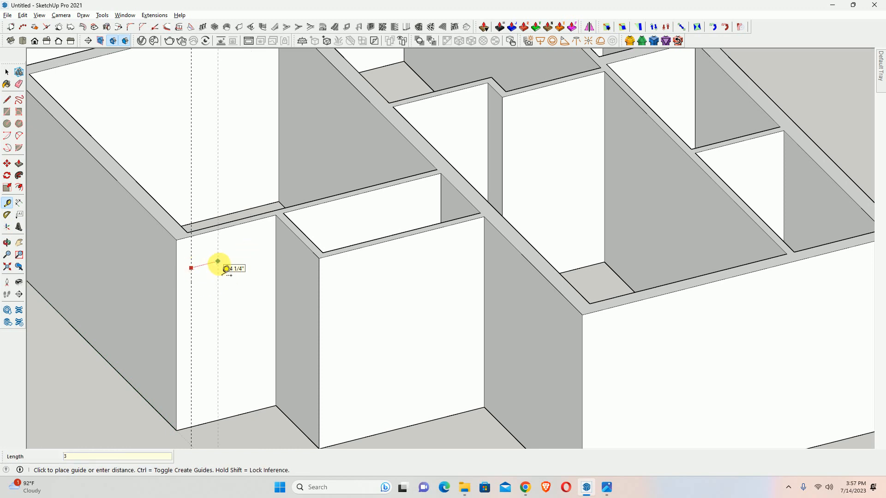
key(Return)
Place a horizontal guide 7' above the narrow front wall's base and draw the 7' by 3' door rectangle between the guides
click(226, 418)
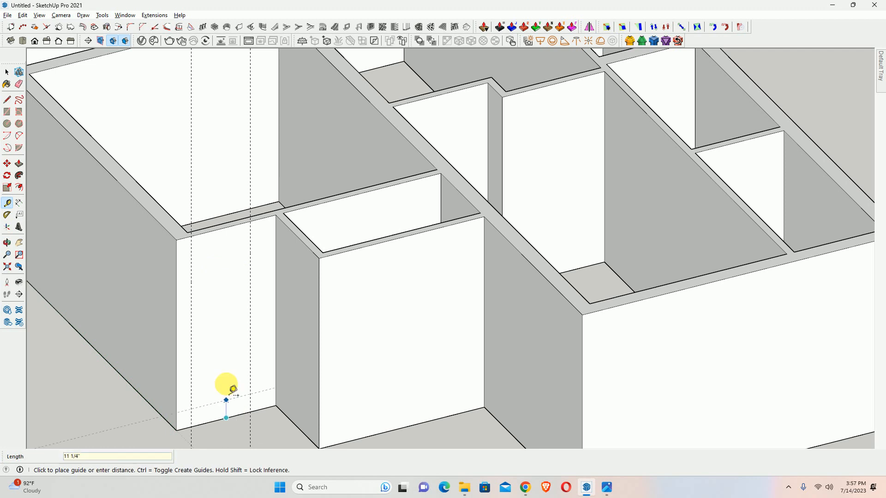
text(7)
key(Return)
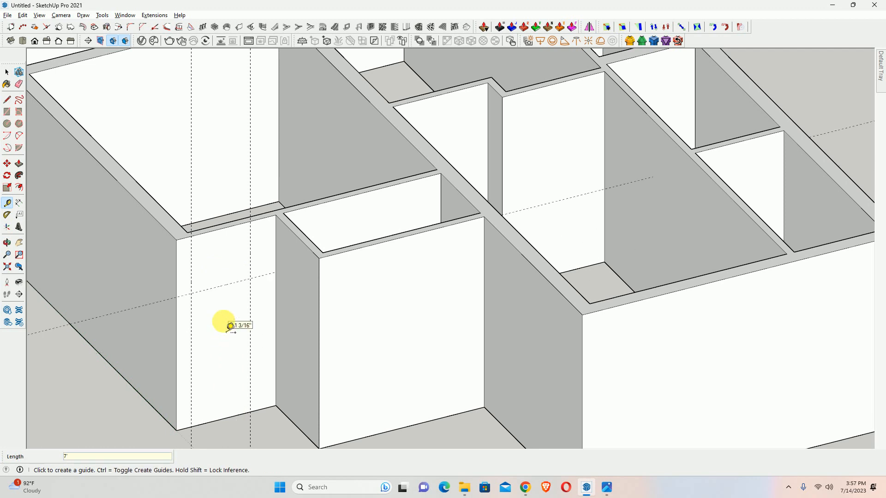
shift+middle_drag(230, 326, 213, 270)
key(r)
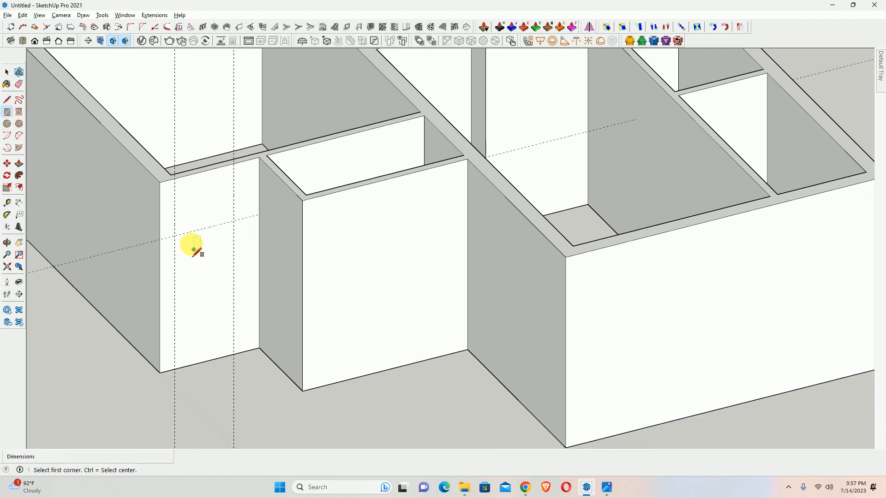
click(175, 236)
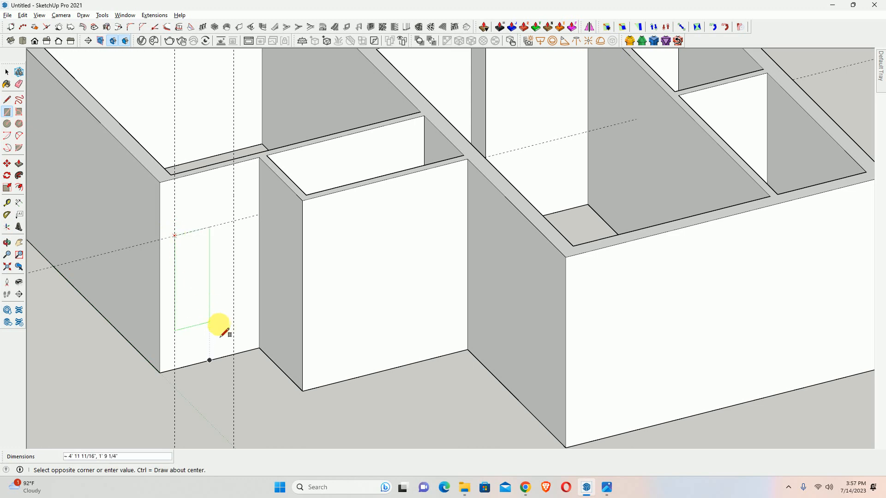
click(234, 356)
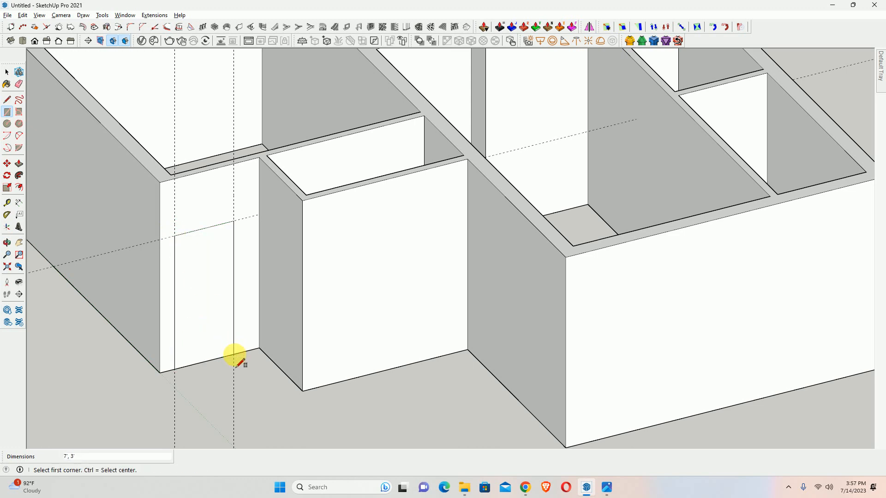
Cut the door opening by pushing the door rectangle 4 1/2" through the full wall thickness with Push/Pull
key(space)
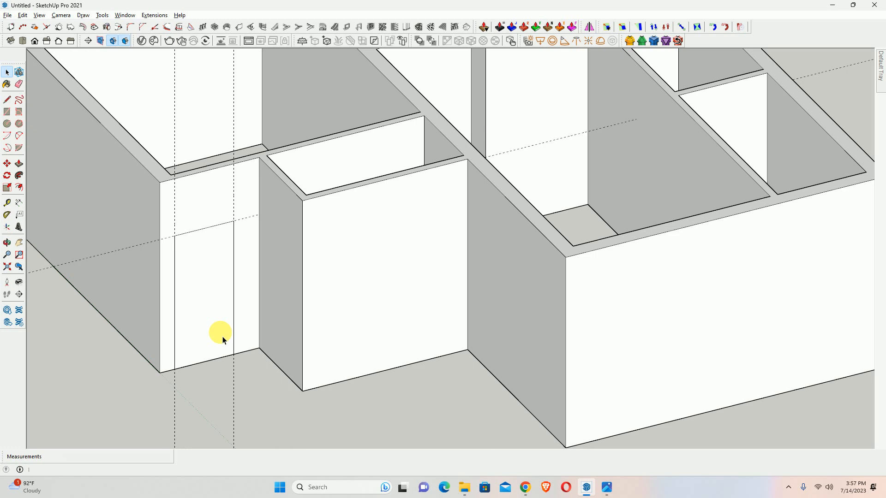
key(p)
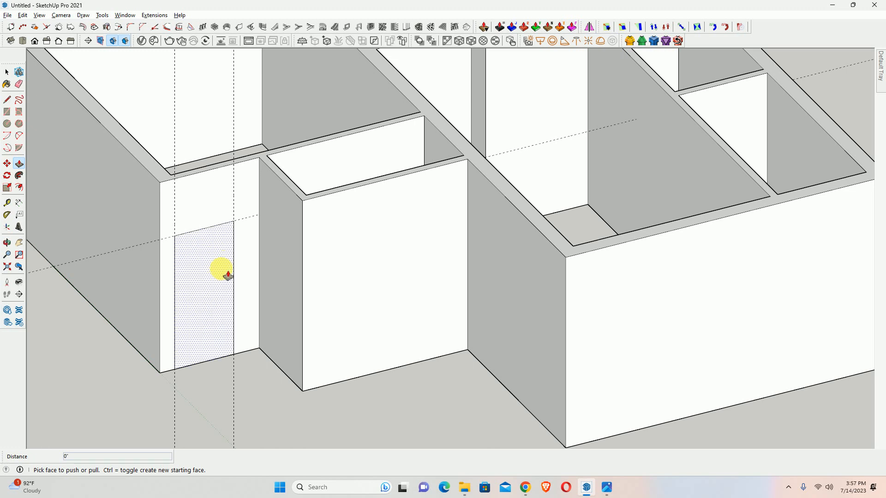
click(227, 275)
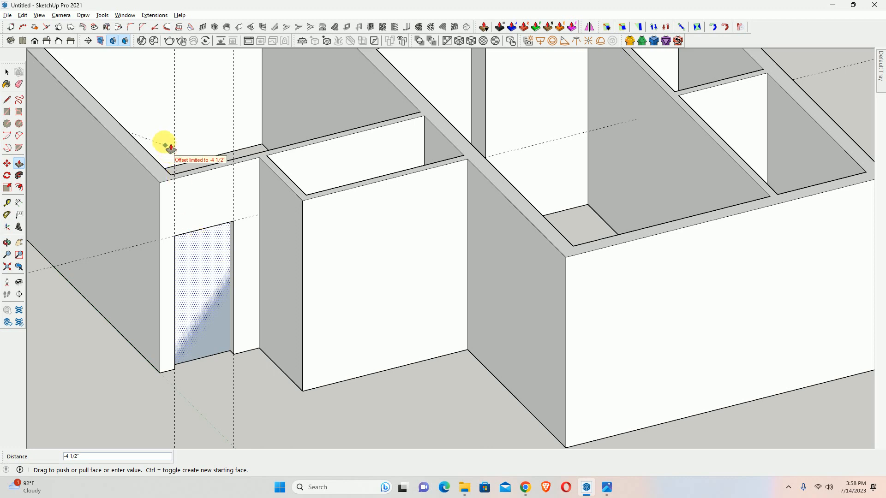
middle_drag(170, 147, 128, 237)
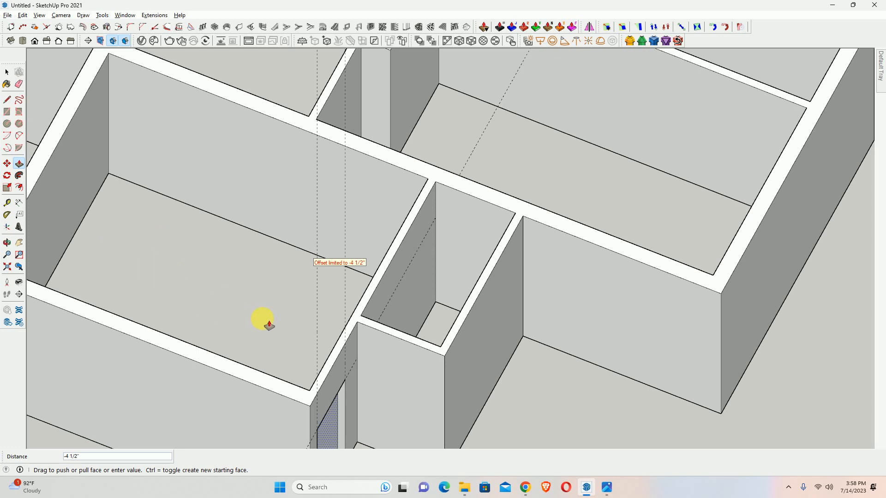
middle_drag(269, 325, 115, 158)
scroll(219, 260, up, 3)
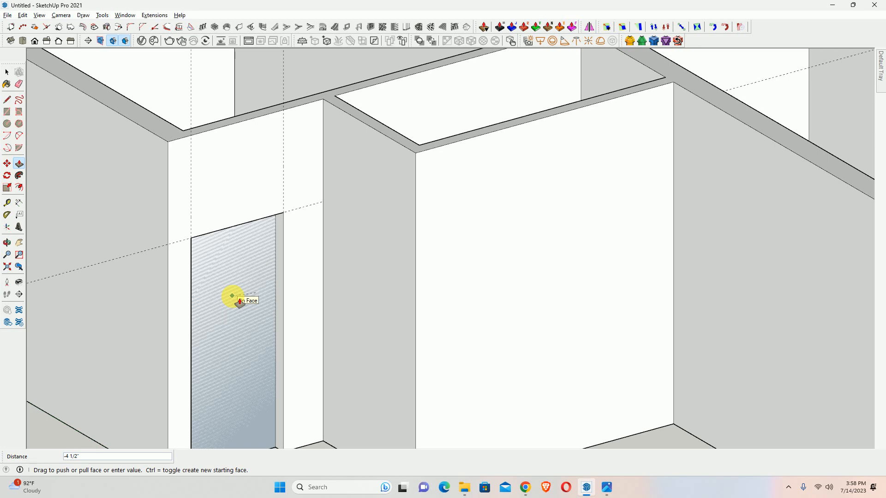
drag(232, 295, 286, 227)
scroll(286, 231, up, 3)
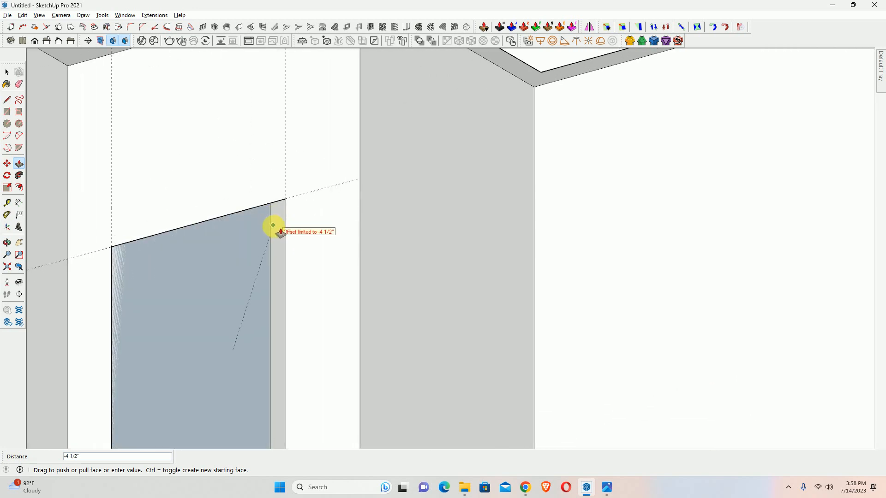
drag(281, 232, 197, 274)
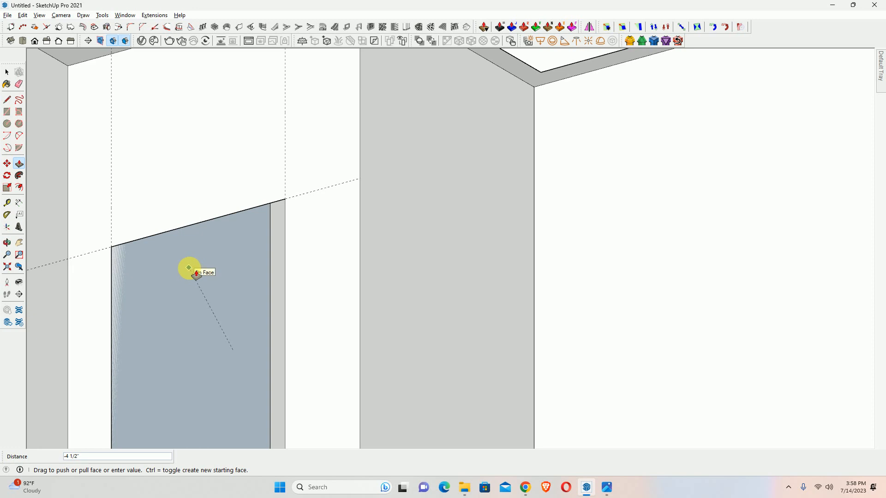
click(197, 274)
scroll(197, 275, down, 8)
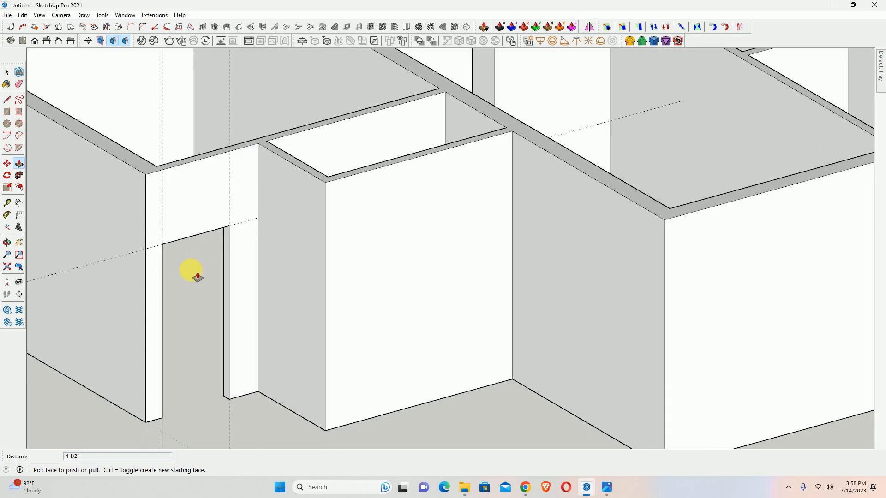
Examine the new door opening and its neighbouring walls from both sides
middle_drag(197, 276, 482, 202)
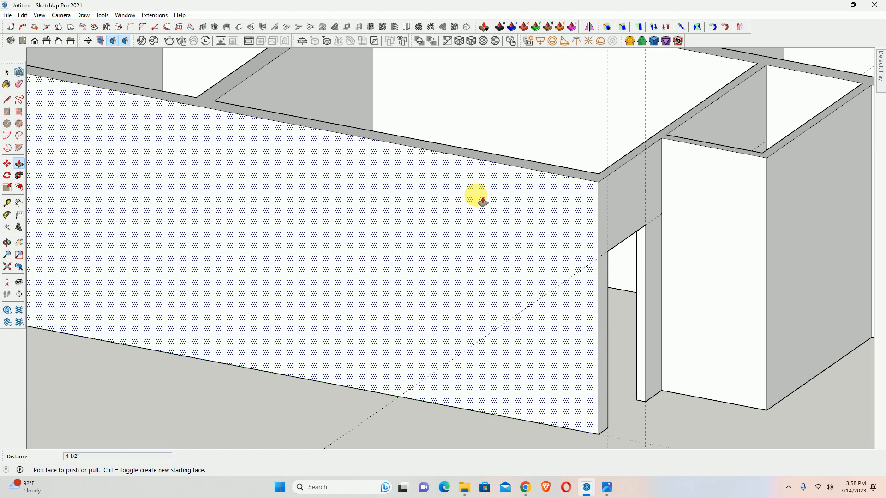
middle_drag(482, 202, 331, 275)
scroll(364, 243, down, 1)
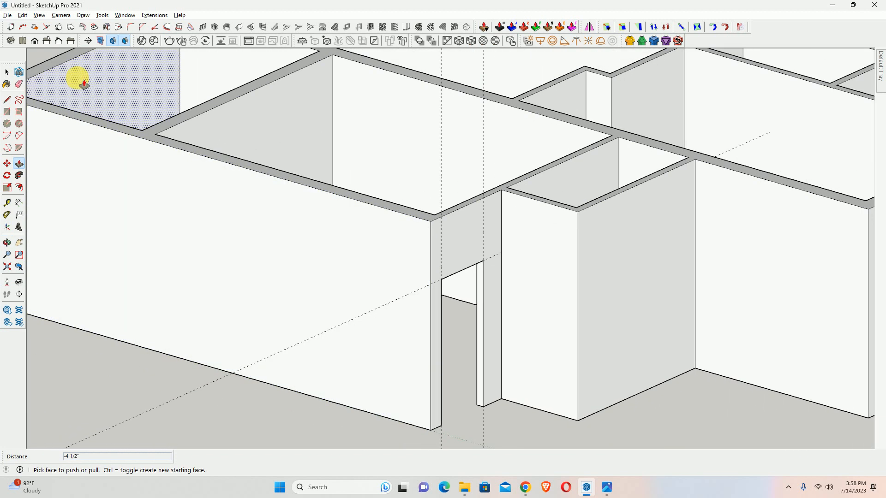
click(59, 17)
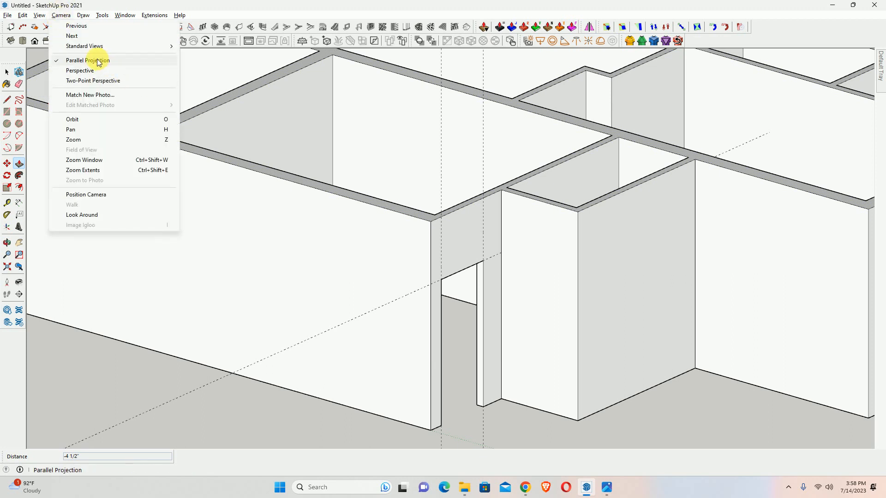
click(115, 334)
middle_drag(291, 238, 208, 245)
key(p)
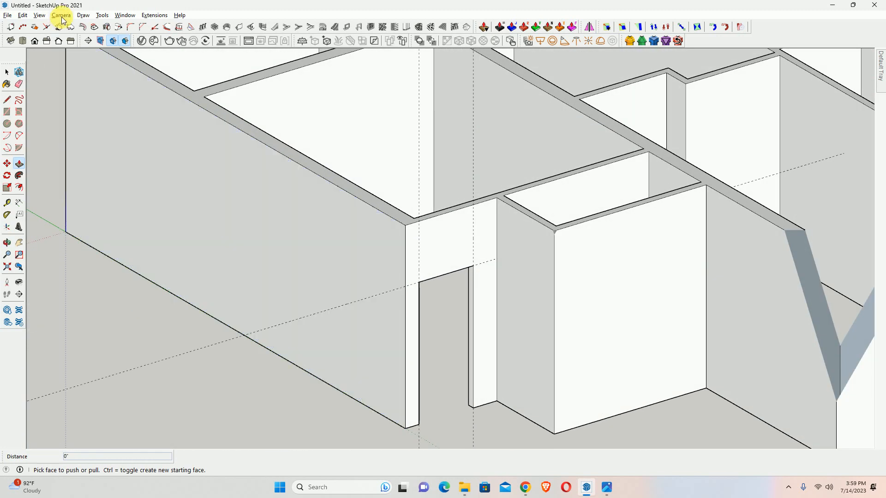
Switch the camera from parallel projection to Perspective and fit the whole model in view, facing the front walls
click(62, 15)
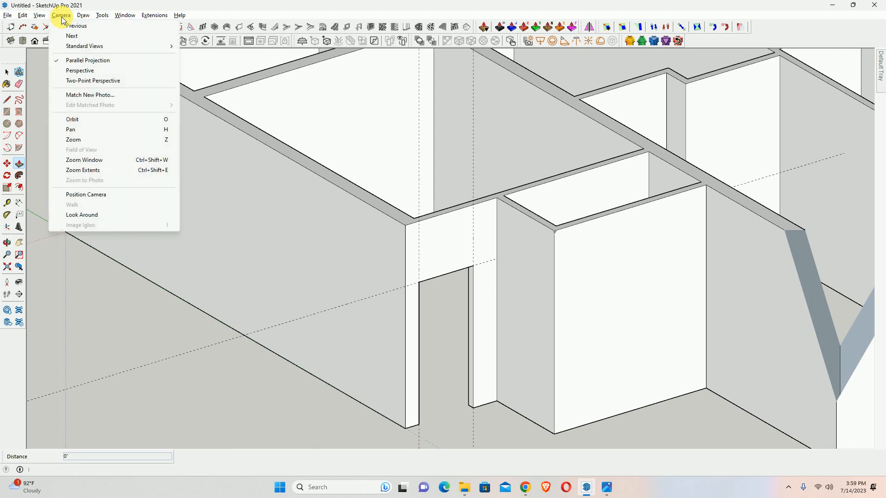
click(81, 74)
click(7, 242)
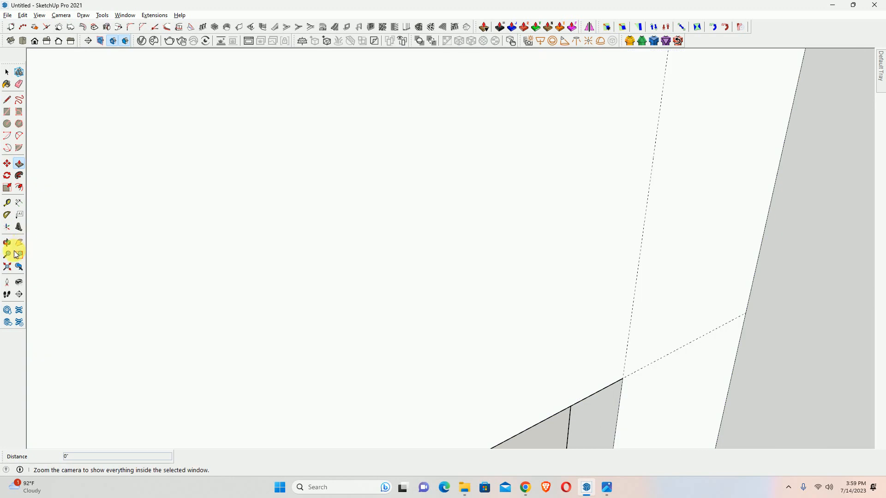
click(7, 267)
drag(187, 217, 486, 255)
key(p)
middle_drag(486, 255, 474, 272)
middle_drag(339, 317, 263, 257)
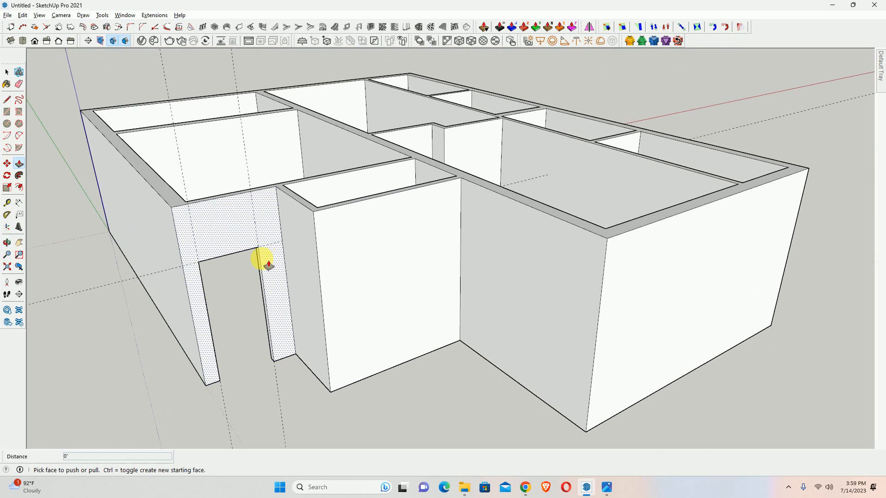
middle_drag(340, 310, 304, 295)
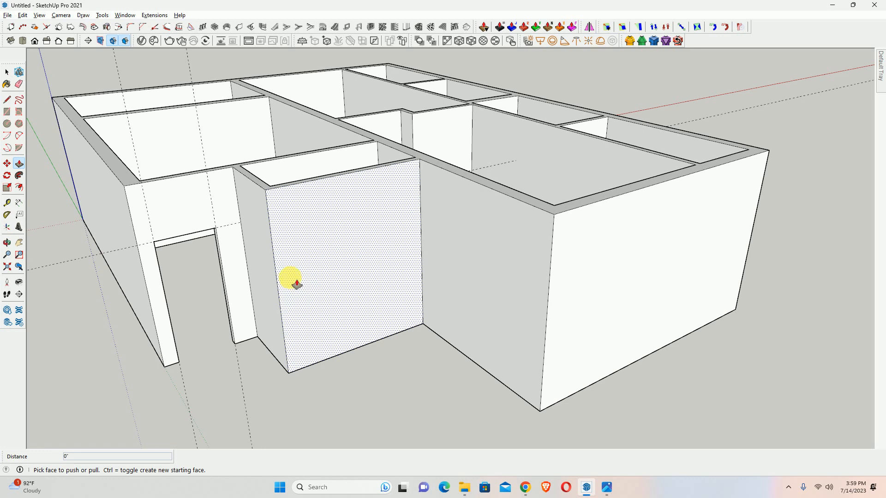
Place a horizontal guide 36" above the base edge of the projecting front wall beside the door
key(t)
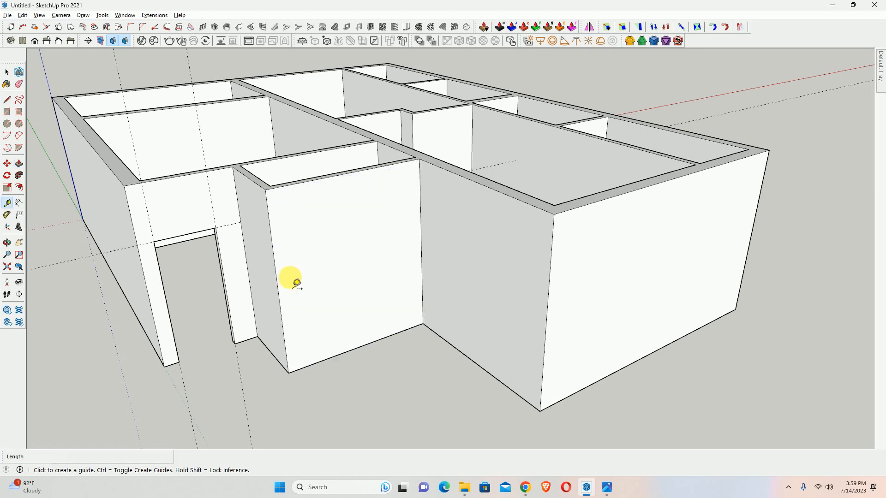
click(352, 350)
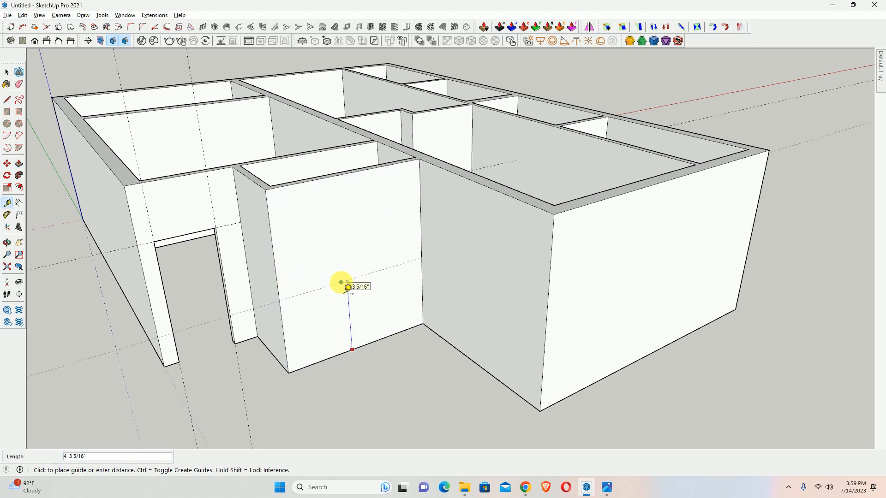
text(3')
key(Return)
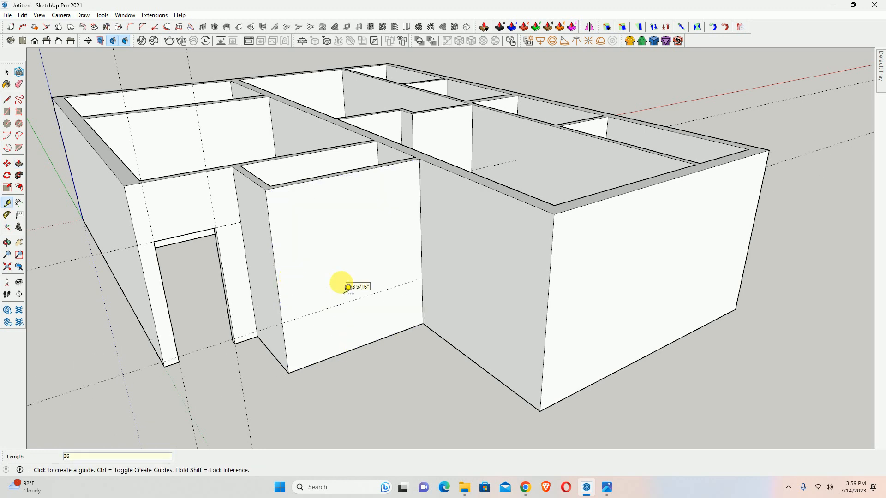
Place a second horizontal guide on the projecting front wall, 4' above the 36" guide
click(342, 304)
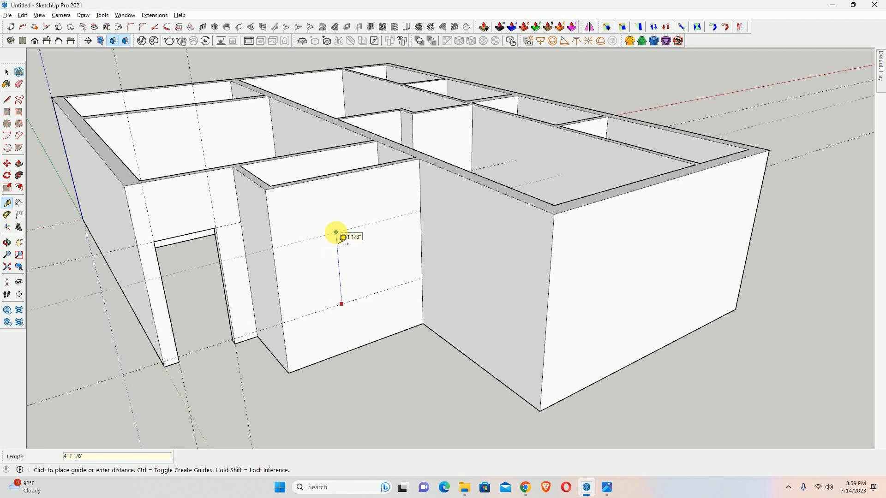
key(Return)
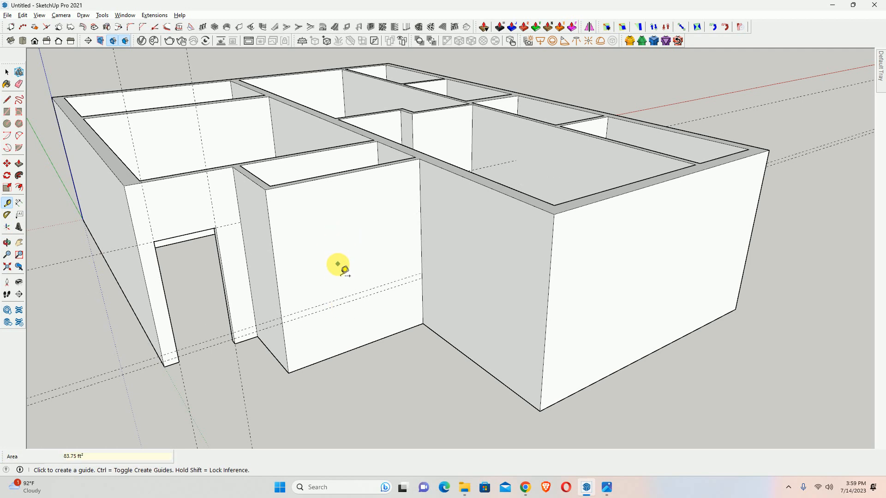
click(341, 303)
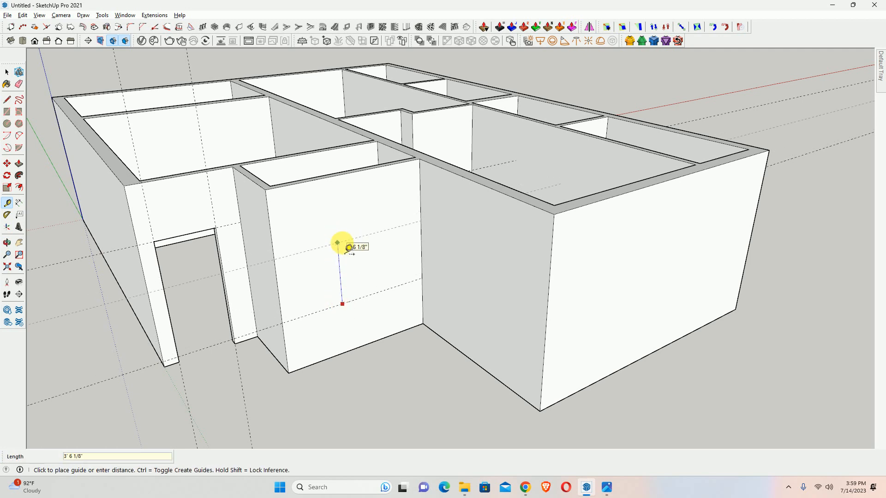
key(Escape)
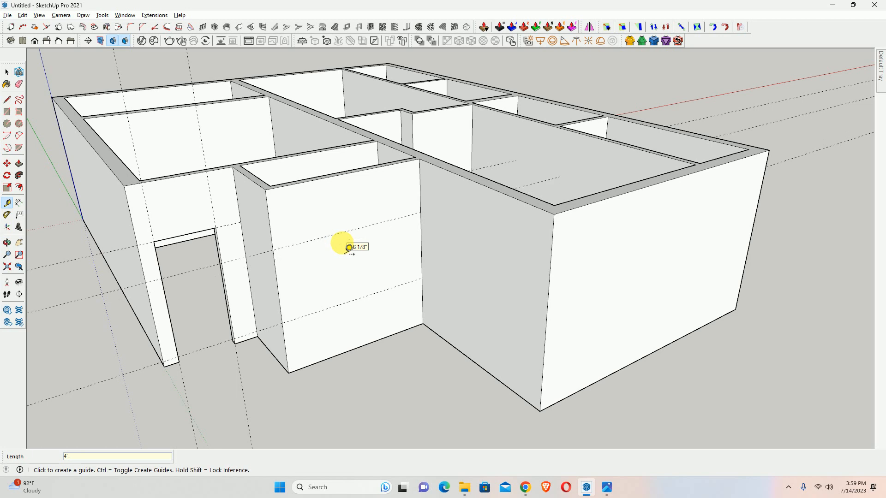
click(275, 271)
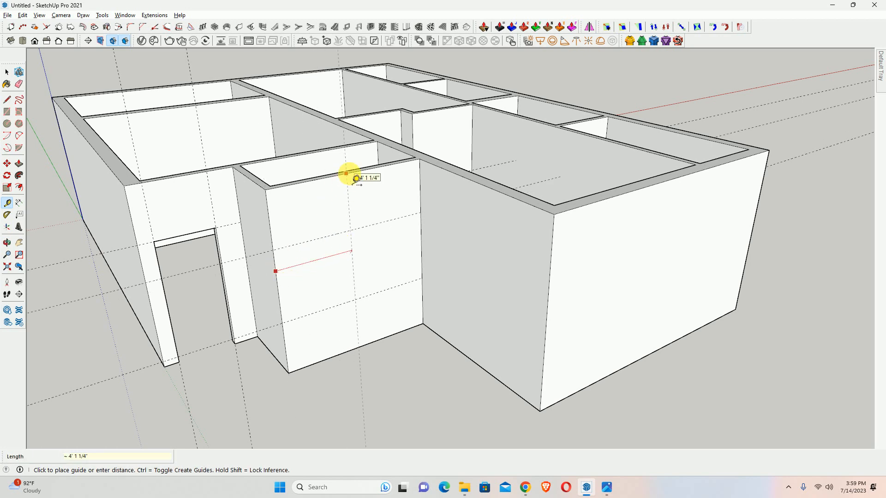
scroll(349, 175, up, 2)
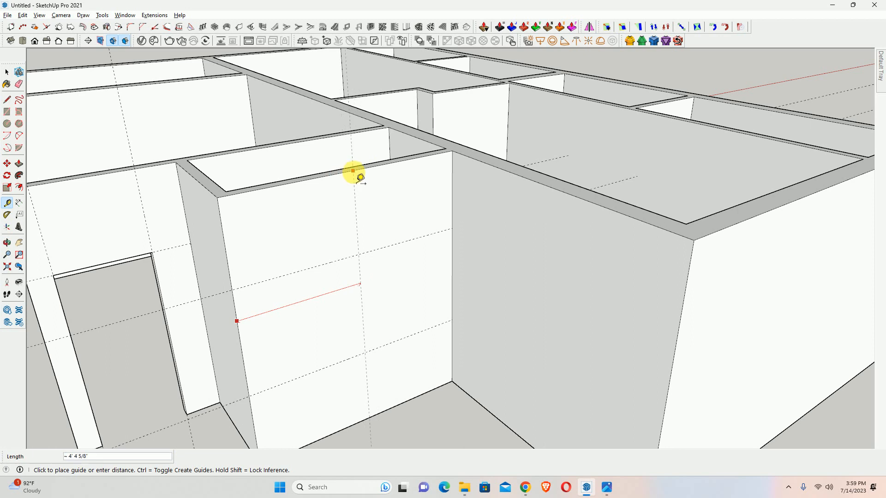
scroll(356, 178, up, 1)
scroll(354, 177, up, 1)
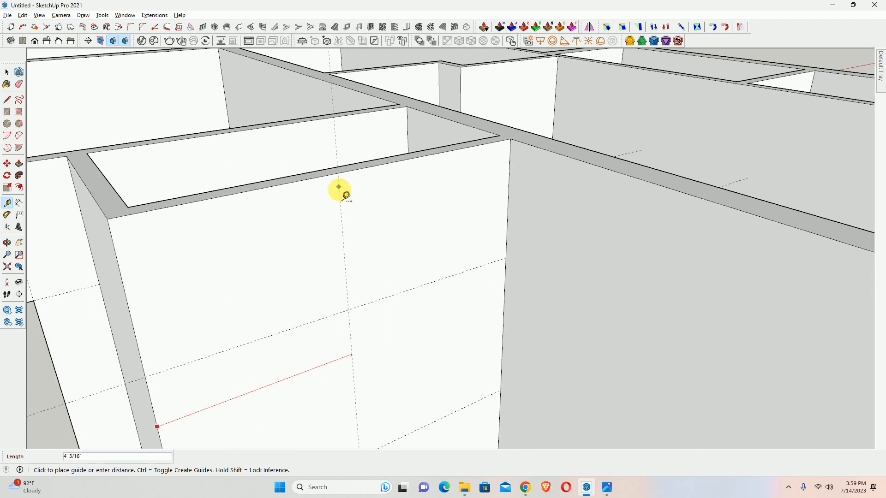
scroll(295, 185, down, 1)
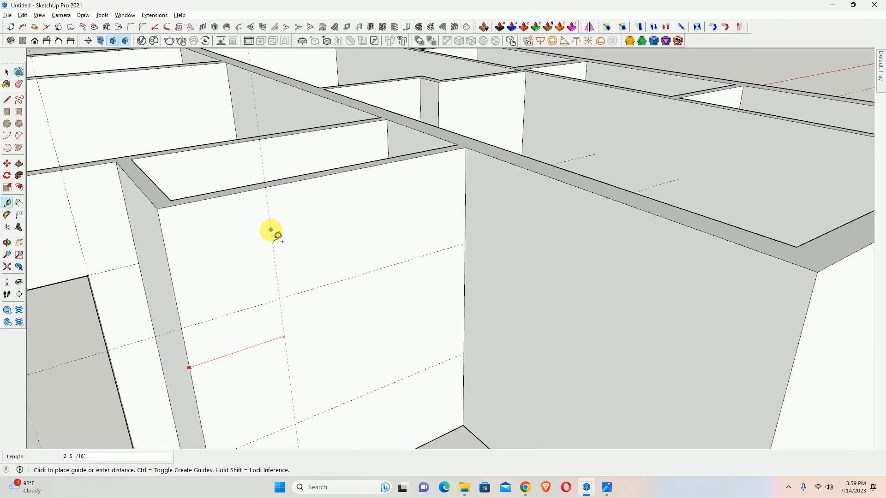
key(Escape)
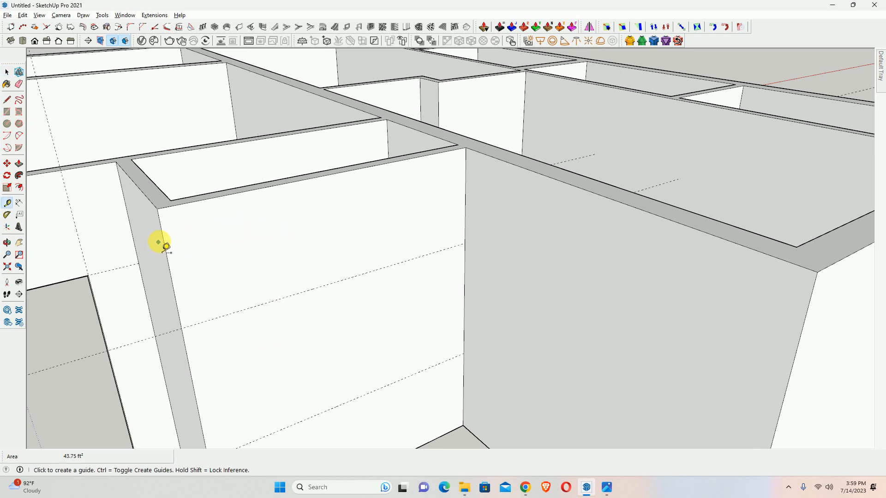
Place a vertical guide at the middle of the projecting front wall beside the door, plus one guide 24" to each side of it
click(163, 236)
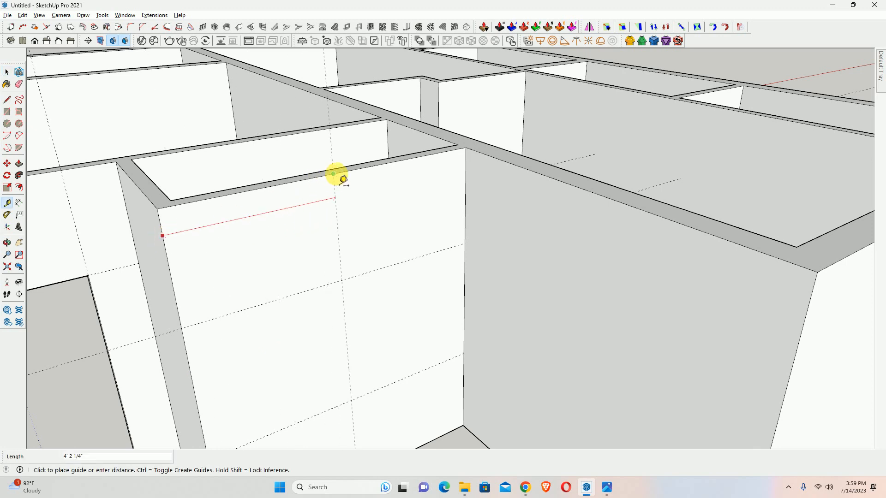
middle_drag(332, 222, 339, 241)
click(335, 237)
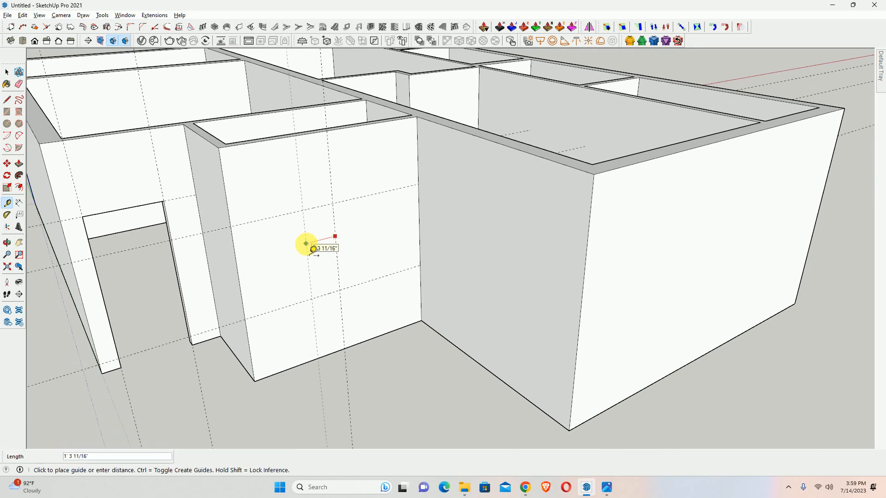
click(313, 249)
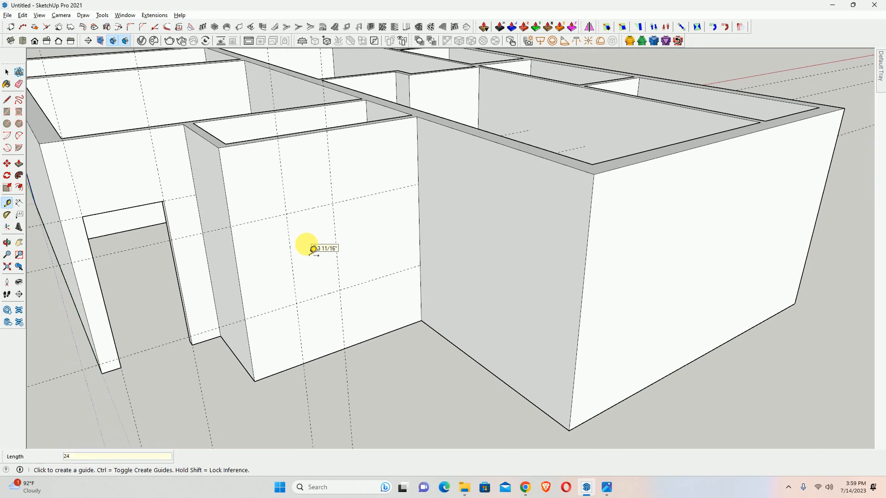
click(335, 232)
text(11)
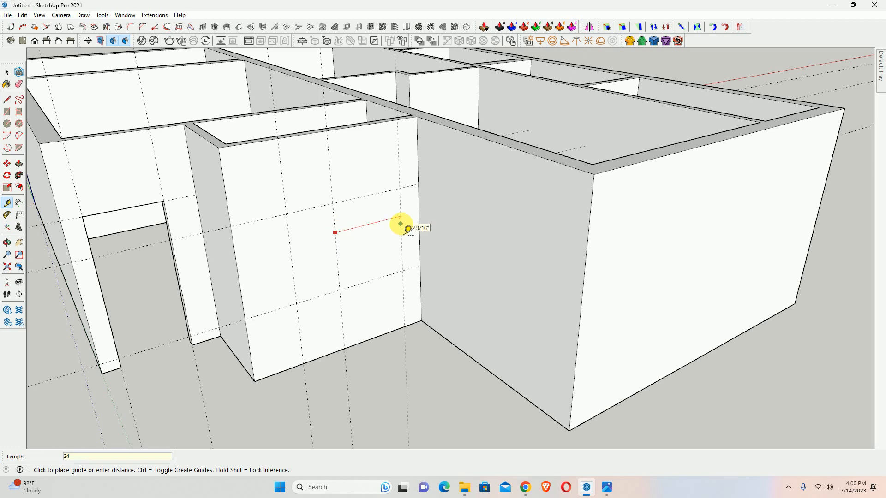
key(Return)
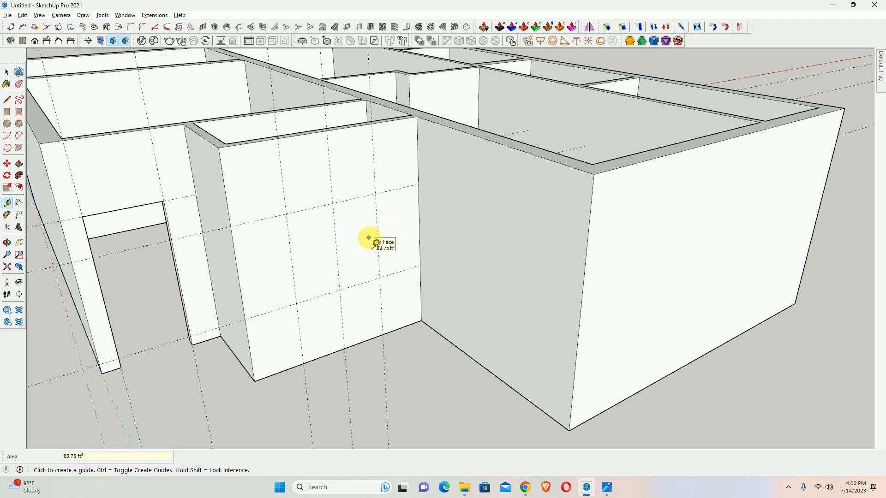
Draw a 4' by 4' rectangle between the guides on the projecting wall and push it 4 1/2" through to open the window
key(r)
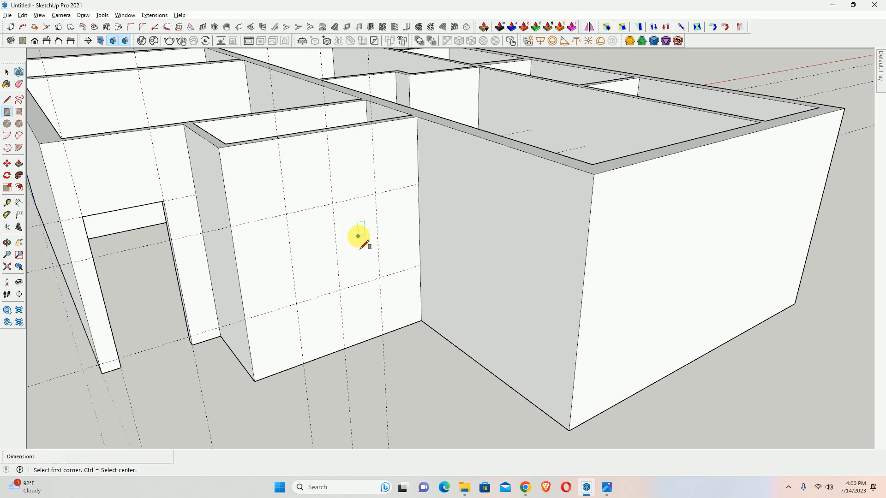
click(286, 213)
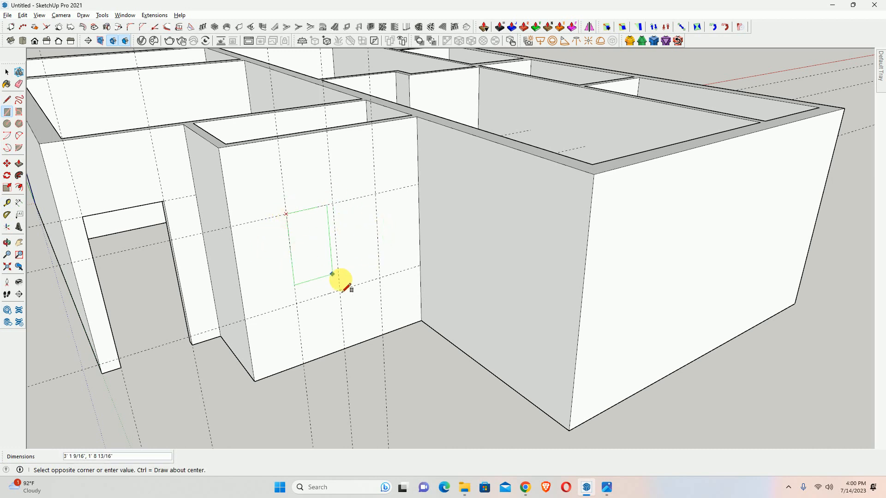
click(373, 274)
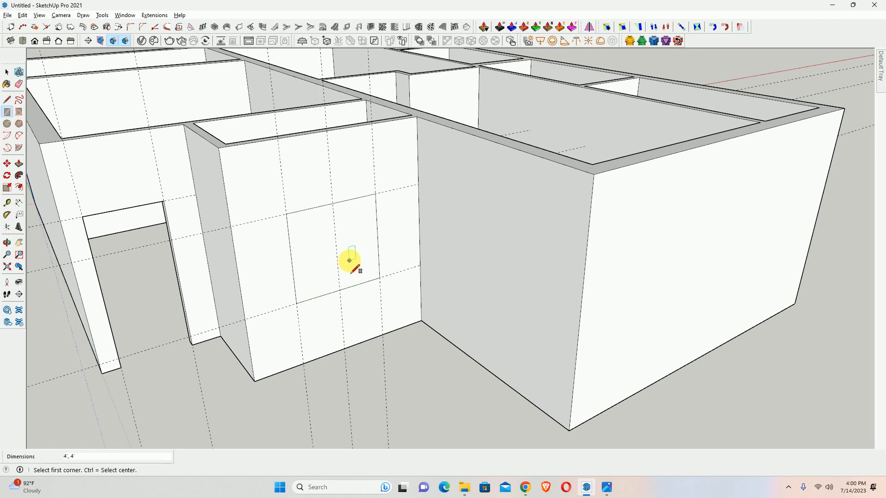
key(p)
click(353, 249)
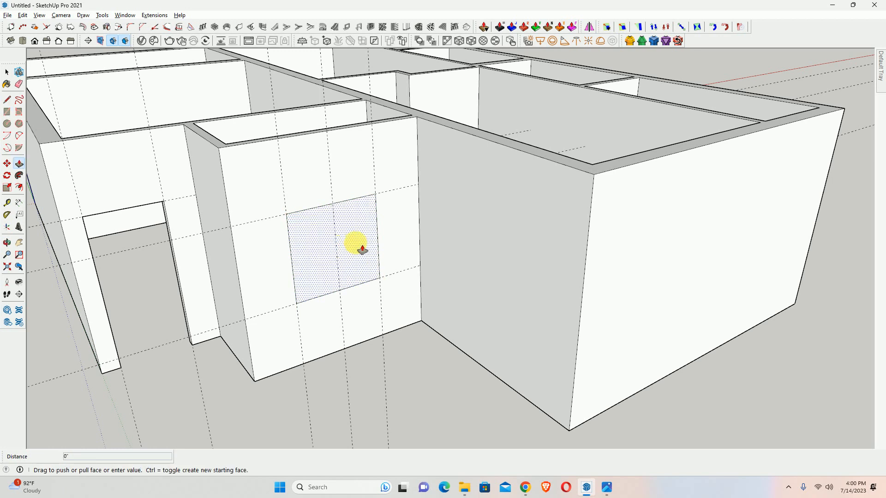
click(320, 233)
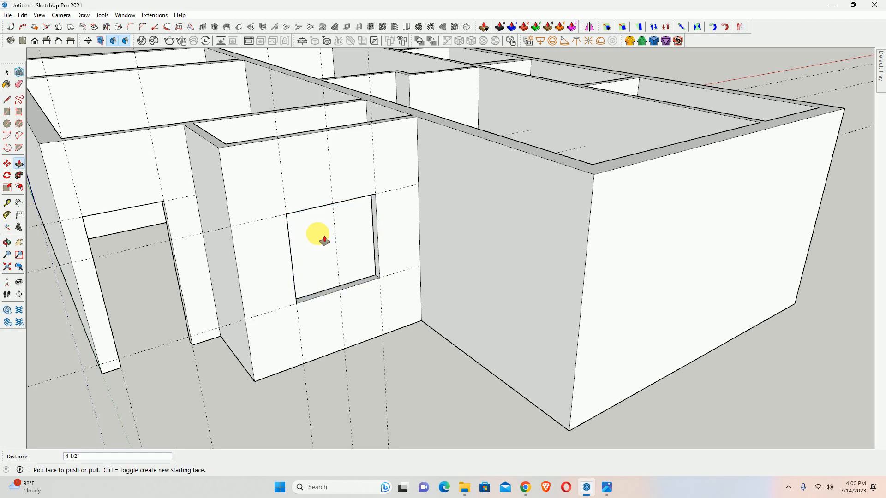
Place a horizontal guide 36" above the base edge of the foremost wall, beyond the new window opening
middle_drag(320, 233, 440, 185)
drag(440, 185, 383, 262)
middle_drag(383, 261, 303, 277)
scroll(298, 262, down, 3)
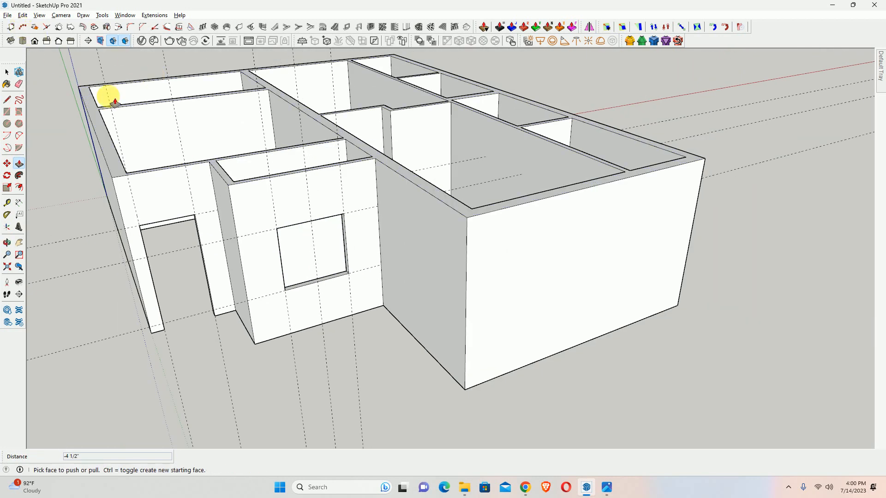
key(t)
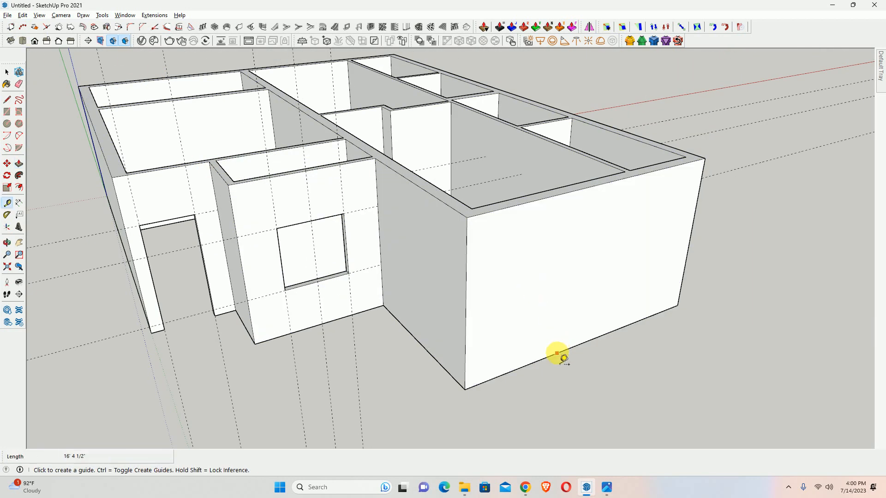
click(556, 354)
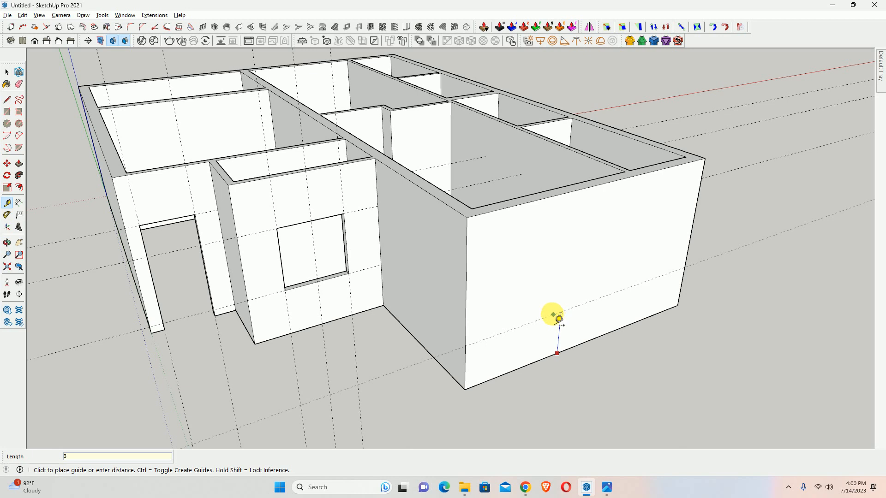
text(36)
key(Return)
middle_drag(524, 297, 415, 279)
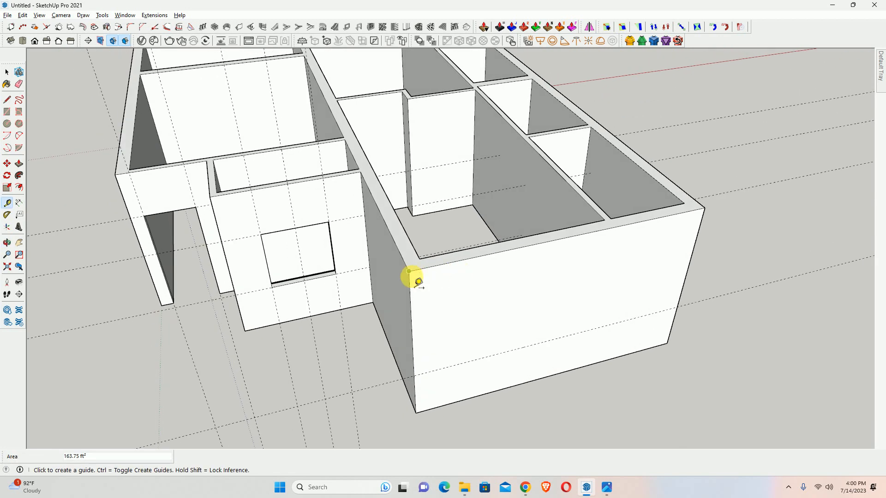
click(410, 293)
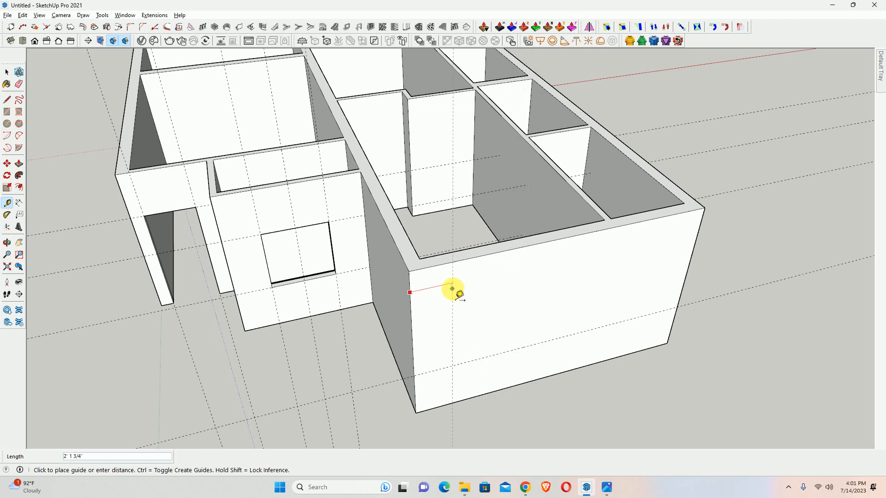
key(space)
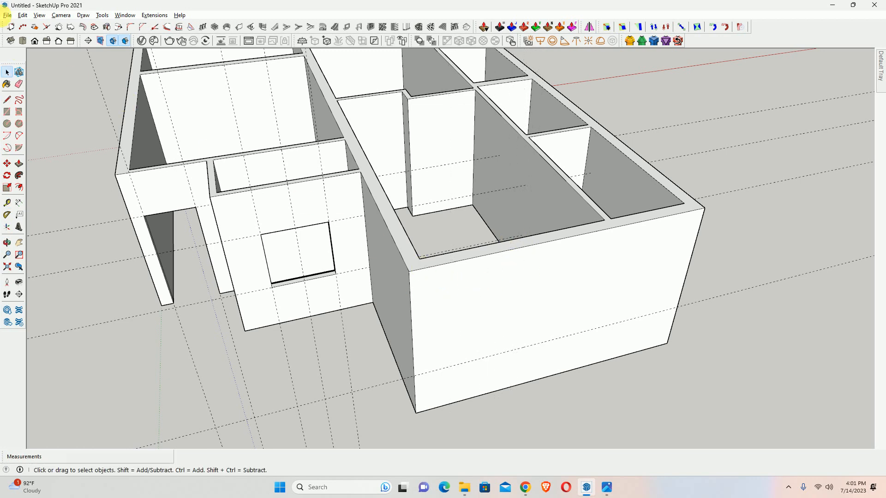
Switch to the top view and delete all guides from the model
click(34, 43)
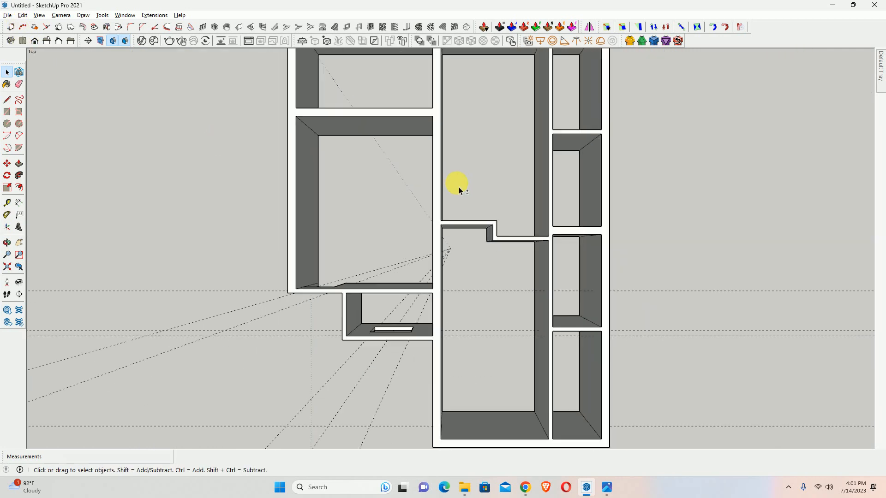
shift+middle_drag(457, 183, 105, 150)
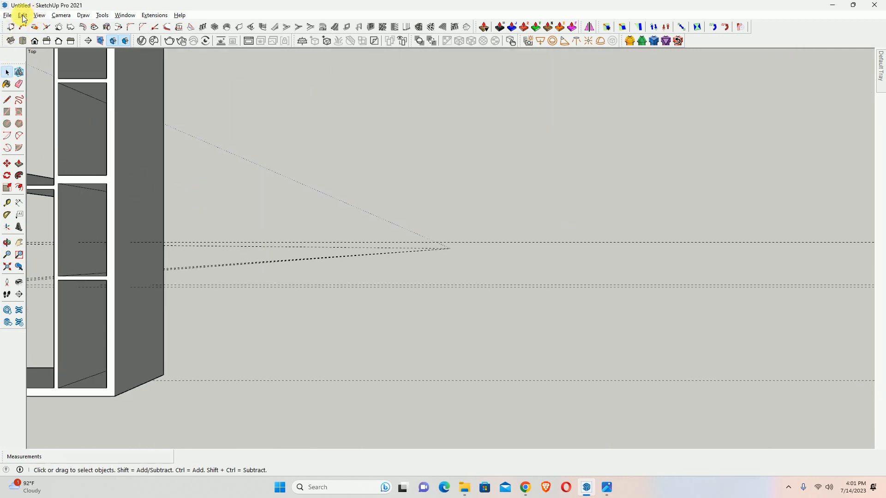
click(22, 16)
click(37, 100)
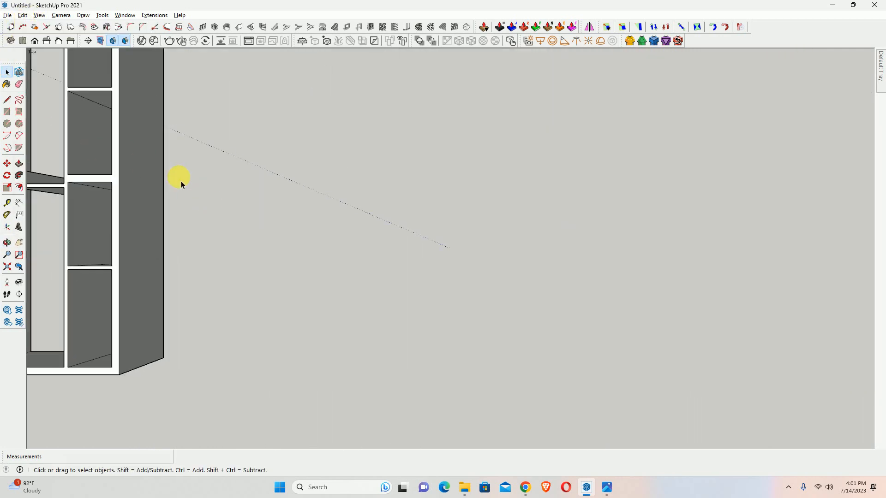
Switch the camera from perspective to Parallel Projection in the top view
click(39, 15)
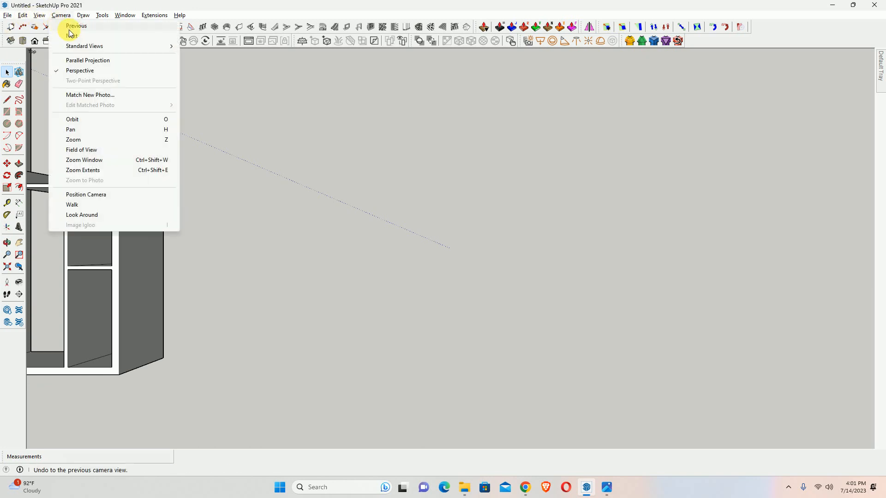
click(74, 60)
scroll(305, 208, down, 3)
shift+middle_drag(310, 220, 289, 287)
shift+middle_drag(305, 190, 262, 276)
Try a line in the empty area behind the house plan, toggling its lock to the red axis on and off
key(l)
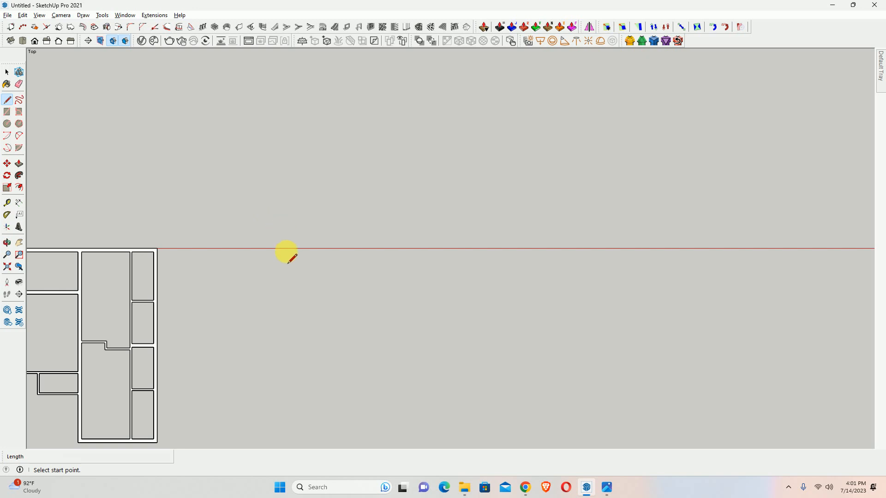
click(292, 222)
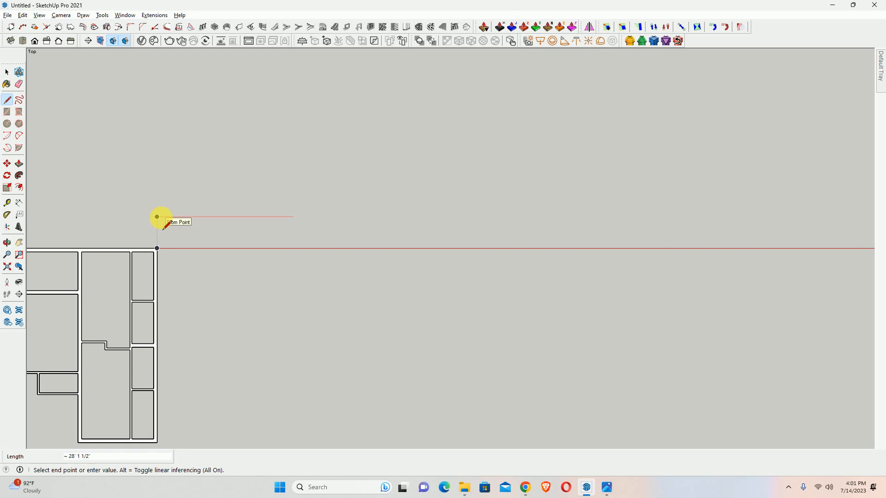
scroll(157, 217, up, 4)
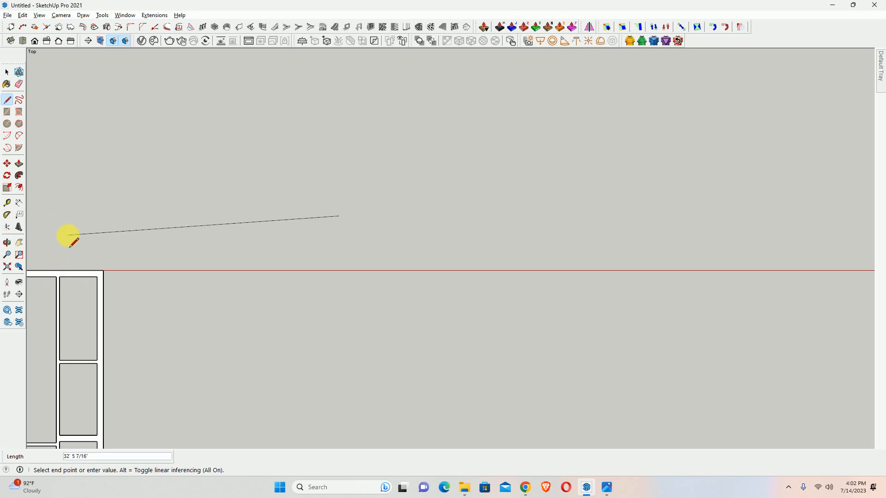
scroll(65, 239, up, 2)
scroll(65, 240, down, 1)
shift+middle_drag(65, 240, 257, 207)
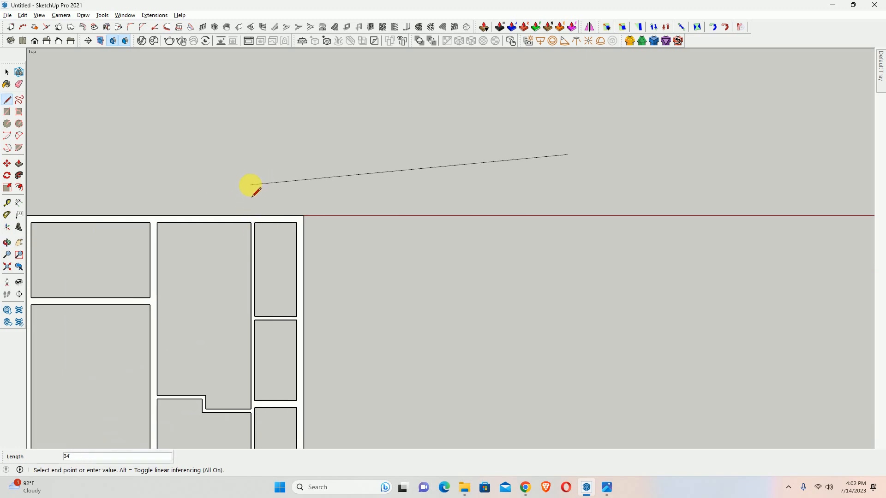
scroll(333, 156, down, 1)
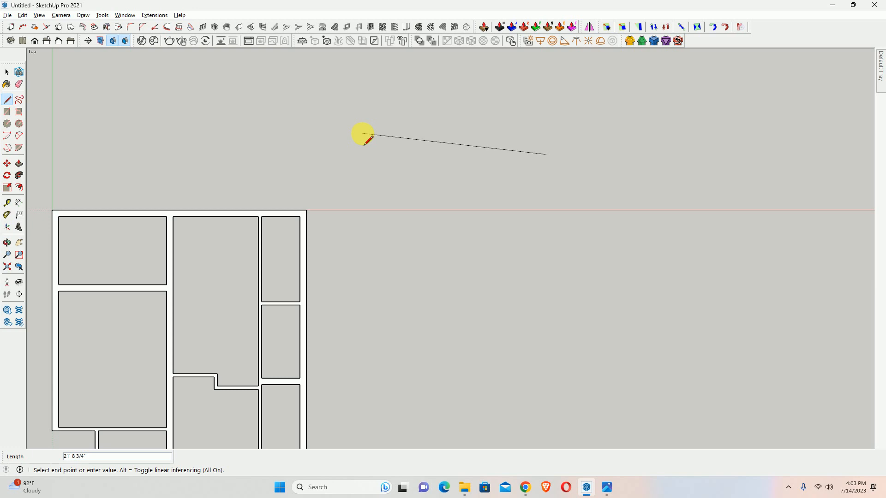
key(Right)
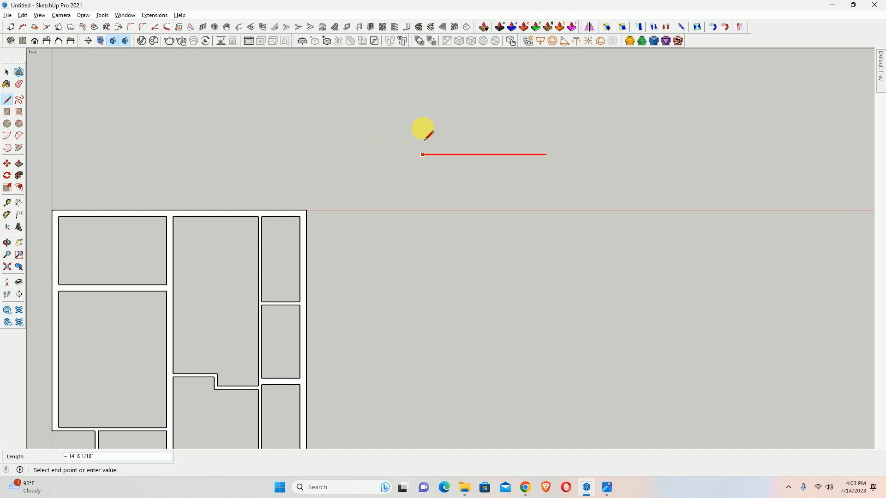
key(Right)
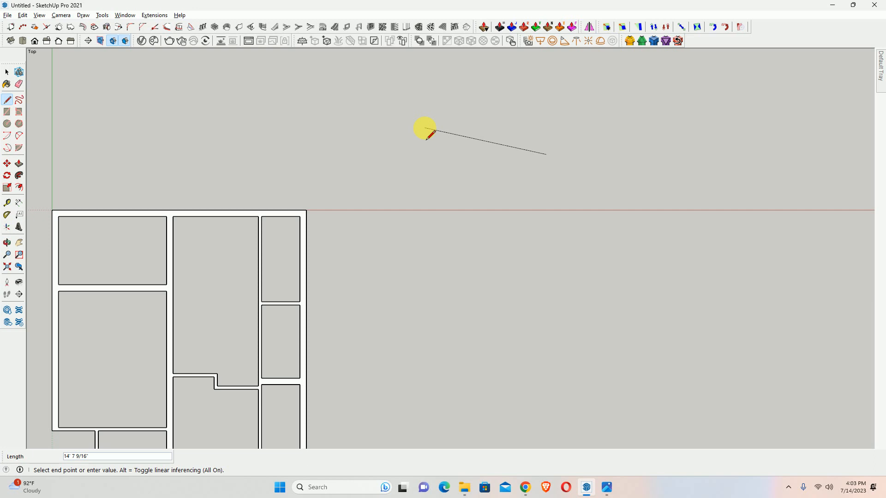
key(Right)
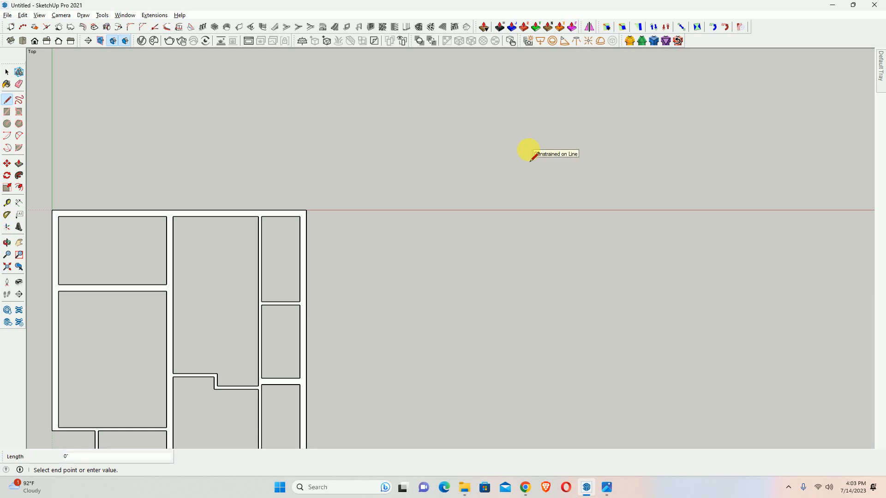
key(space)
Place a horizontal guide 36" above the base edge of the foremost wall
middle_drag(403, 237, 477, 62)
scroll(352, 282, up, 10)
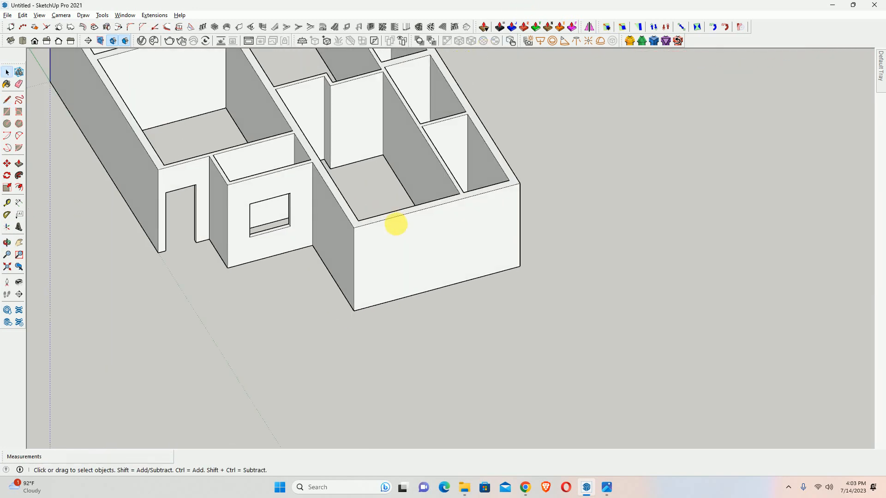
key(t)
click(408, 321)
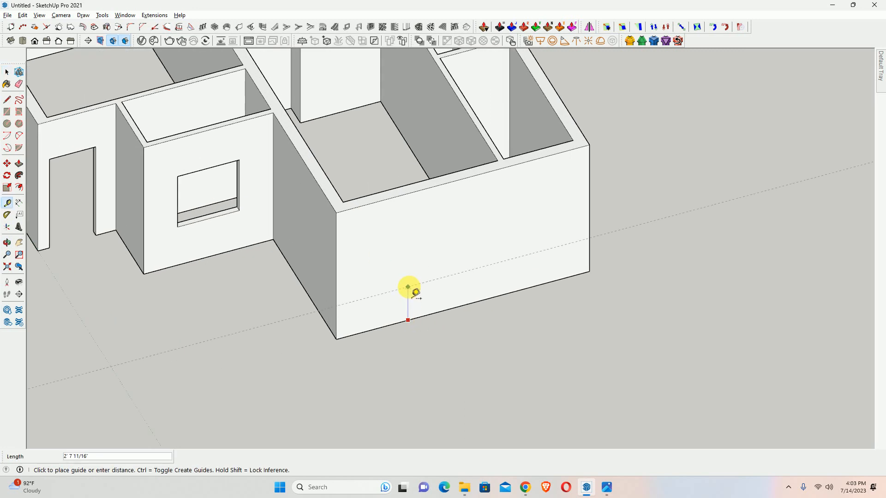
text(36)
key(Return)
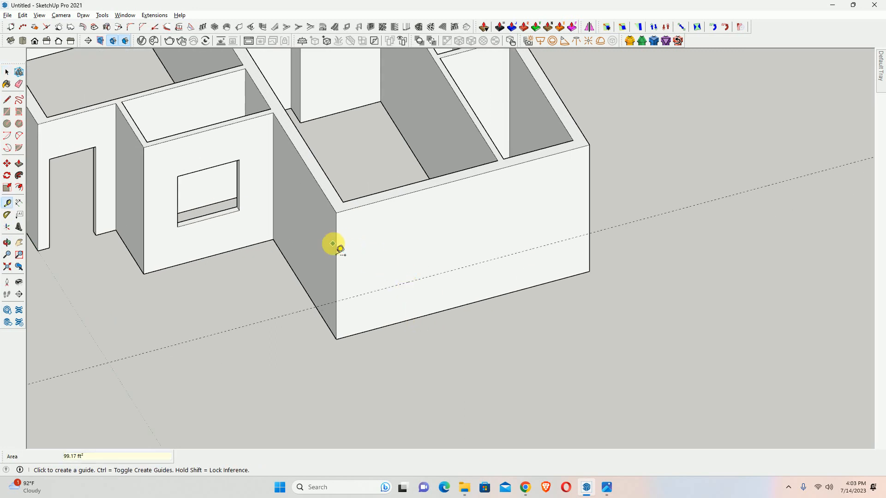
Place vertical guides on the foremost wall at the midpoints of the two rooms behind it, the first 5' 9" from the wall's outer corner
click(335, 247)
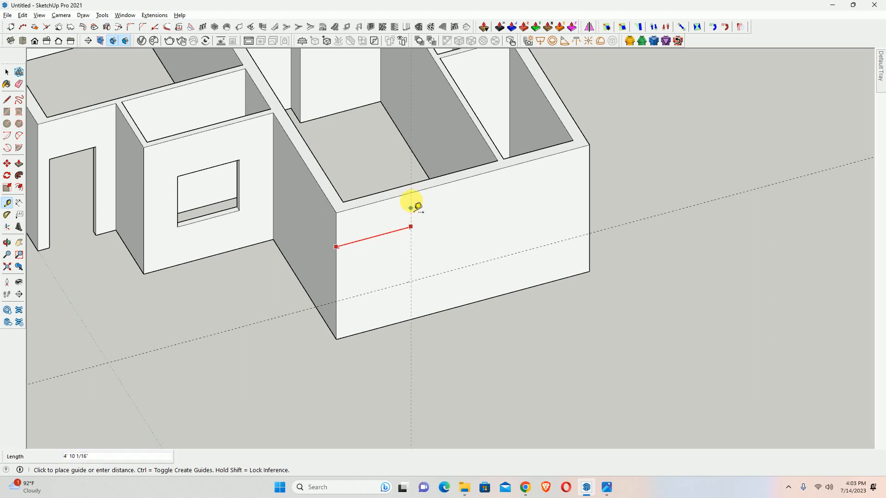
click(422, 182)
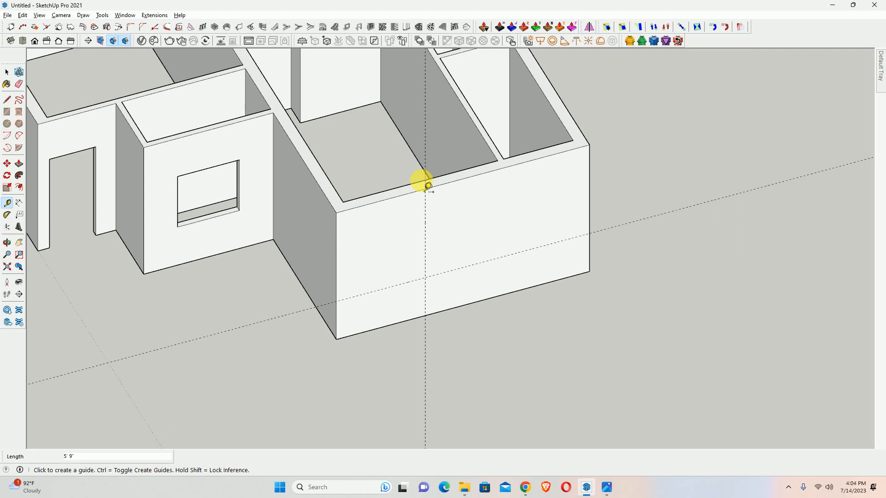
click(425, 214)
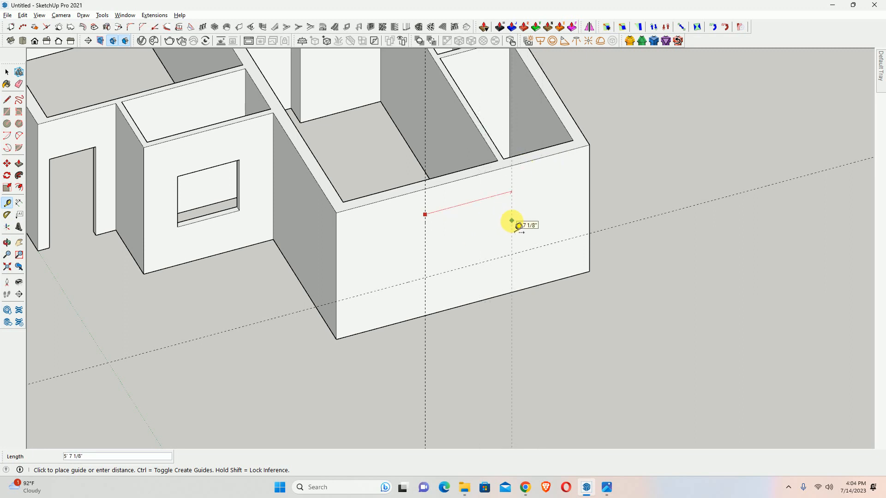
key(Right)
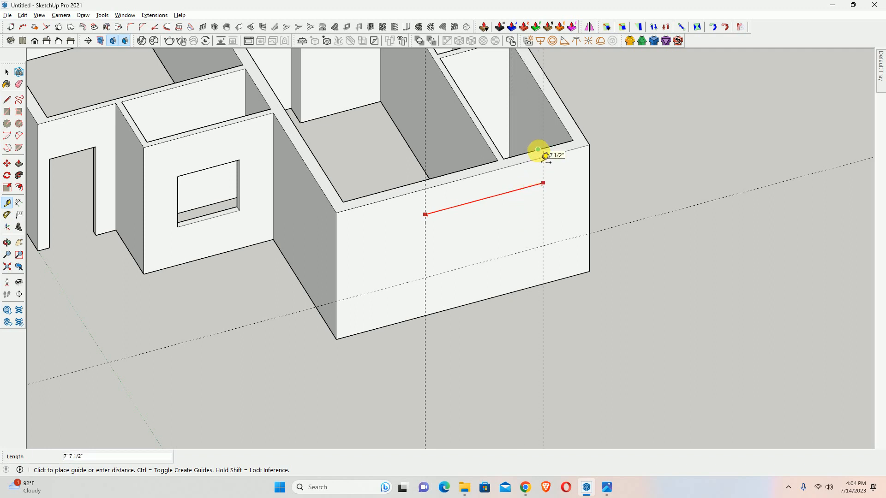
middle_drag(546, 157, 123, 192)
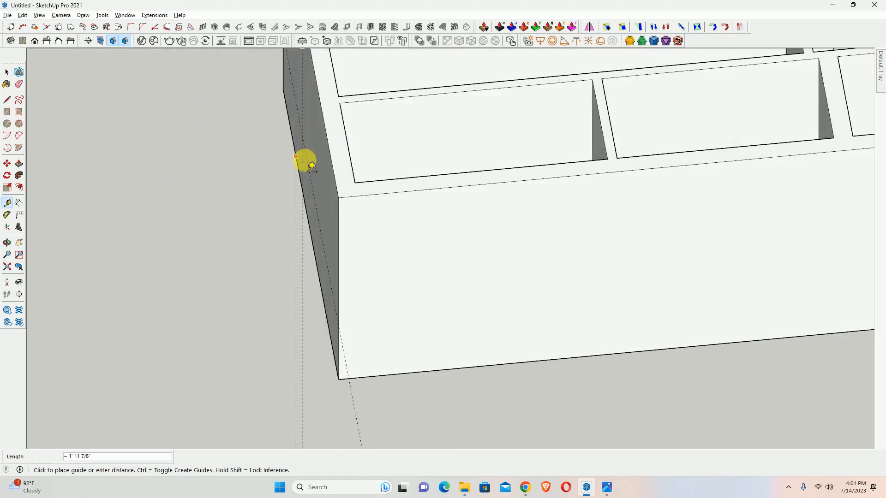
middle_drag(347, 145, 534, 306)
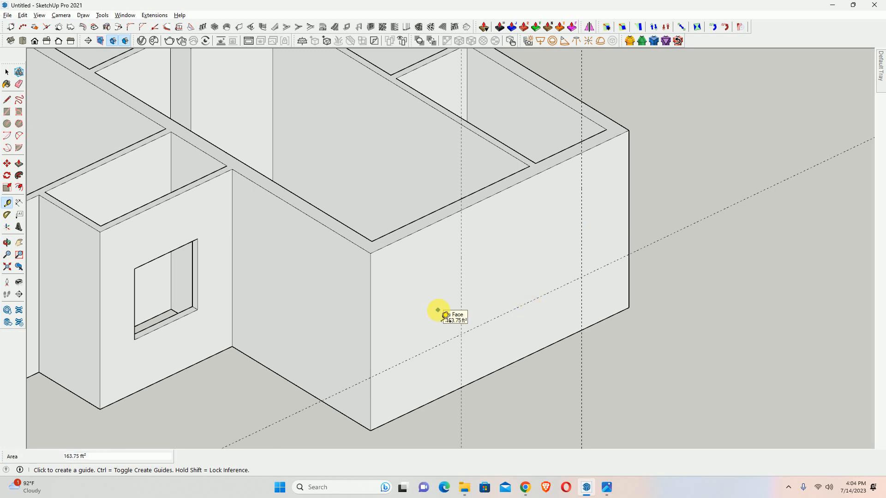
Add a horizontal guide 4' above the 36" sill guide on the foremost wall
click(473, 327)
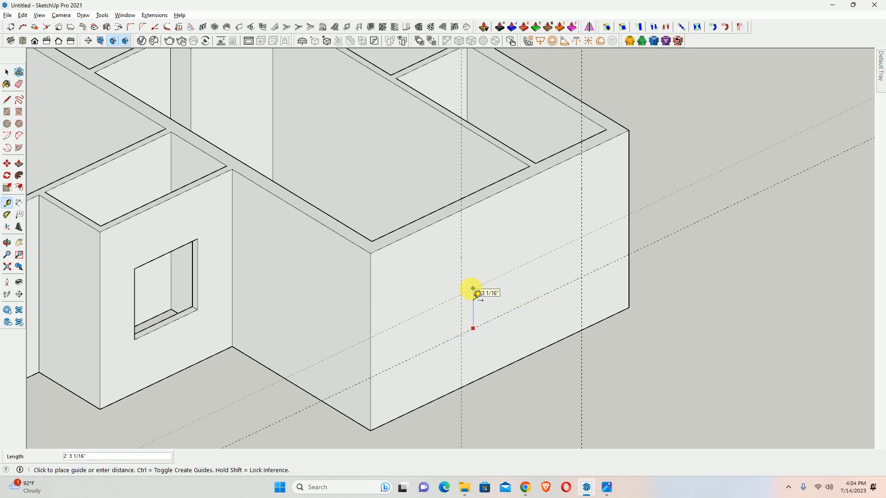
text(46)
key(Return)
Offset vertical guides 2' to each side of the larger room's centre guide
click(461, 289)
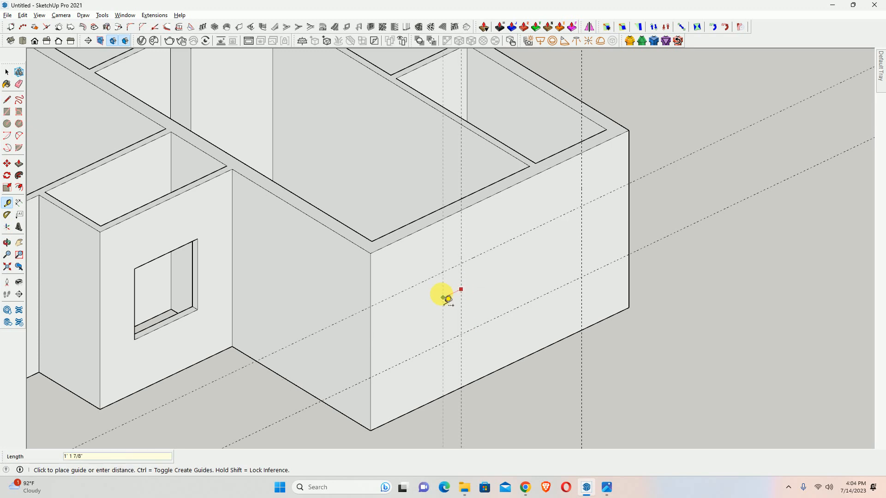
text(2')
key(Return)
click(461, 289)
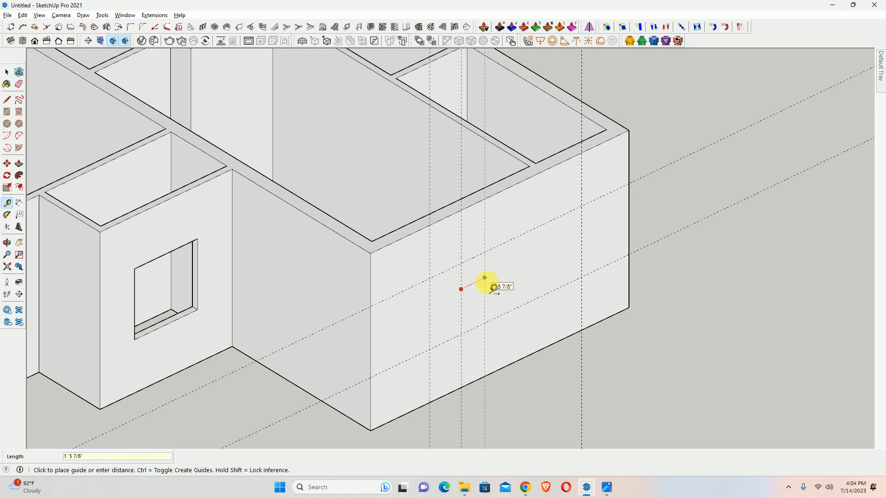
text(2')
key(Return)
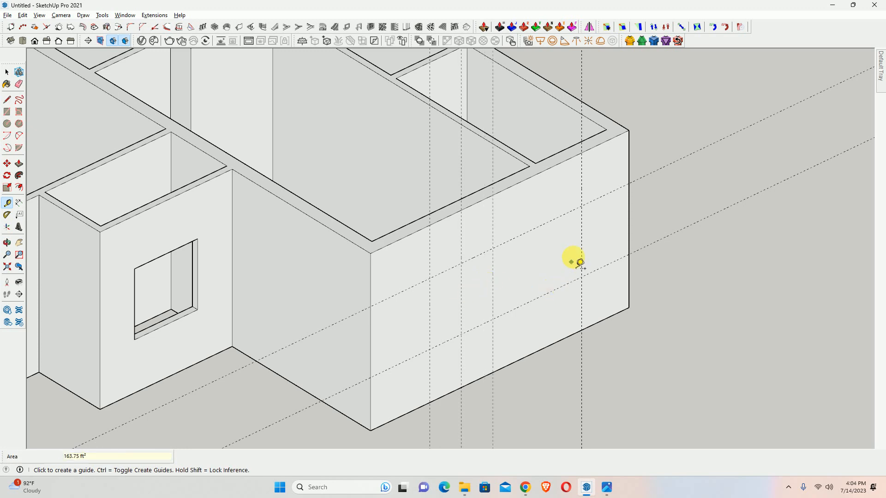
Offset vertical guides 18" to each side of the smaller room's centre guide
click(581, 239)
key(Return)
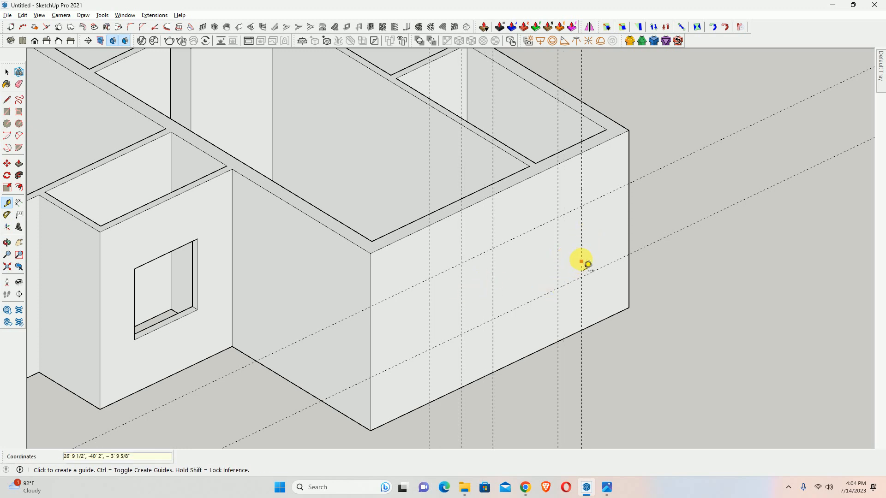
click(581, 239)
text(18")
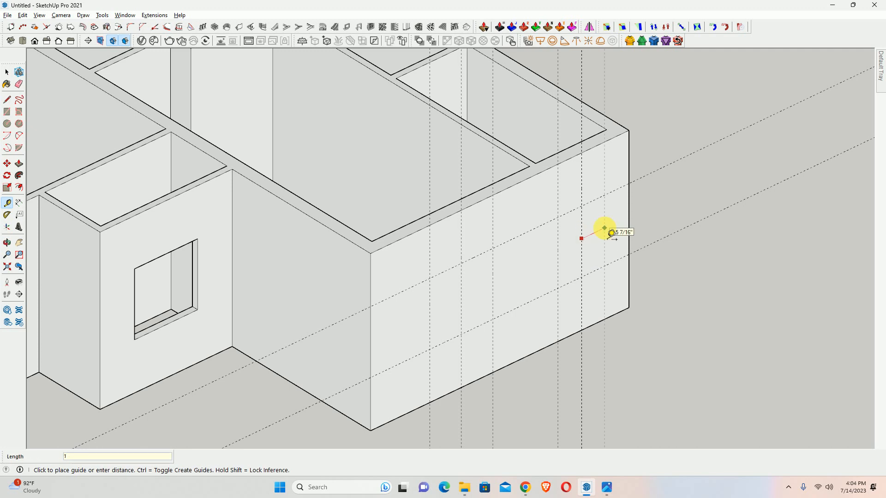
key(Return)
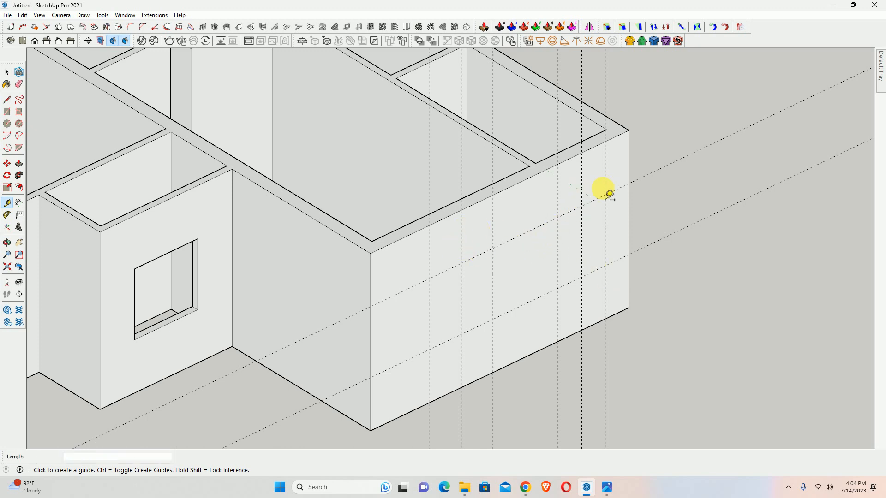
Add a horizontal guide 18" above the upper horizontal guide on the foremost wall
middle_drag(607, 204, 539, 206)
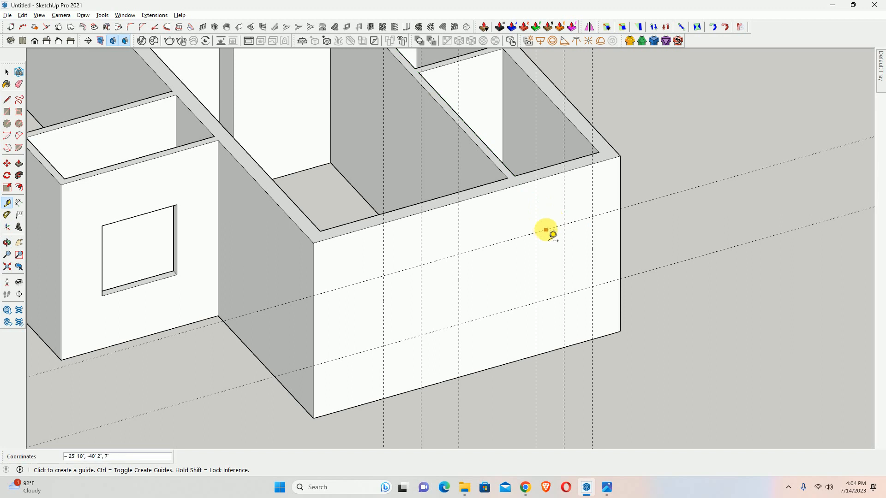
click(545, 230)
text(1)
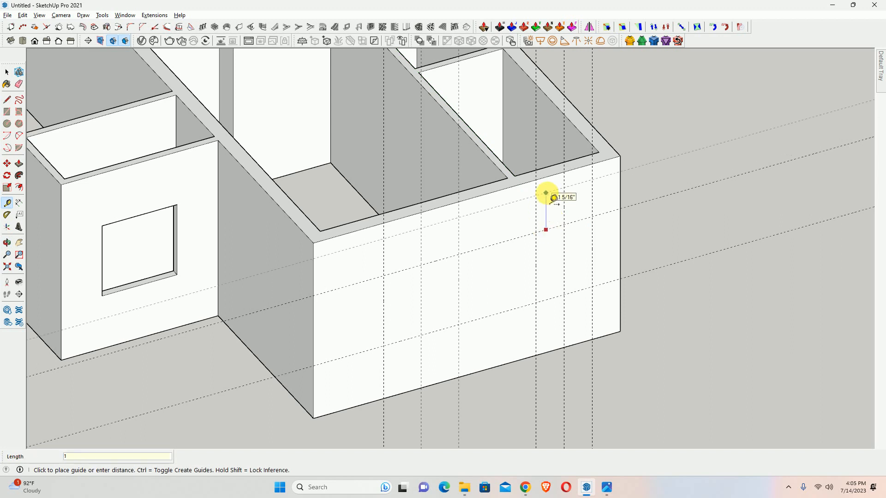
text(8)
key(Return)
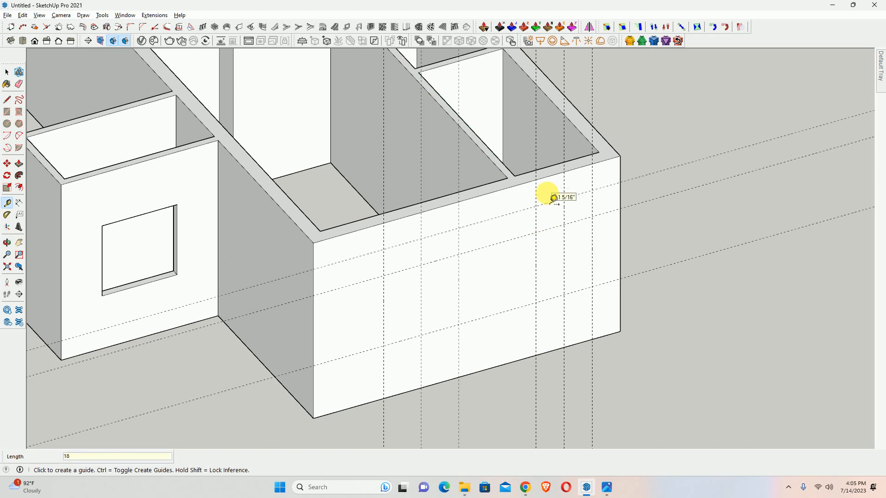
Draw a 4' by 4' window rectangle for the larger room and a 3' by 18" high-level one for the smaller room, along the guides
key(r)
click(384, 276)
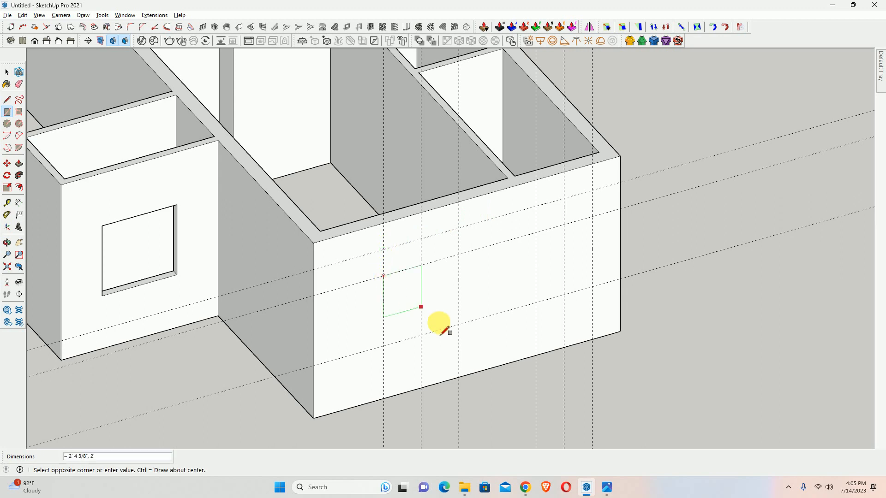
click(458, 325)
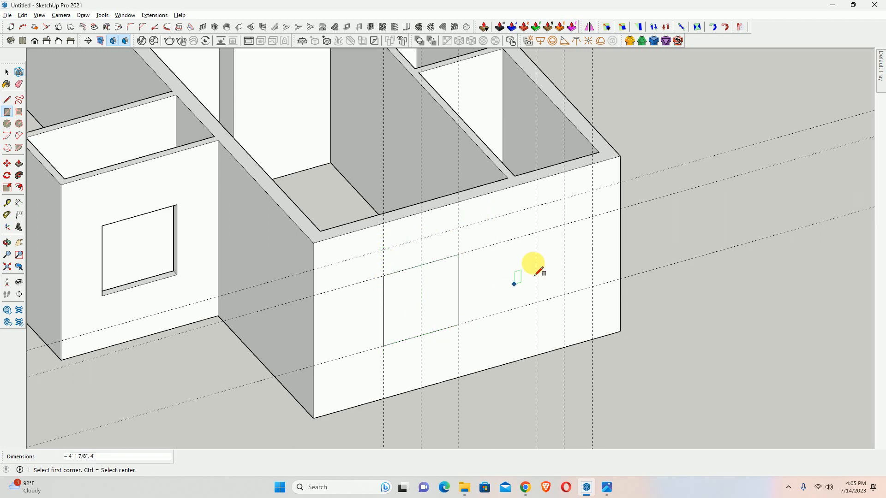
click(536, 234)
click(592, 192)
mouse_move(592, 191)
middle_down()
mouse_move(377, 304)
mouse_move(530, 233)
middle_up()
Push/Pull both window rectangles 9" through the foremost wall to cut the openings
key(p)
click(404, 300)
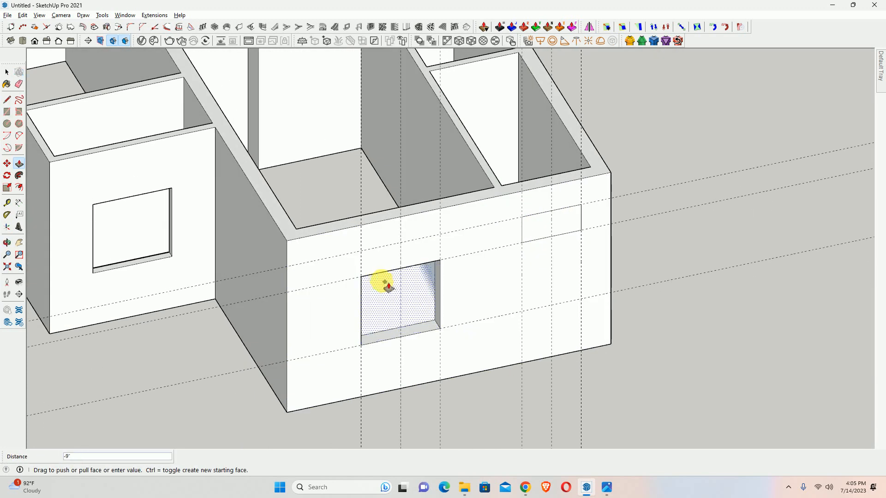
click(385, 291)
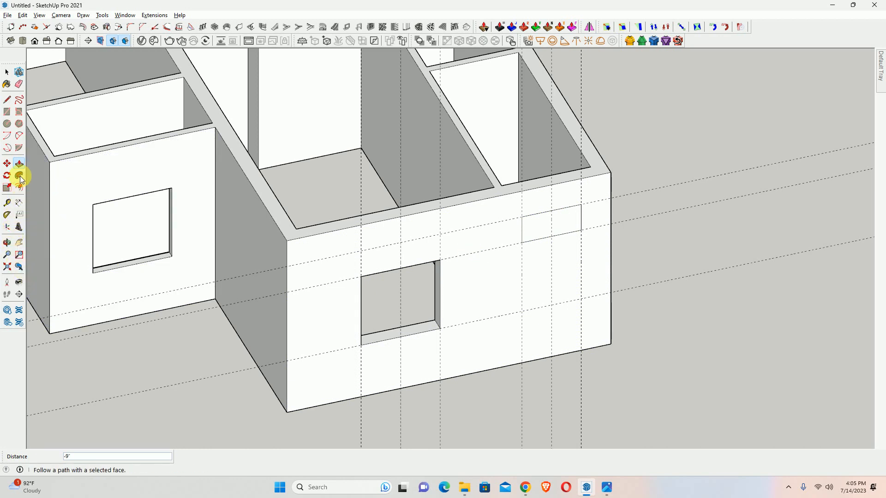
double_click(555, 227)
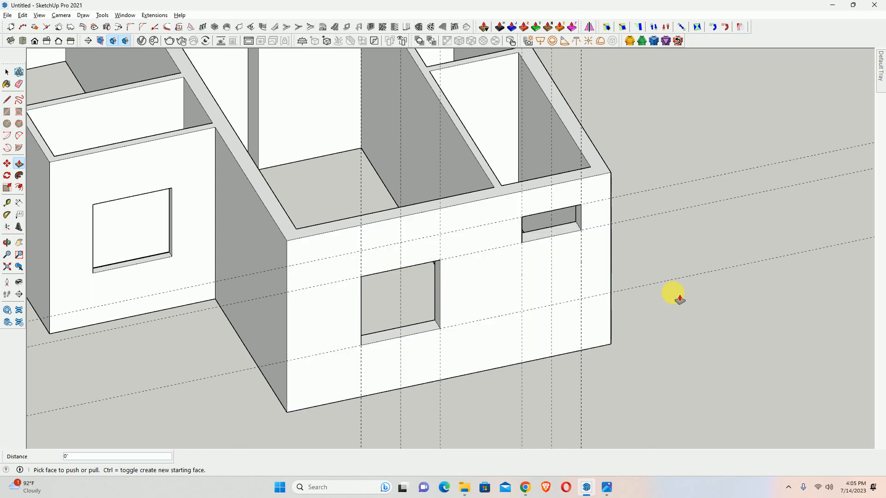
Delete all guides from the model
middle_drag(680, 299, 360, 286)
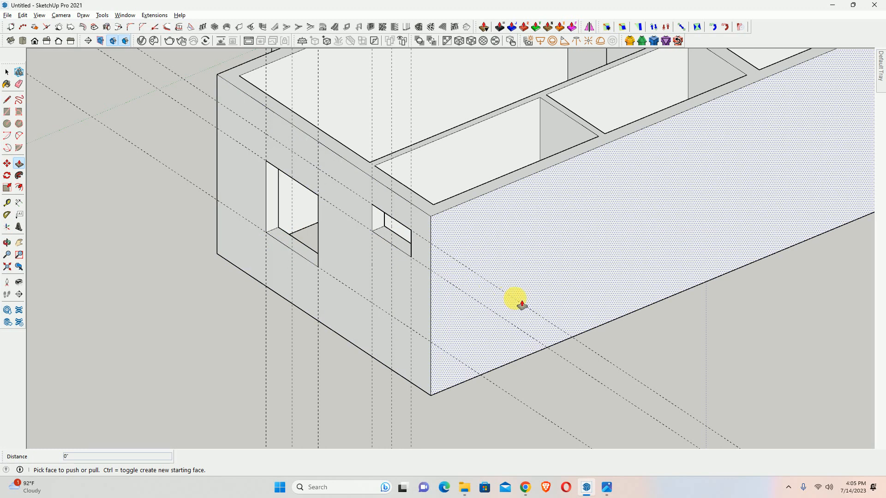
click(22, 15)
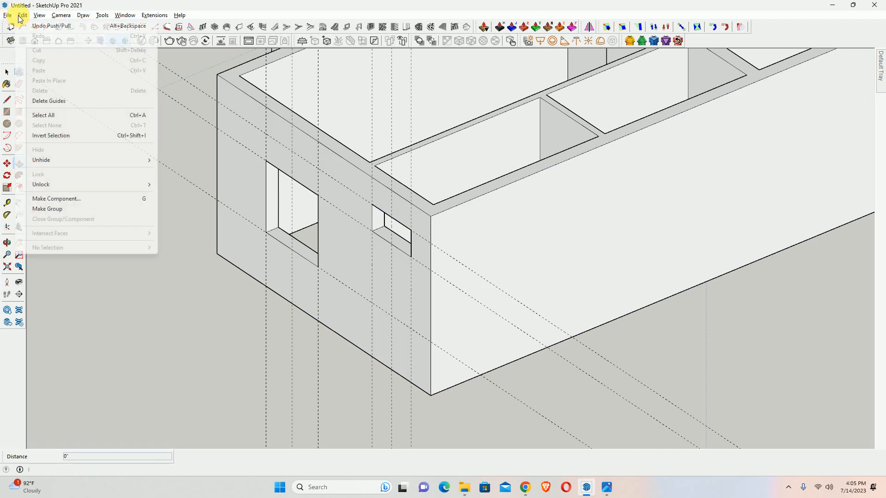
click(49, 101)
Place a horizontal guide about 3' above the base edge of the long side wall
scroll(498, 207, down, 3)
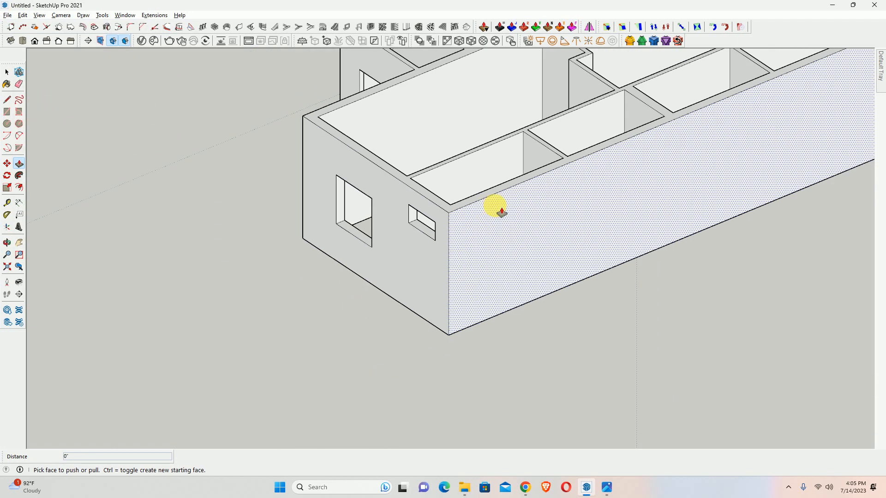
shift+middle_drag(511, 204, 301, 297)
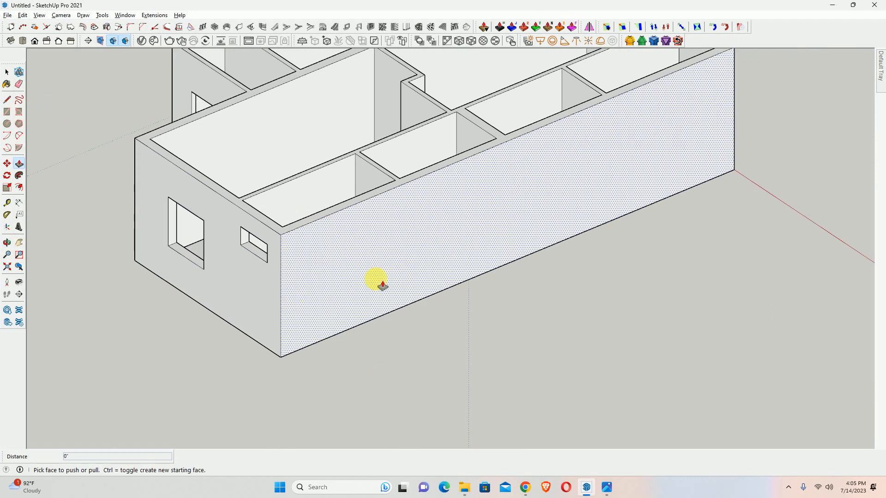
key(t)
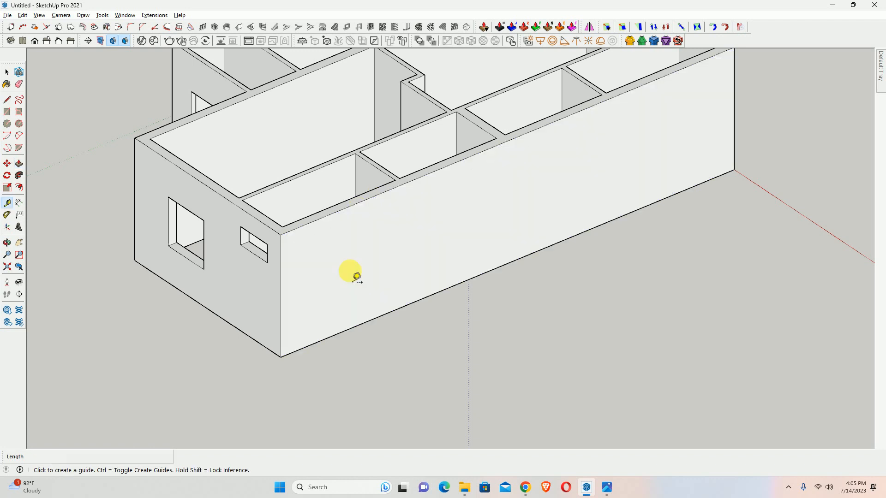
click(351, 328)
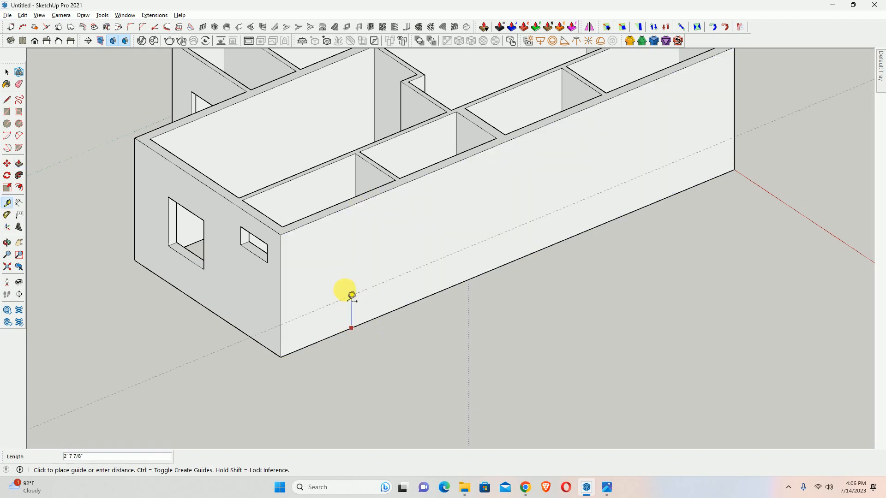
click(344, 289)
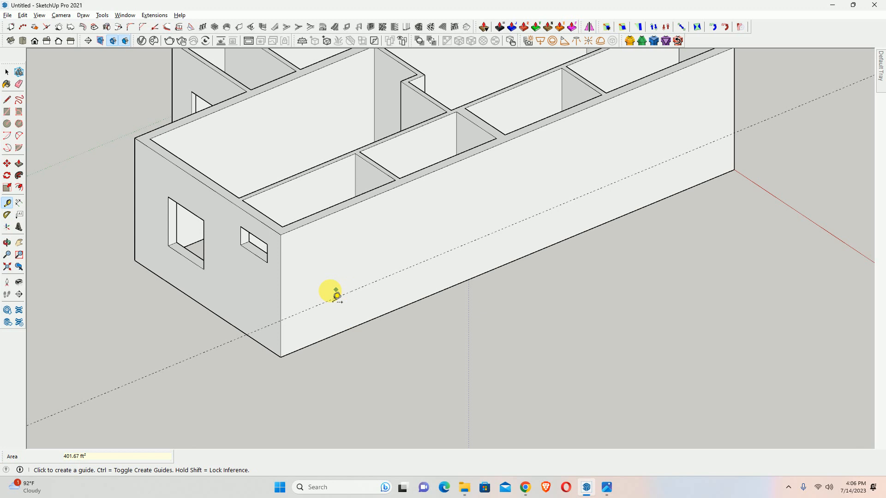
Place vertical guides on the long side wall at the midpoints of its two nearest rooms, spaced 9' 8" apart
click(281, 270)
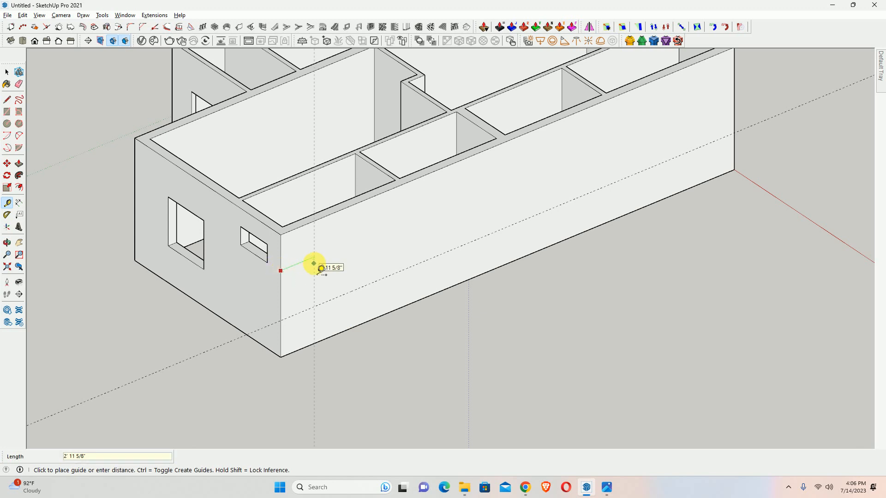
click(344, 207)
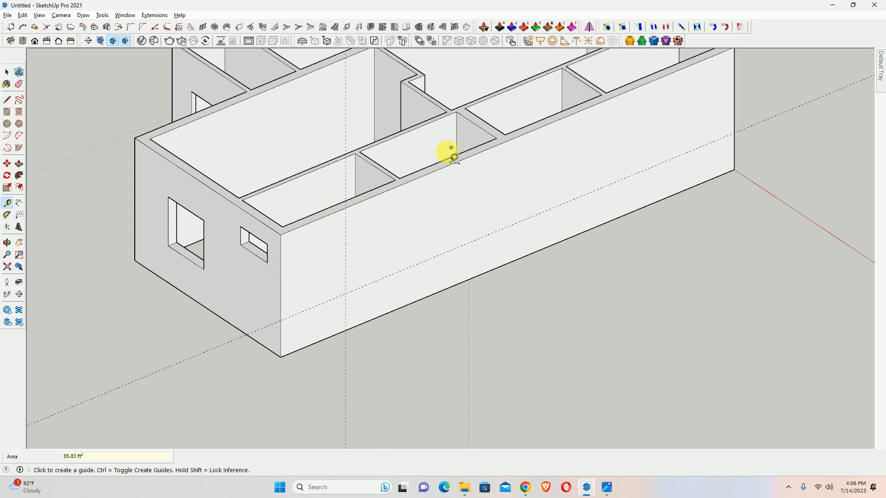
click(345, 251)
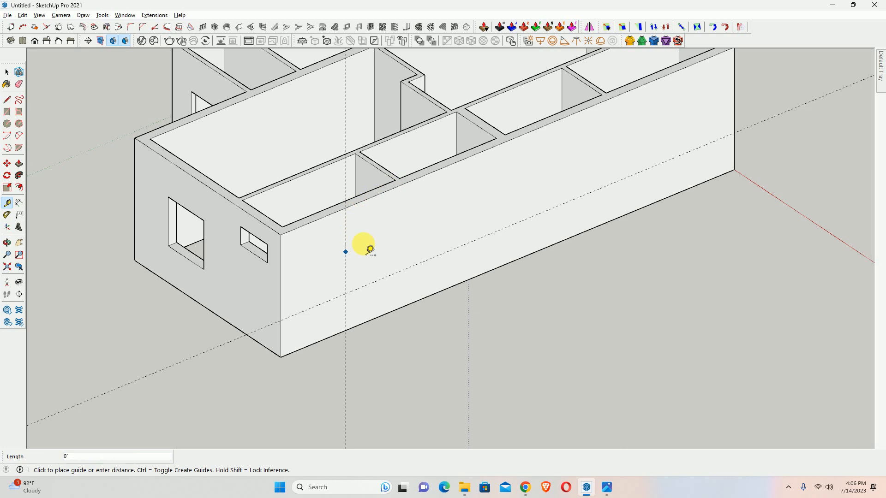
click(448, 159)
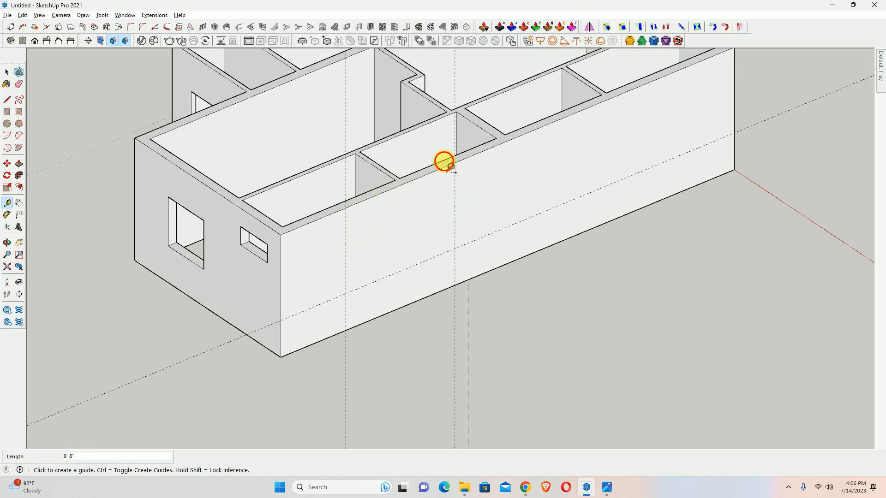
Place vertical guides 24" to each side of both midpoint guides and a horizontal guide 4' above the sill guide on the long side wall
click(345, 243)
click(322, 261)
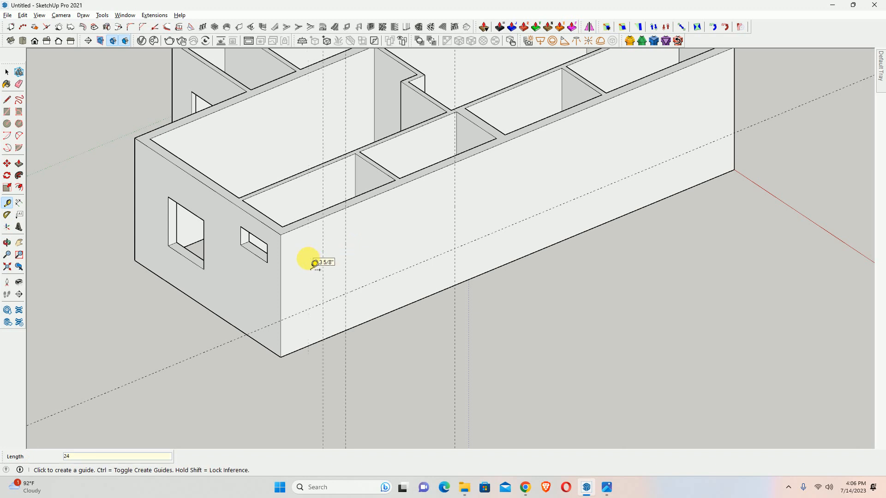
click(345, 248)
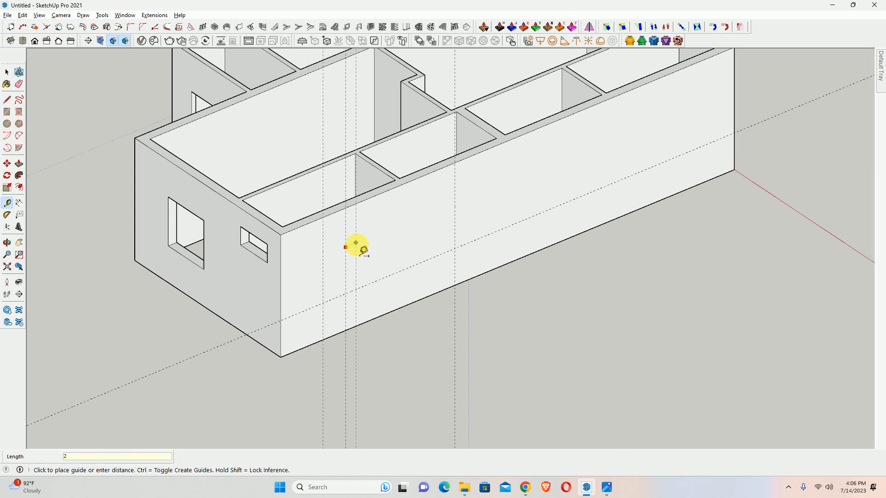
click(366, 248)
click(454, 222)
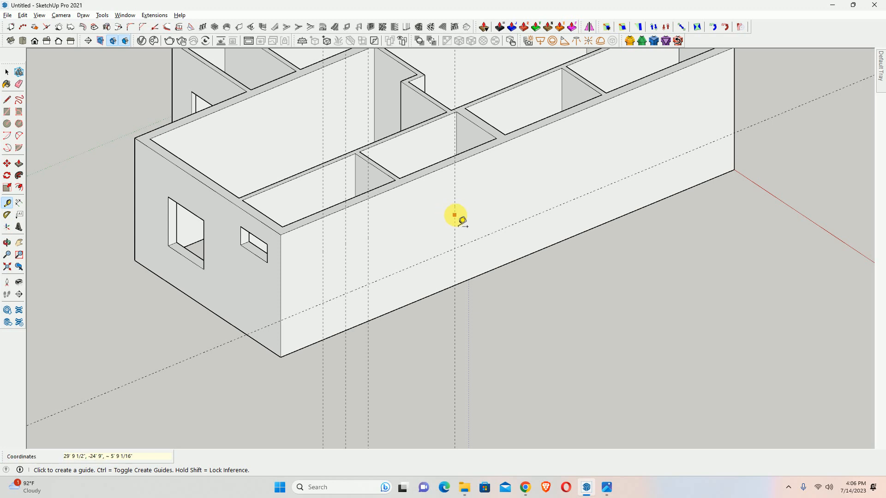
click(434, 219)
click(454, 213)
key(Return)
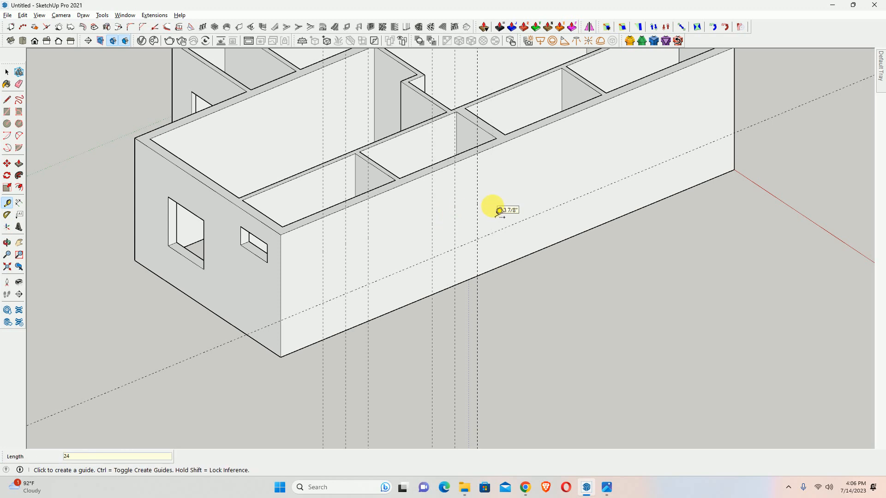
click(406, 268)
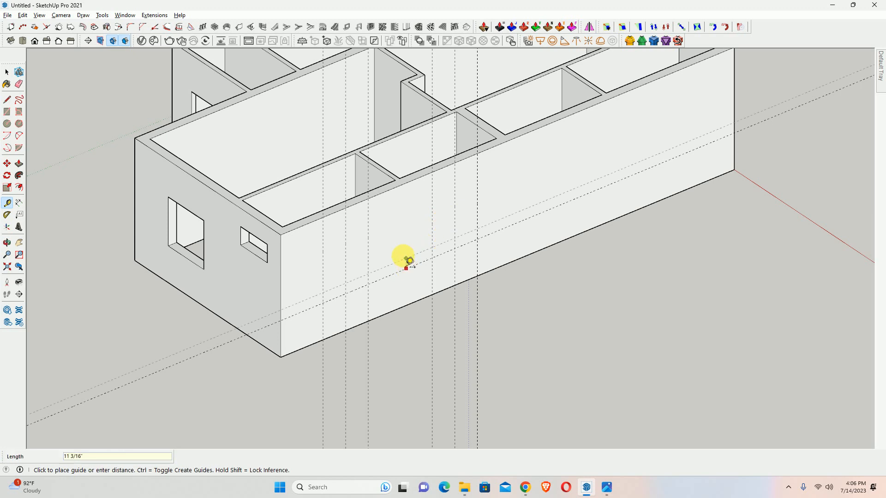
key(Return)
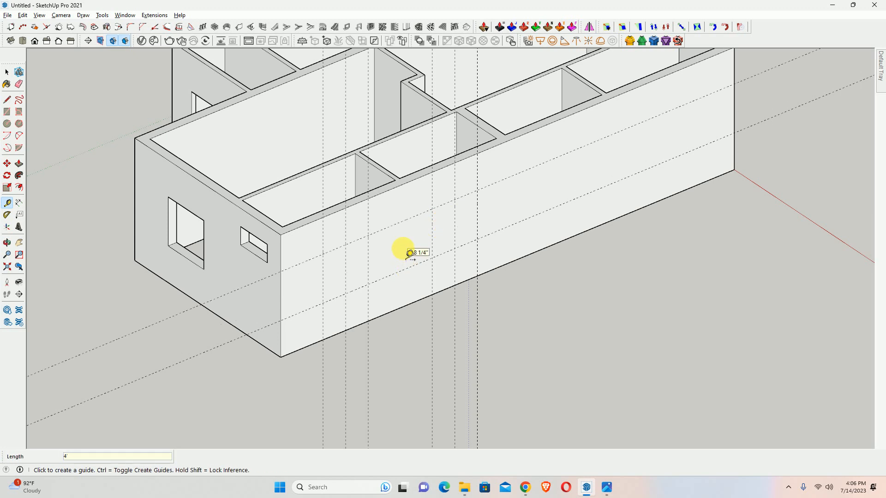
Draw two 4' by 4' window rectangles on the long side wall between the outer vertical guides and the two horizontal guides
key(r)
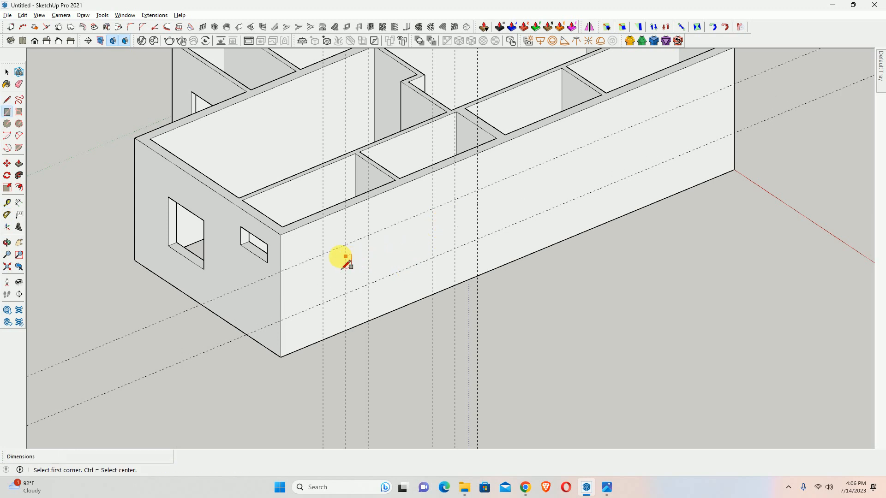
click(322, 254)
click(368, 283)
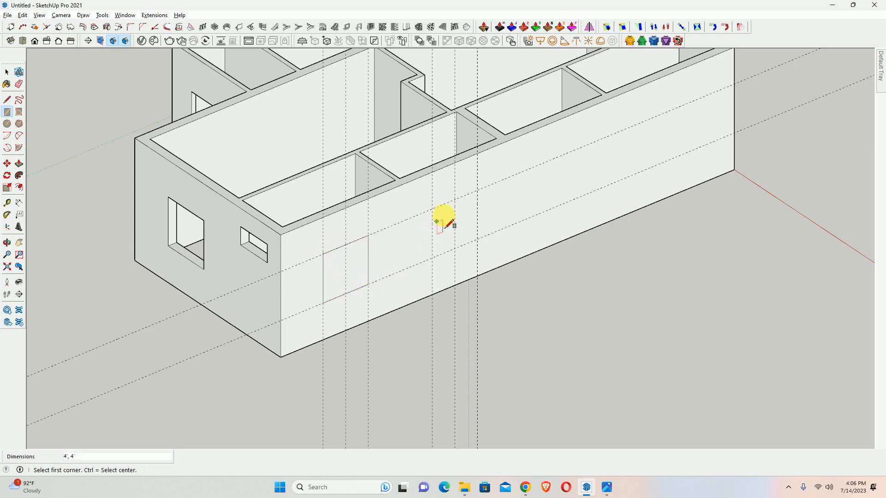
click(432, 209)
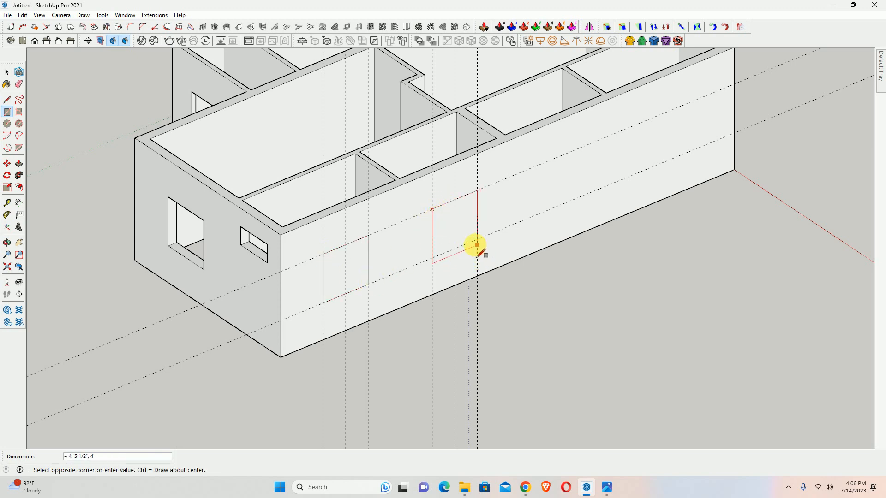
text(4,4)
key(Return)
key(space)
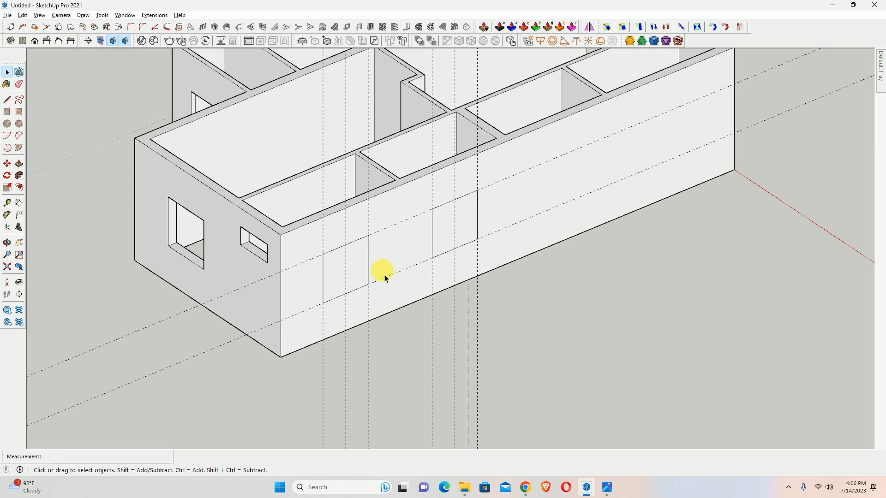
Push/Pull both window rectangles 9" through the long side wall to cut the openings
key(p)
scroll(347, 274, up, 2)
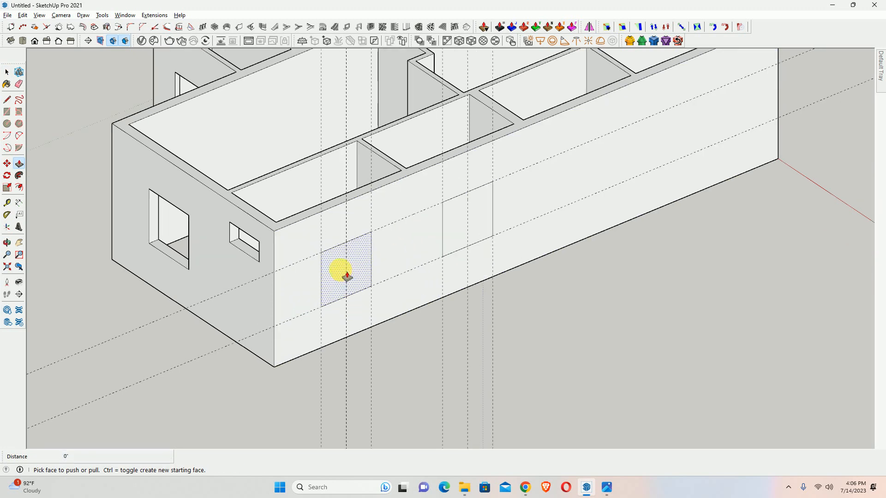
click(347, 275)
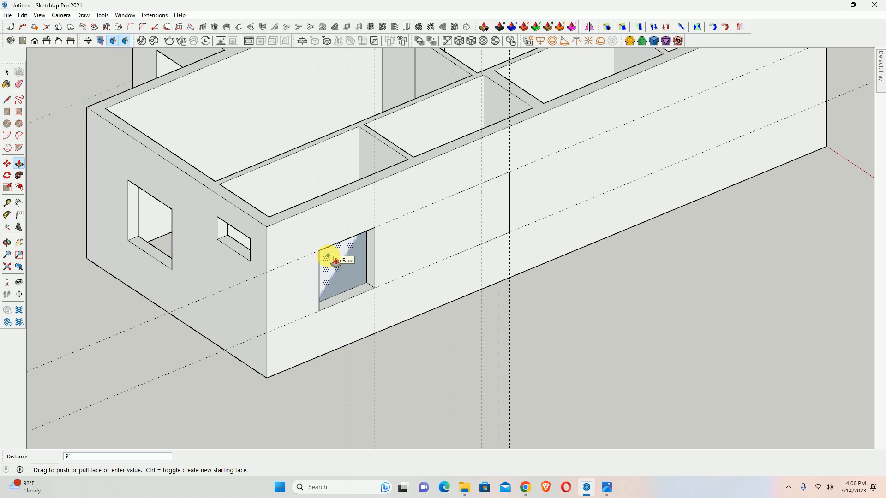
click(336, 262)
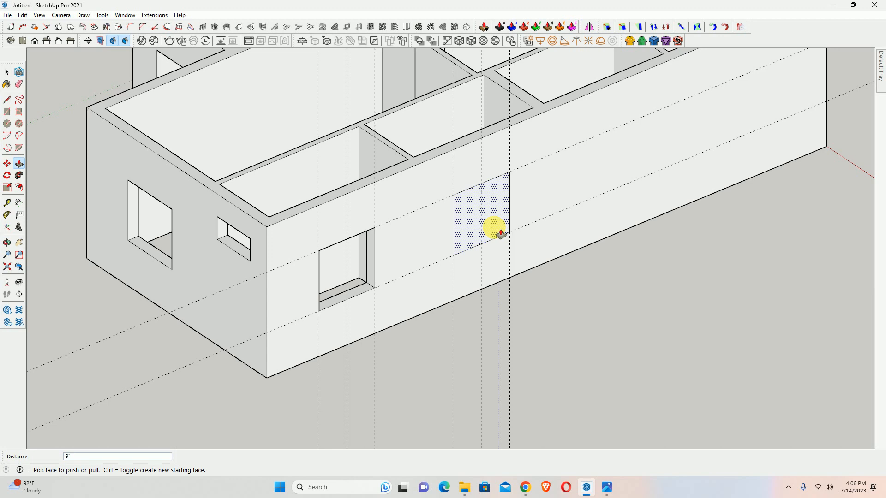
double_click(501, 233)
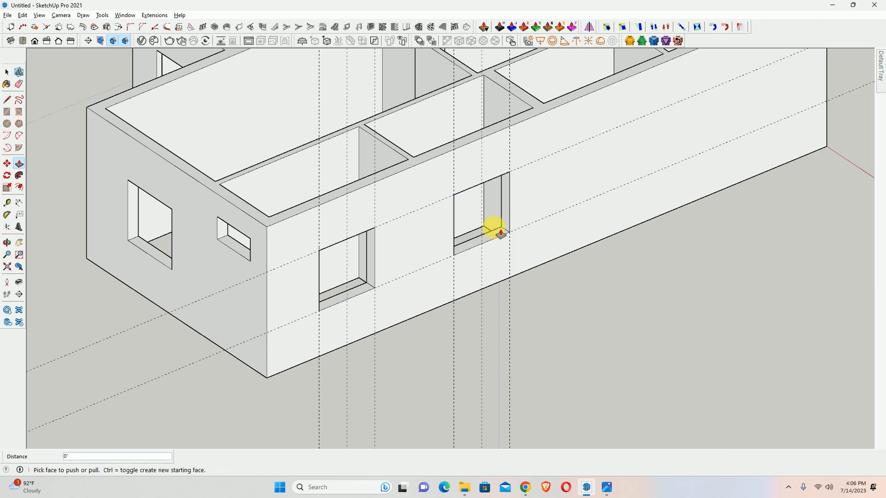
Delete all guides around the finished side wall windows
scroll(439, 228, down, 3)
middle_drag(409, 228, 658, 274)
shift+middle_drag(553, 290, 526, 196)
middle_drag(521, 245, 535, 294)
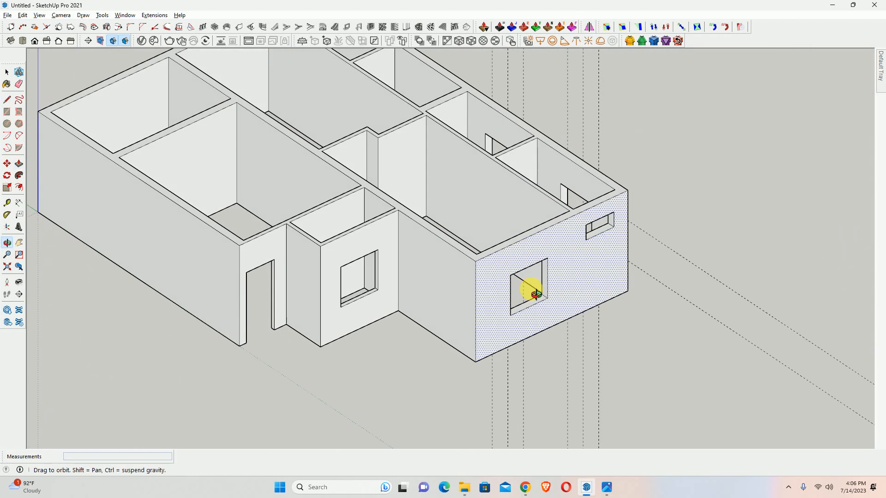
click(22, 15)
click(69, 99)
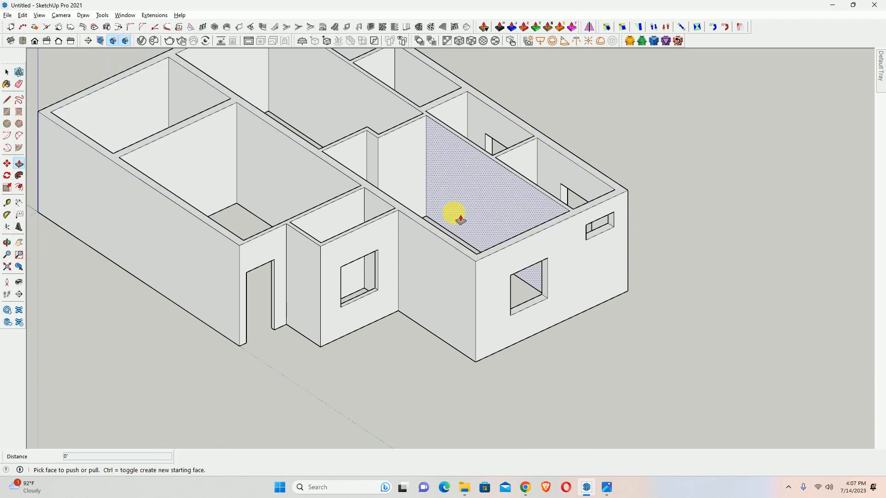
Examine the house model from several sides to review the cut openings and the walls still without windows
middle_drag(455, 214, 272, 179)
scroll(217, 194, down, 3)
middle_drag(351, 271, 677, 282)
middle_drag(465, 281, 57, 298)
middle_drag(509, 284, 561, 311)
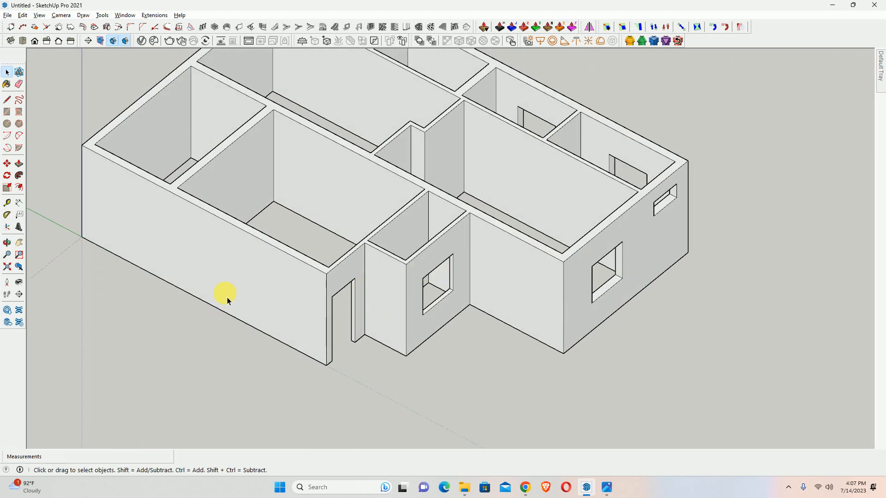
scroll(445, 277, down, 2)
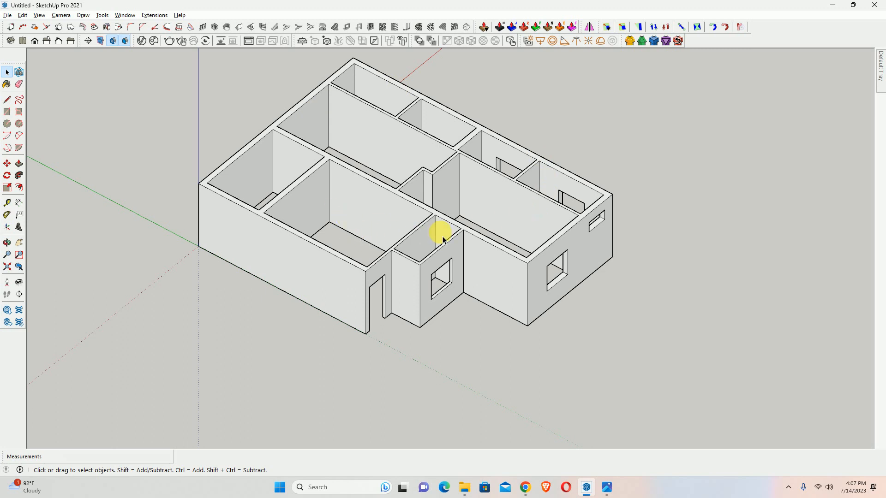
middle_drag(442, 240, 440, 306)
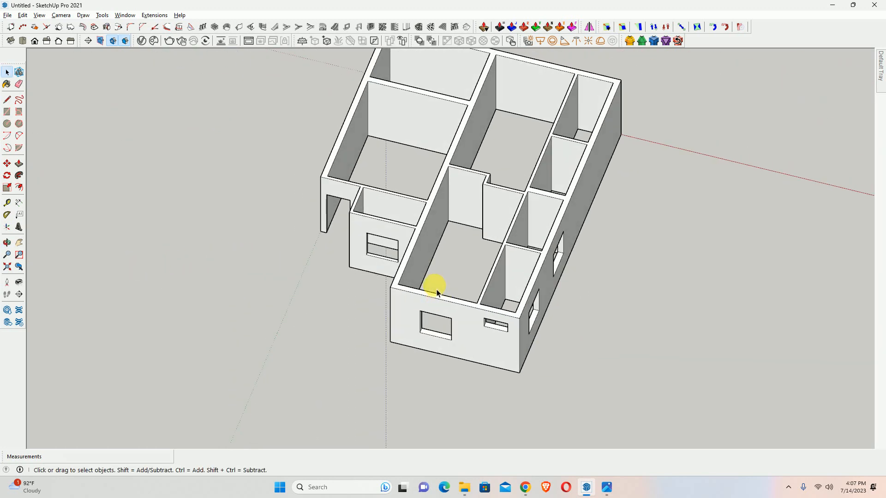